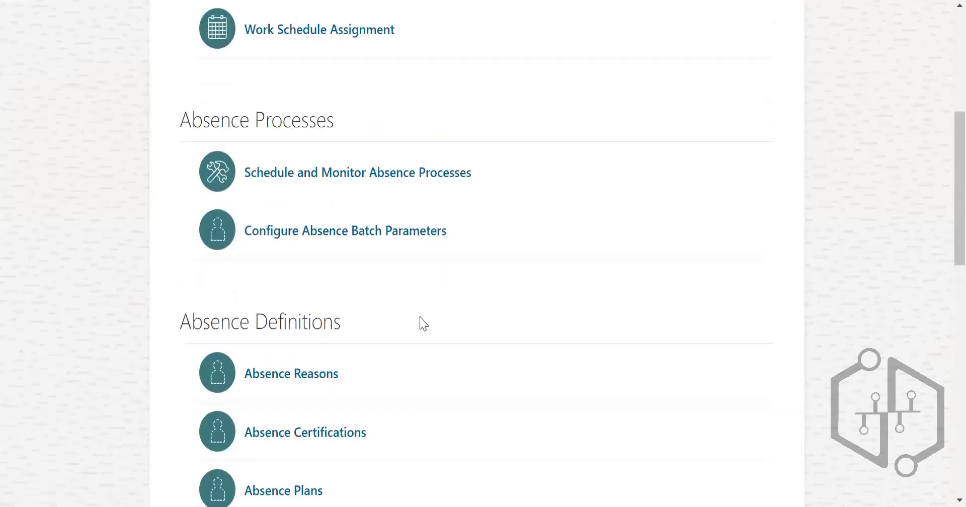
Step: Open the Absence Records task and view its person search options
left_click(278, 207)
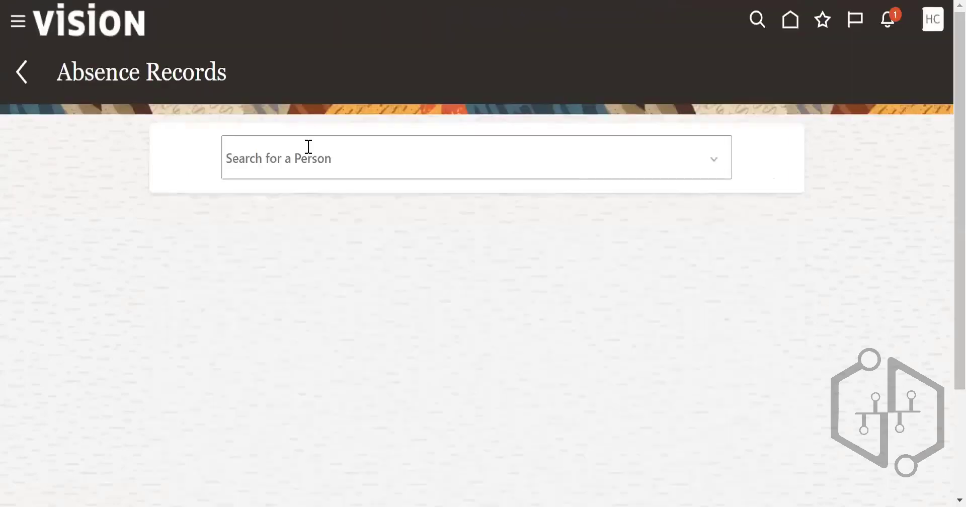
left_click(307, 154)
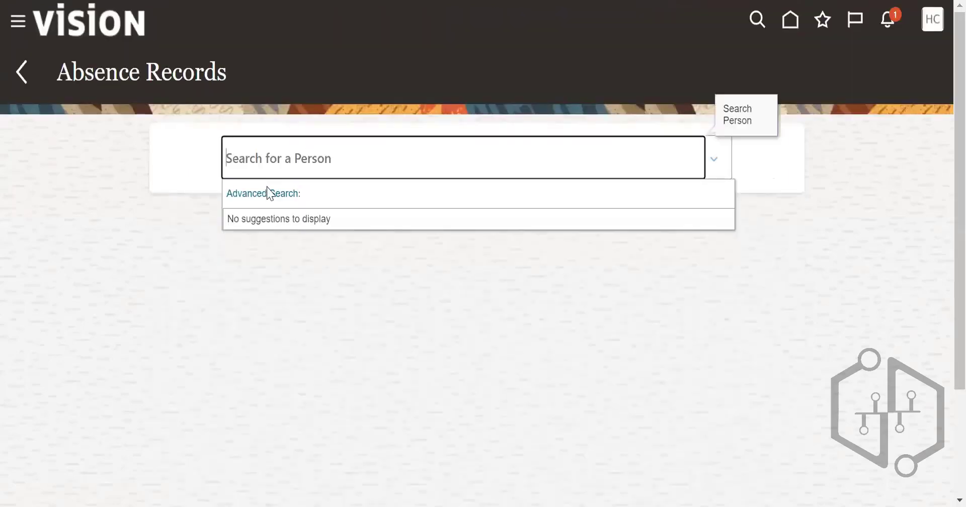
left_click(809, 139)
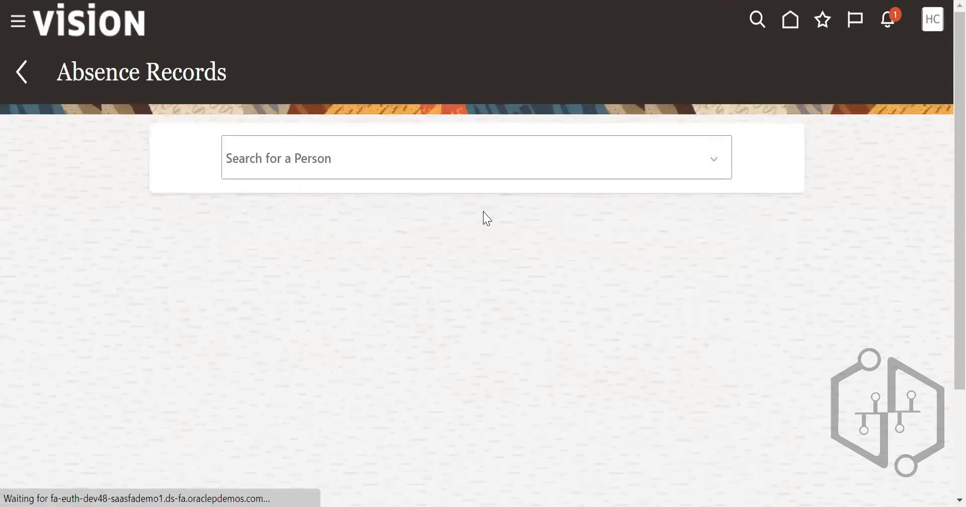
Step: Return to the absence administration tasks and open Absence Reasons under Absence Definitions
scroll(594, 293, "down", 3)
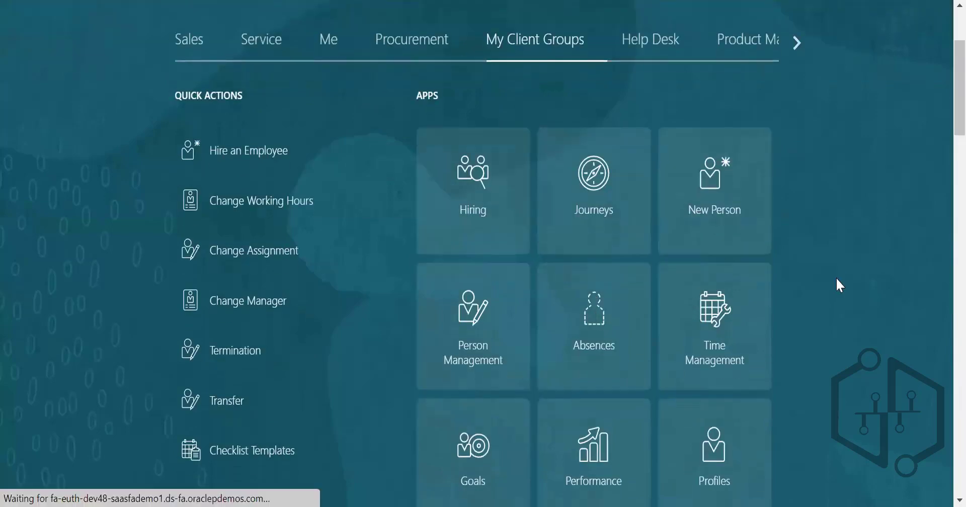
scroll(460, 315, "down", 5)
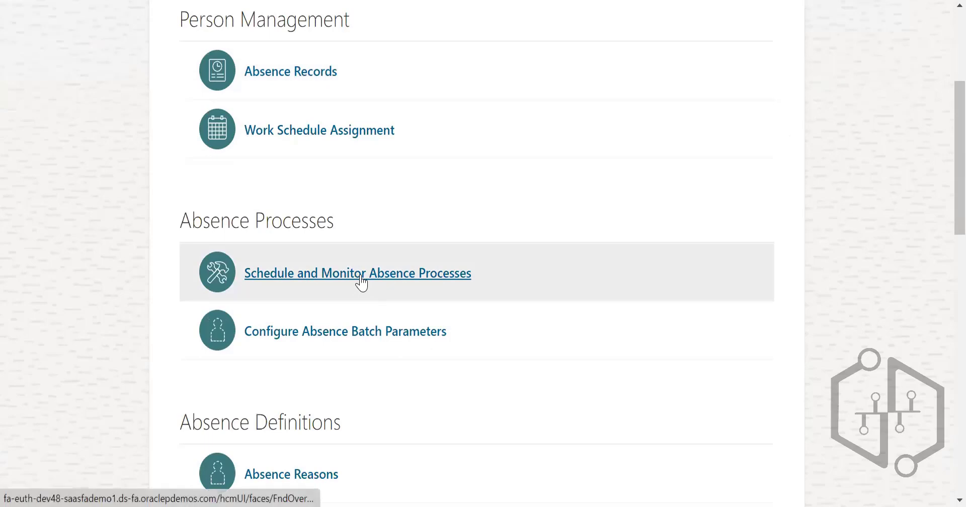
scroll(246, 166, "down", 6)
left_click(252, 168)
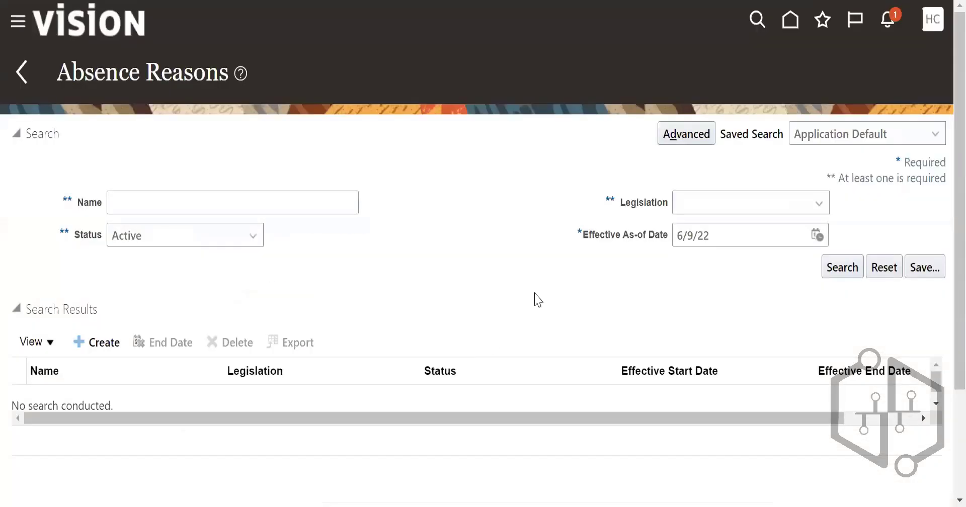
Step: Start a new absence reason and set its session effective date to 6/1/22, accepting the date change
left_click(256, 210)
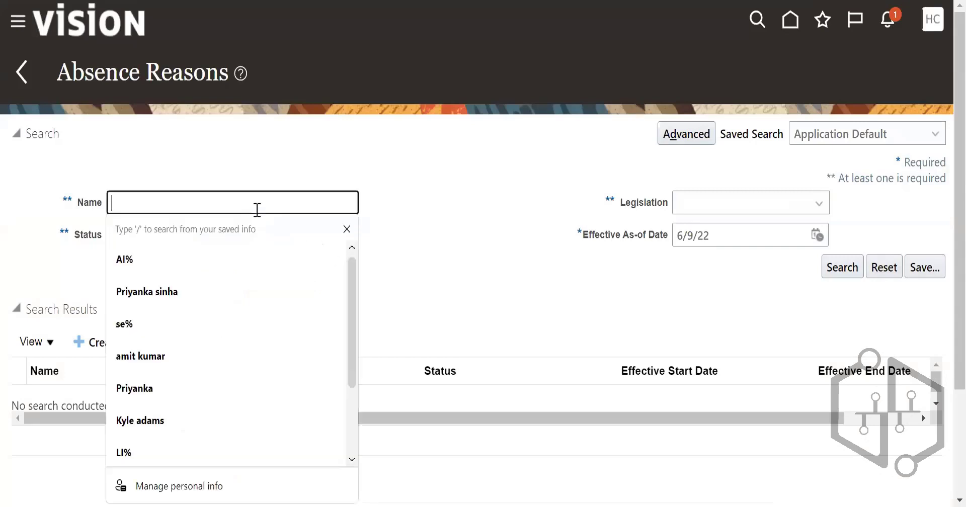
left_click(454, 220)
left_click(129, 205)
left_click(96, 338)
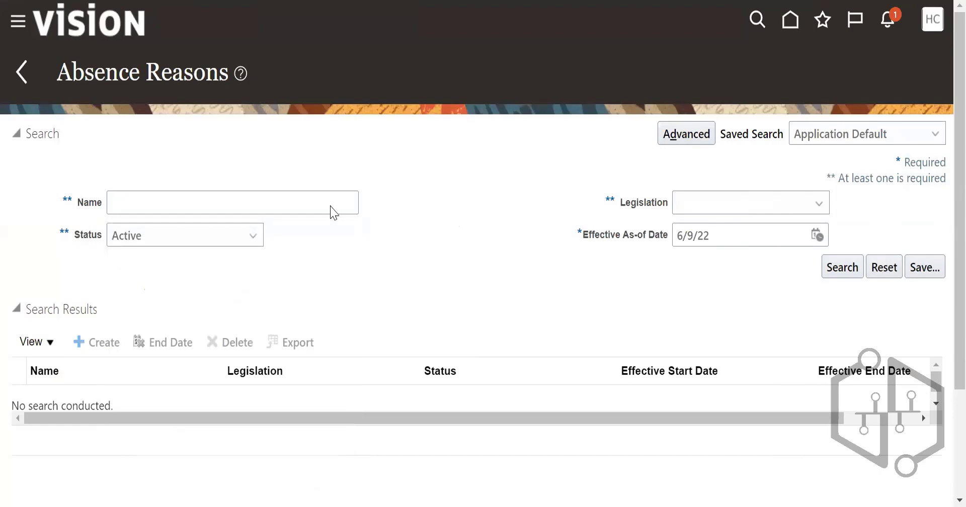
left_click(267, 147)
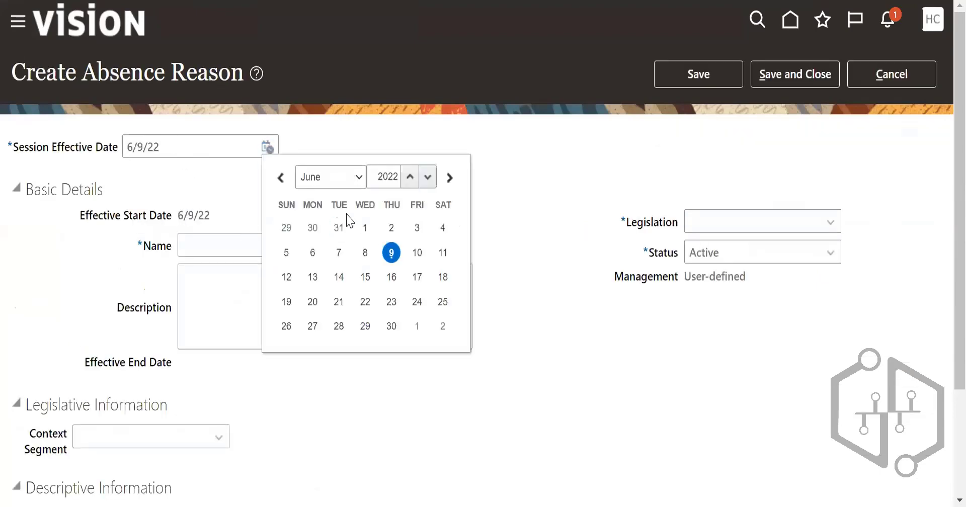
left_click(364, 224)
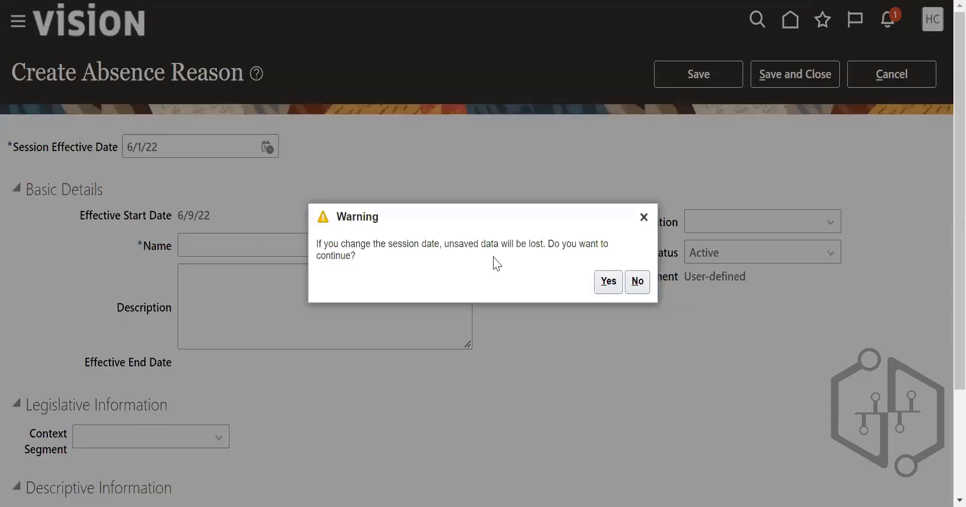
left_click(609, 280)
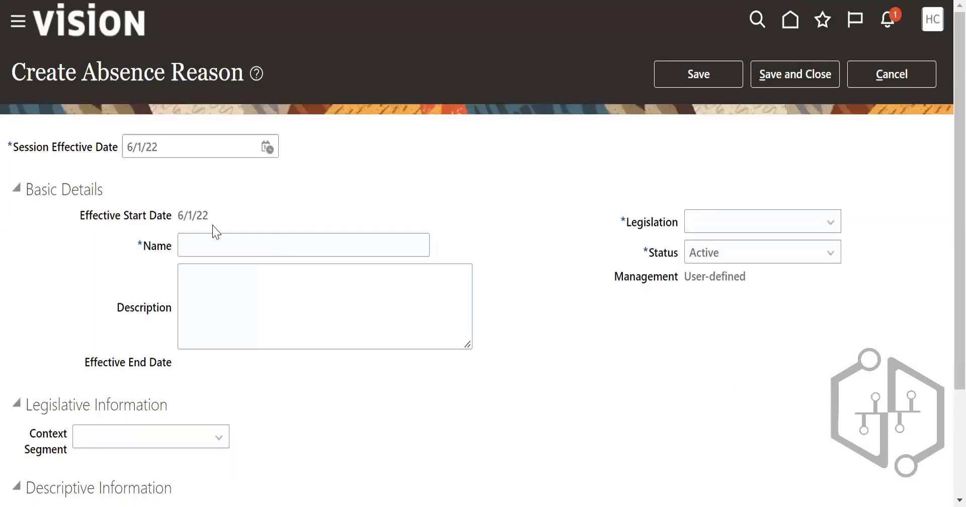
Step: Name the new absence reason "US_Absence reason"
left_click(205, 240)
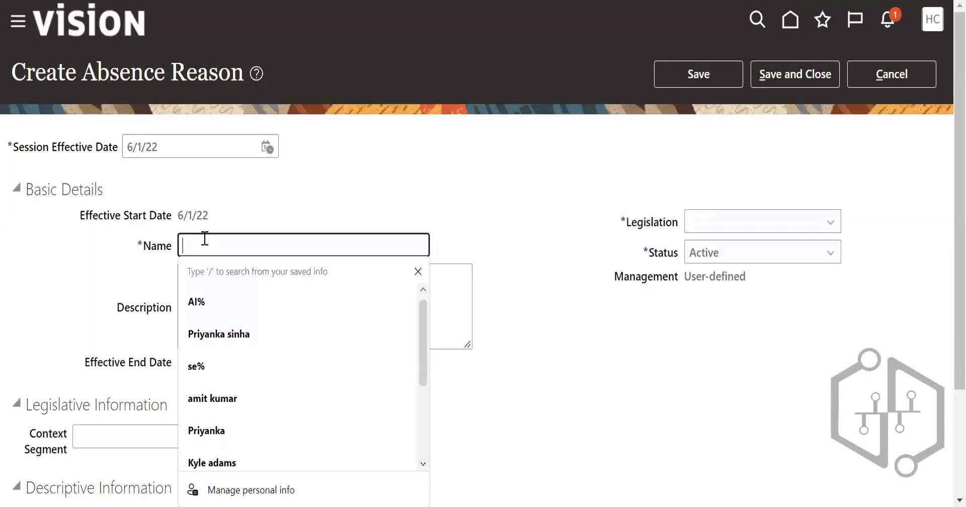
key("Escape")
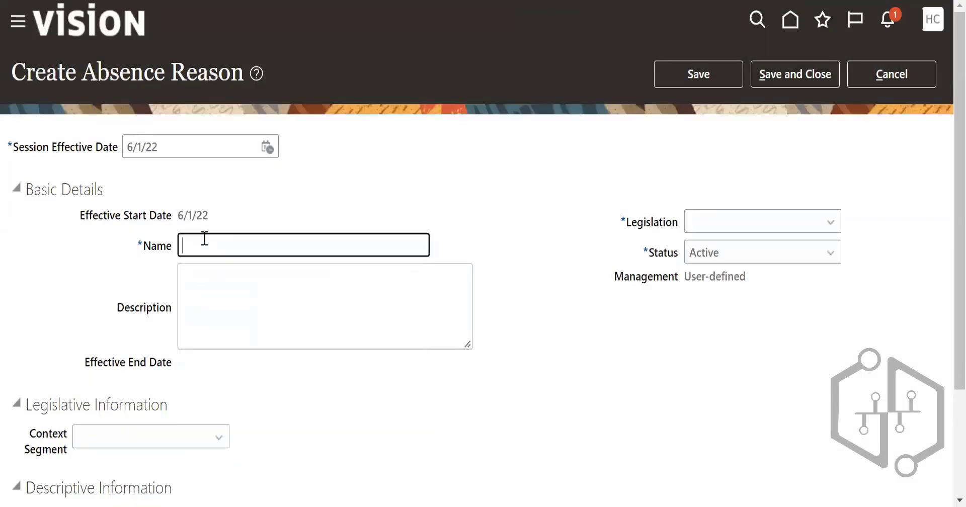
type("US_An")
type("sence reaosn")
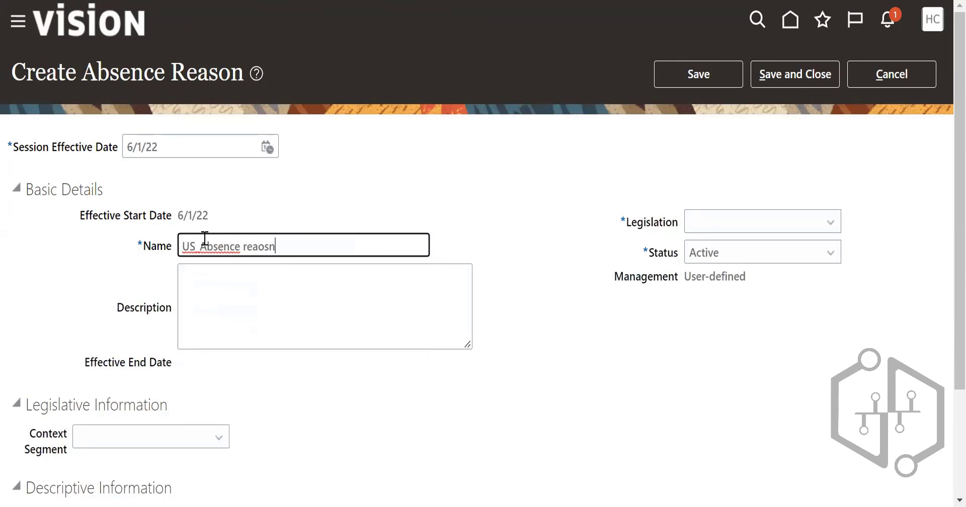
key("BackSpace")
key("BackSpace")
key("BackSpace")
type("son")
Step: Set the absence reason's legislation to United States, then save and close it
left_click(723, 224)
key("u")
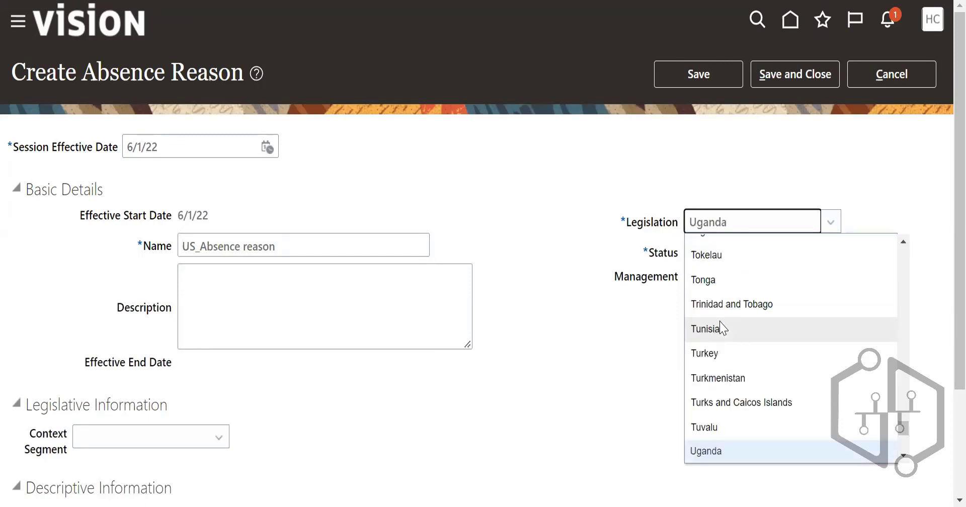
scroll(750, 445, "down", 1)
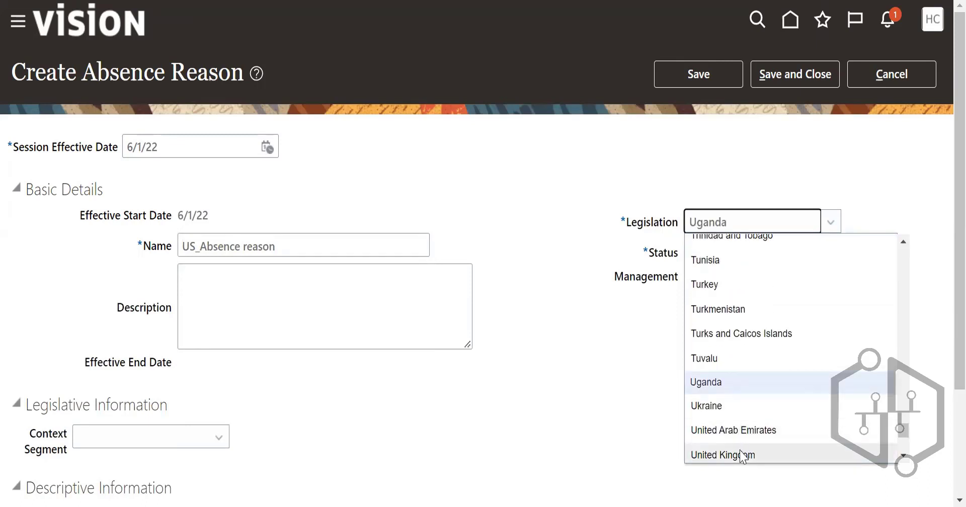
scroll(754, 449, "down", 1)
left_click(752, 407)
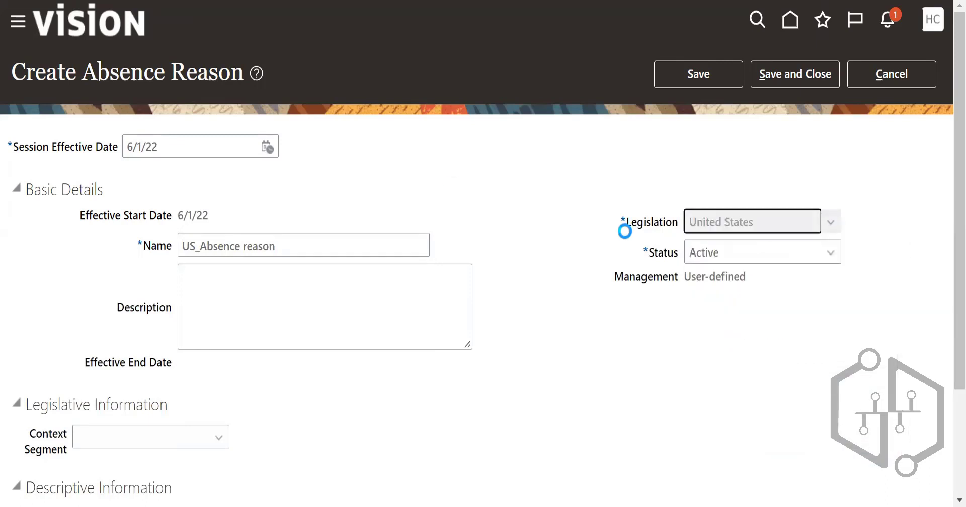
left_click(774, 74)
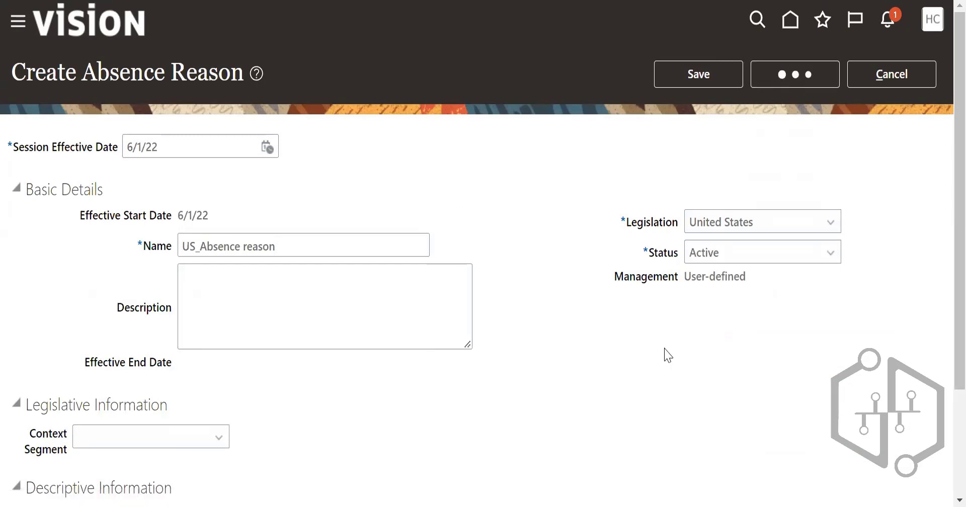
Step: Search the absence reasons for "US", open the US_Absence reason record to review its details, and close it
left_click(240, 203)
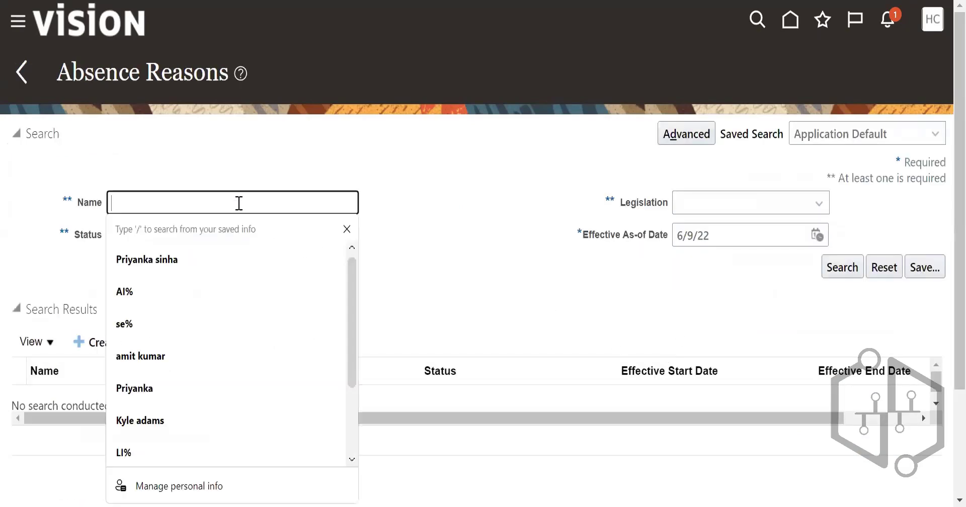
type("US")
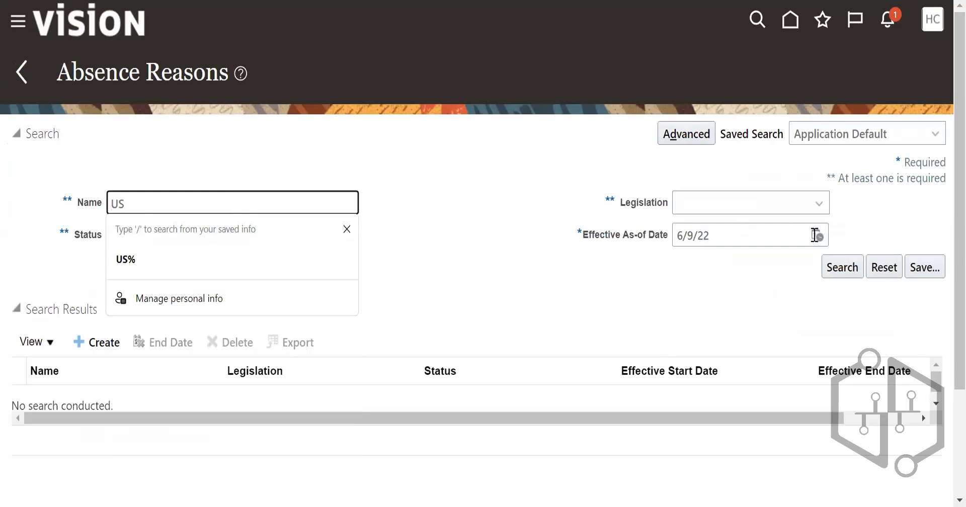
left_click(841, 269)
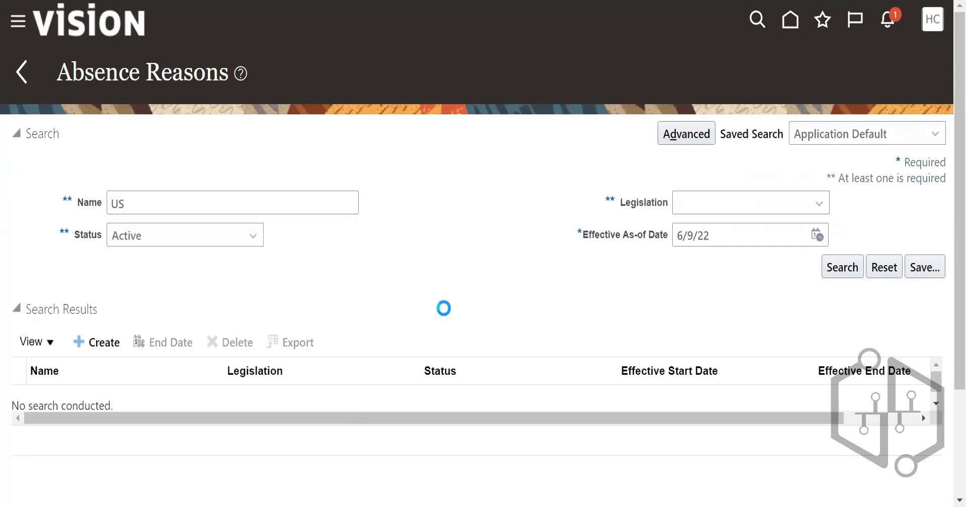
left_click(95, 401)
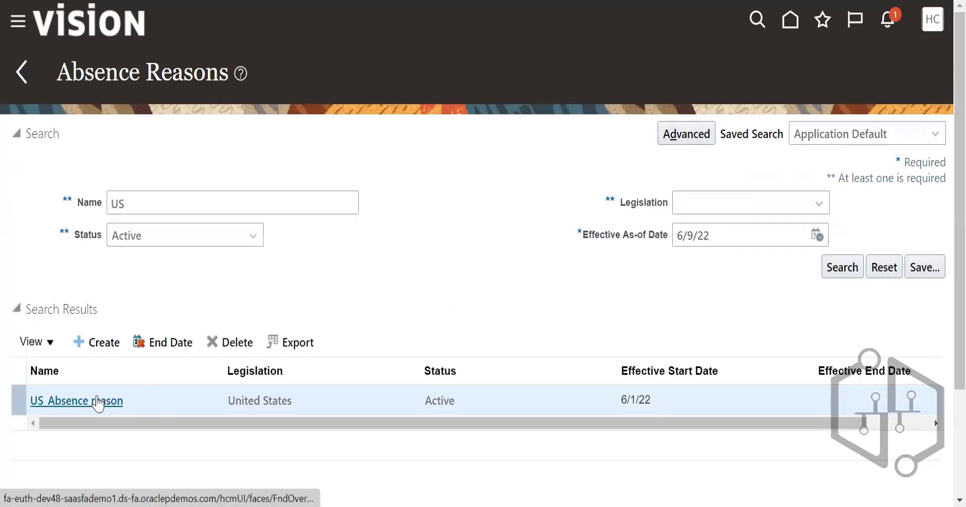
scroll(449, 272, "down", 1)
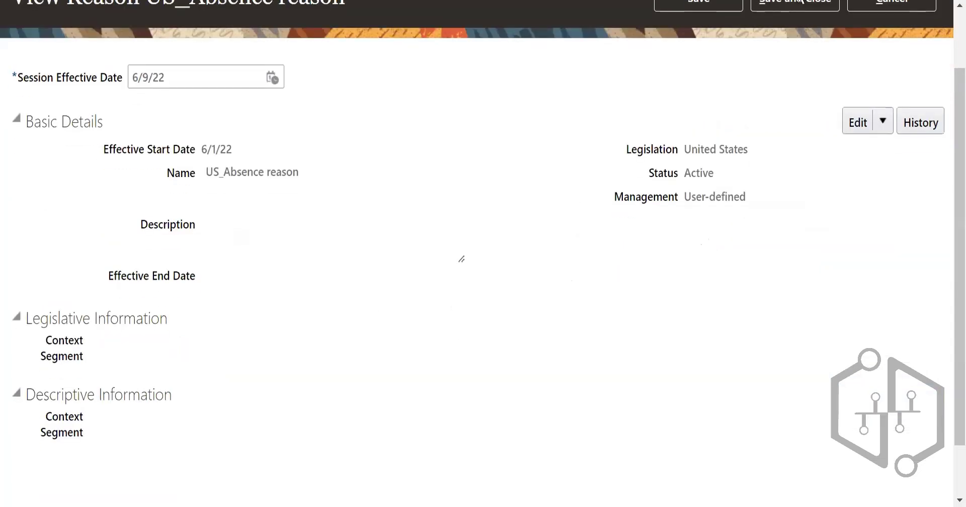
scroll(792, 20, "up", 1)
left_click(810, 81)
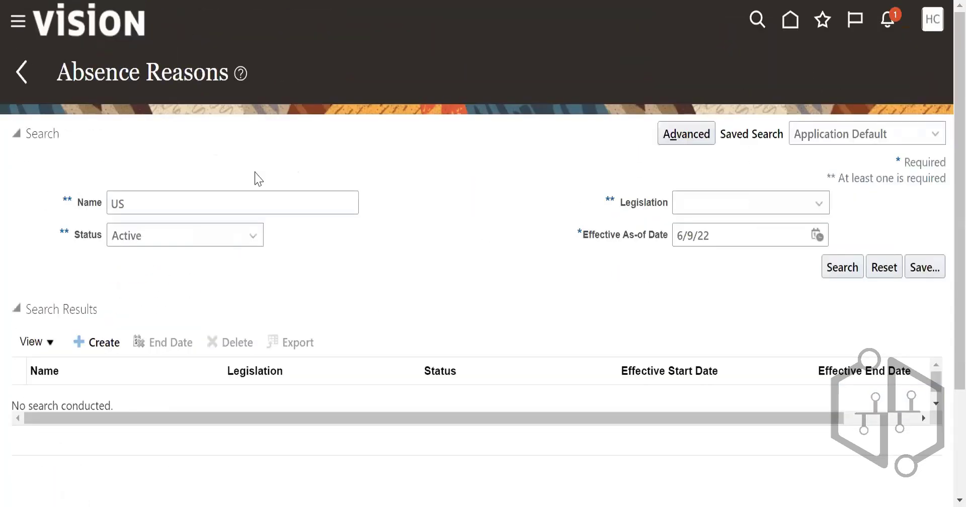
Step: Return to the absence administration tasks and start a new absence certification from Absence Certifications
left_click(18, 77)
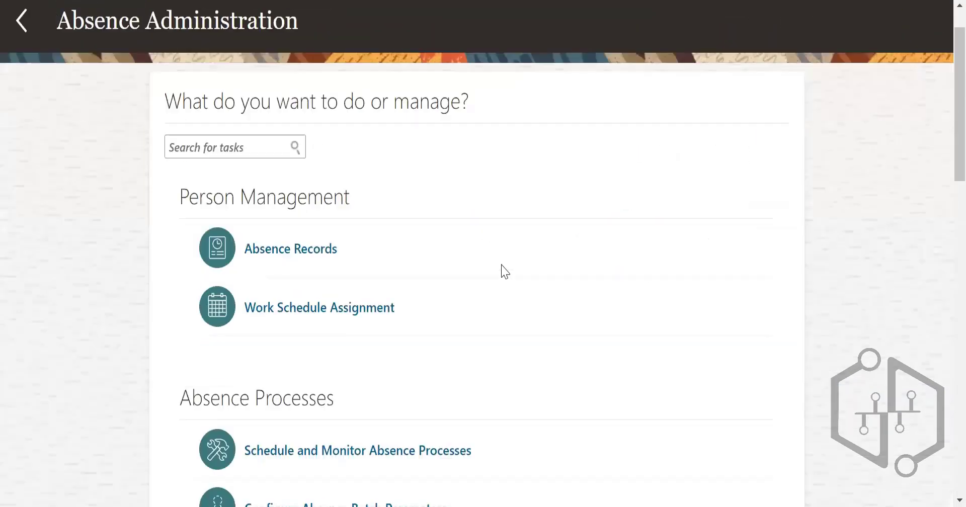
scroll(449, 370, "down", 2)
scroll(449, 372, "down", 5)
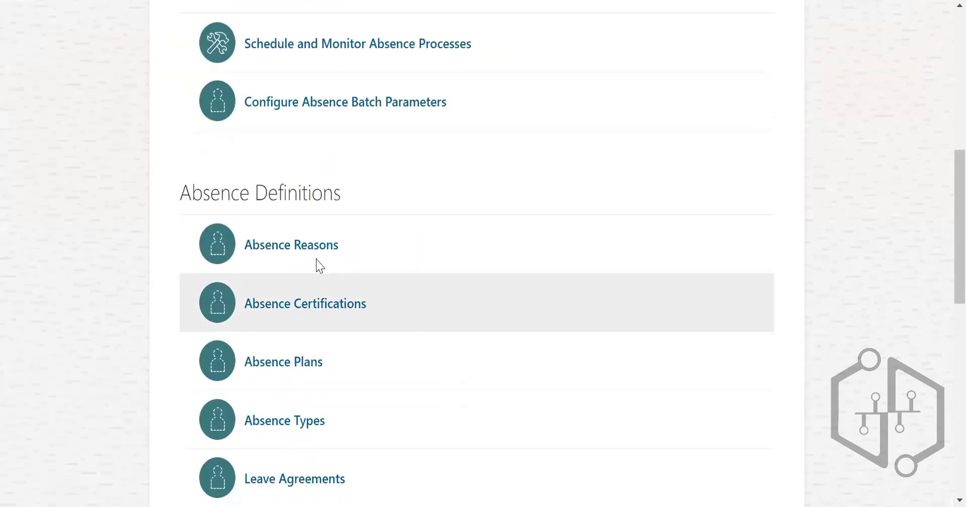
left_click(315, 248)
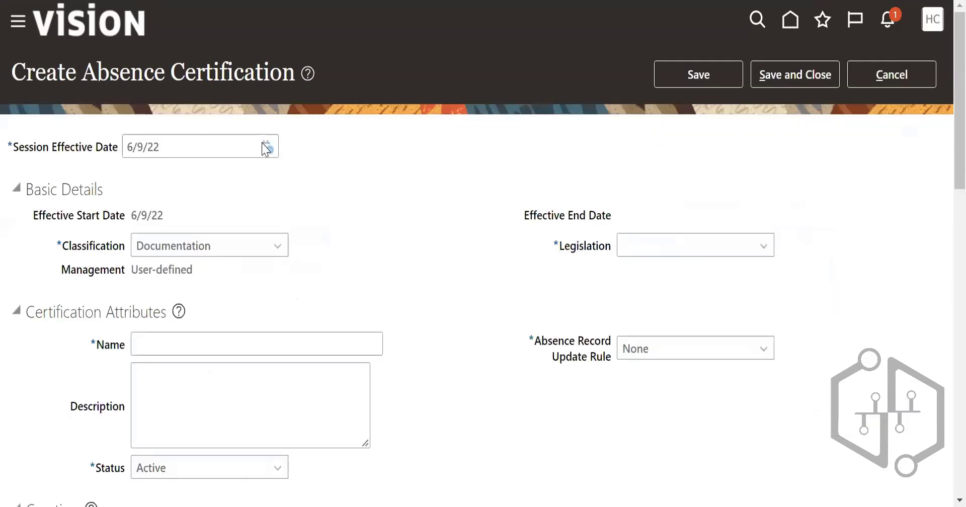
Step: Set the absence certification's session effective date to 6/1/22 and accept the date change
left_click(267, 148)
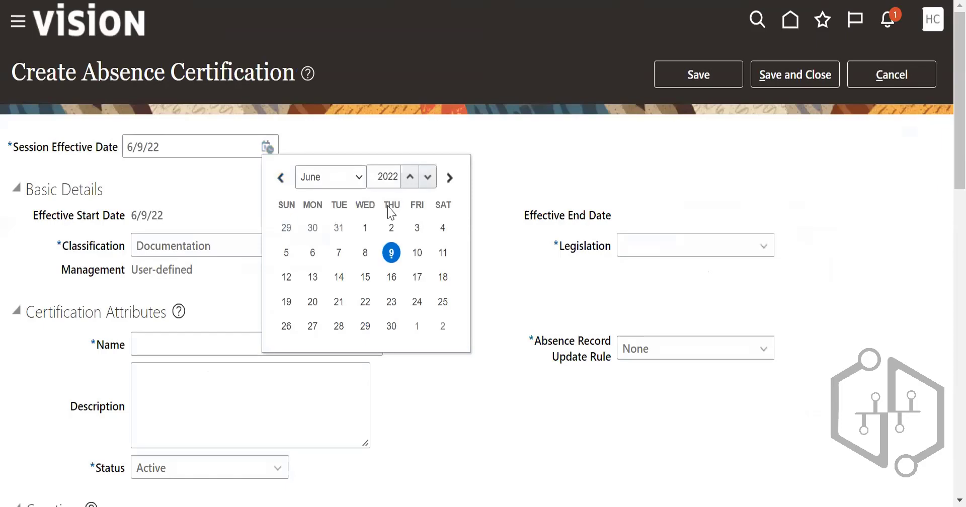
left_click(370, 232)
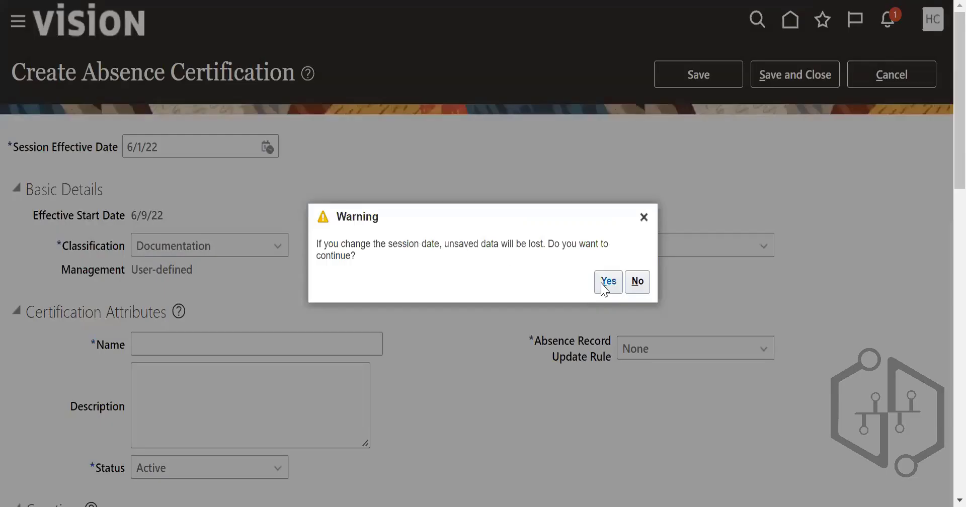
left_click(607, 281)
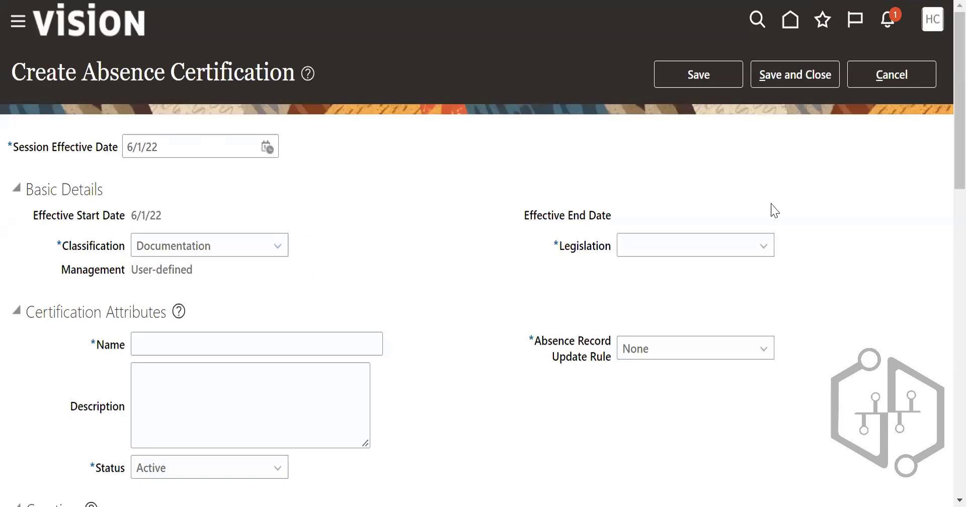
Step: Set the absence certification's legislation to United States
left_click(715, 244)
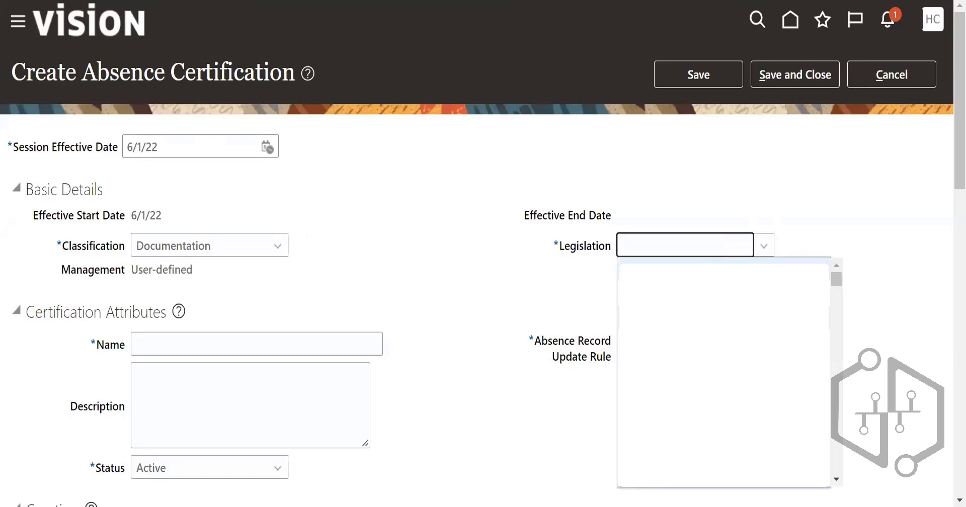
key("u")
key("s")
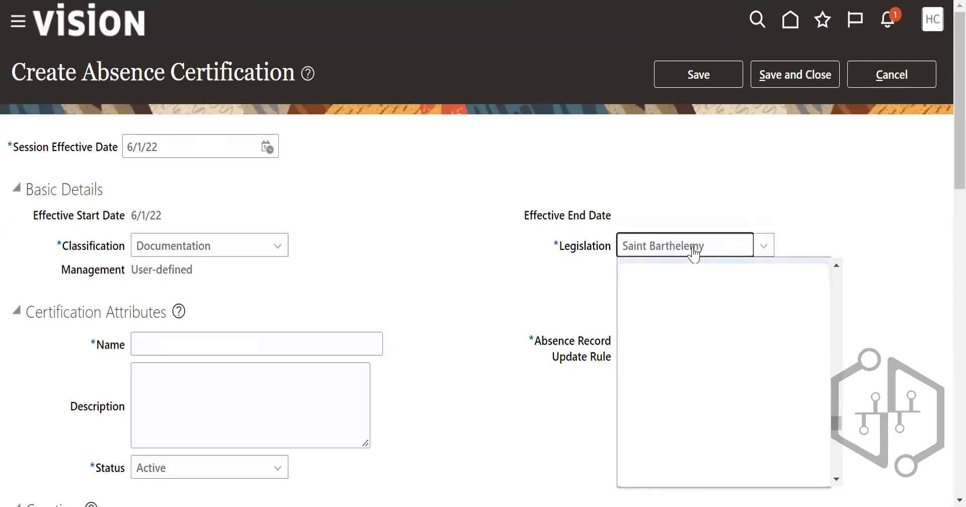
left_click(765, 247)
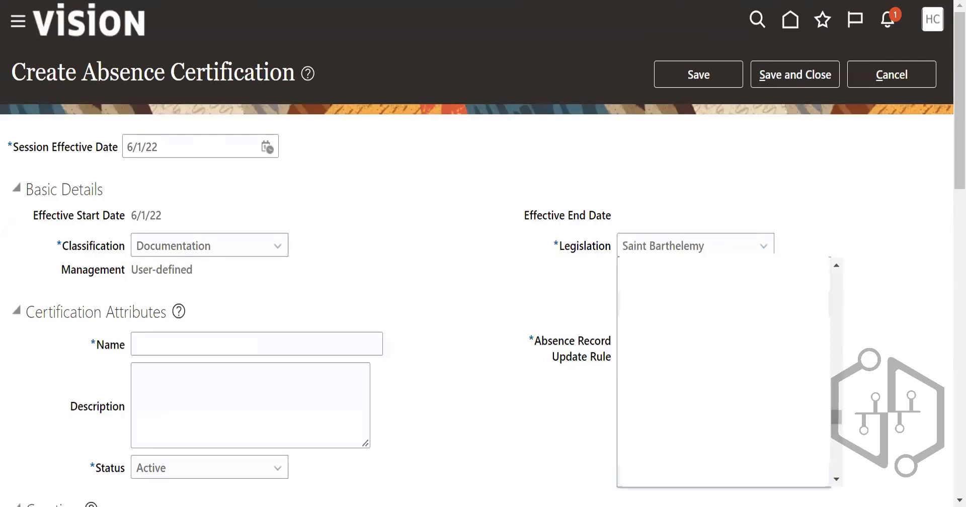
scroll(723, 372, "down", 3)
scroll(723, 372, "up", 15)
scroll(723, 372, "up", 5)
scroll(722, 372, "down", 2)
scroll(722, 373, "down", 3)
scroll(722, 372, "down", 4)
scroll(723, 372, "down", 4)
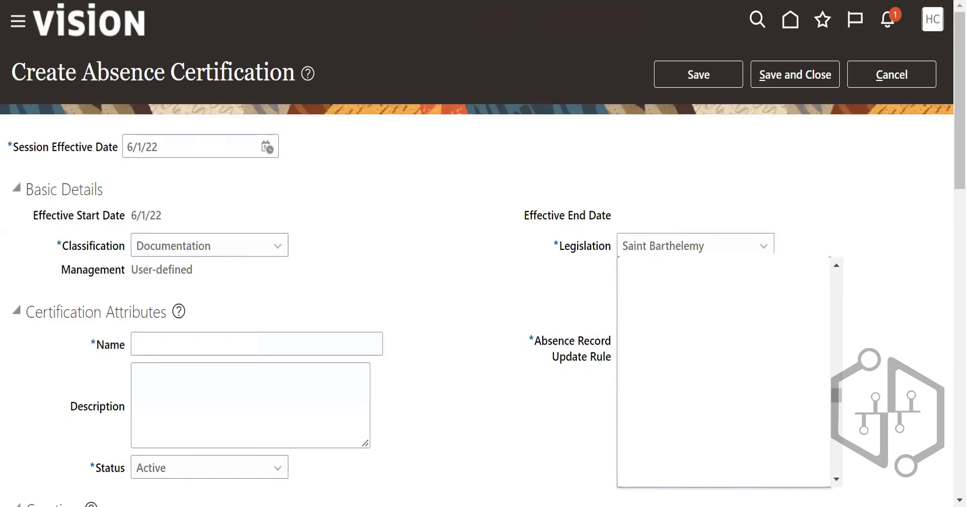
scroll(723, 372, "down", 5)
scroll(722, 372, "down", 3)
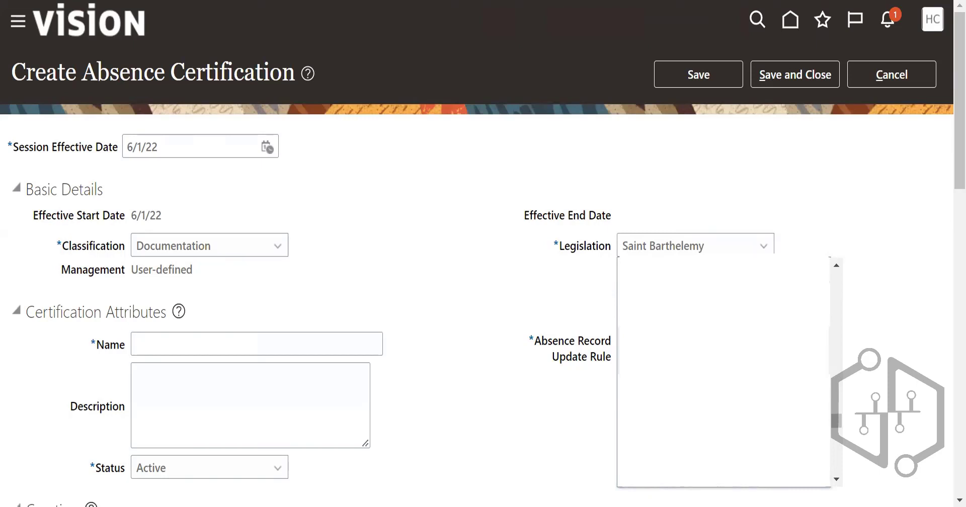
scroll(723, 372, "down", 1)
scroll(722, 372, "down", 3)
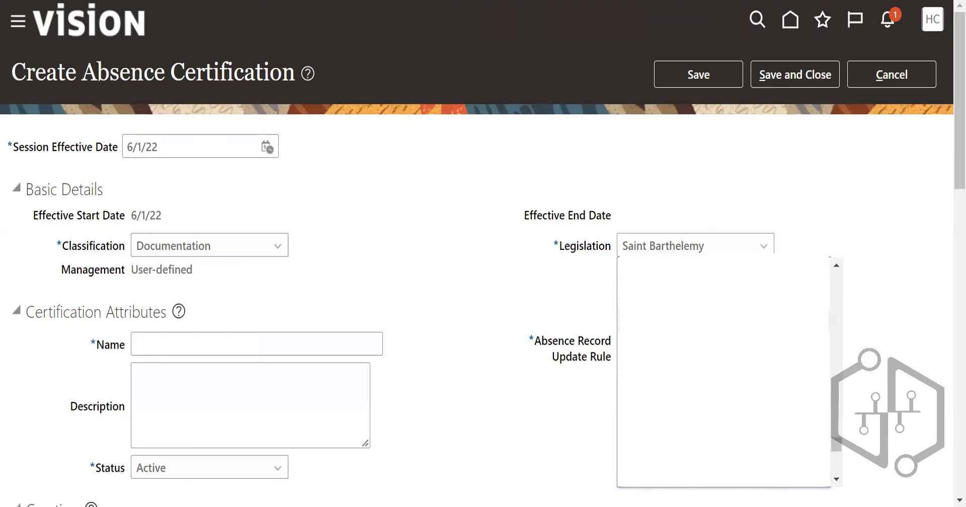
scroll(723, 372, "down", 3)
left_click(722, 296)
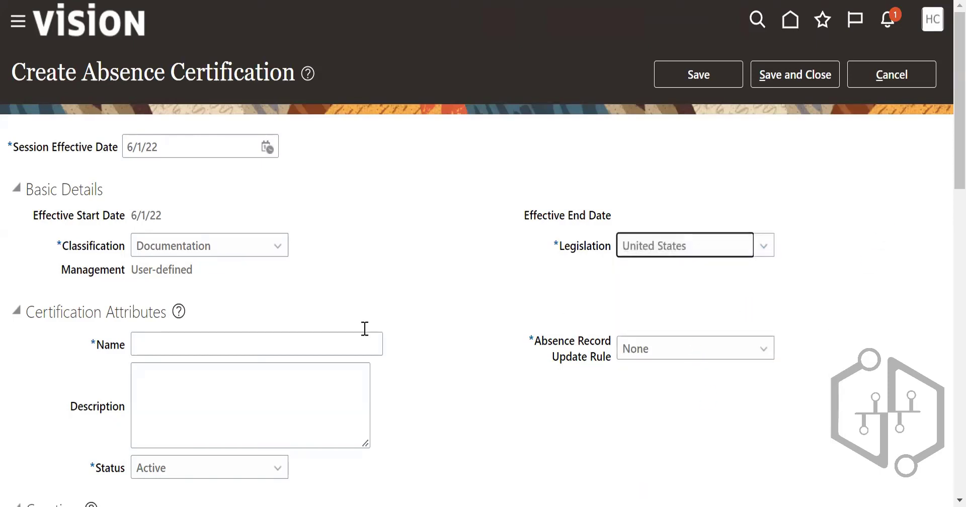
Step: Name the absence certification "US_Doctors certificate"
left_click(224, 346)
left_click(618, 317)
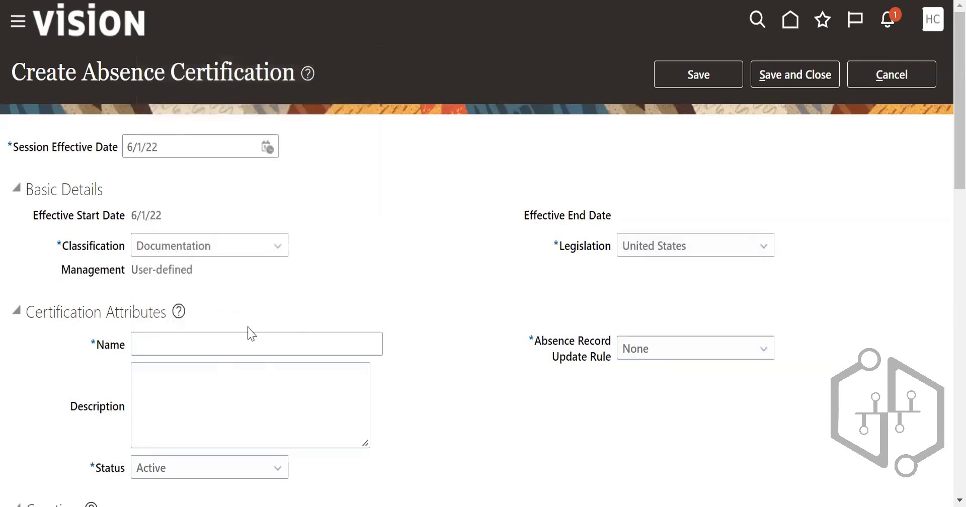
left_click(212, 344)
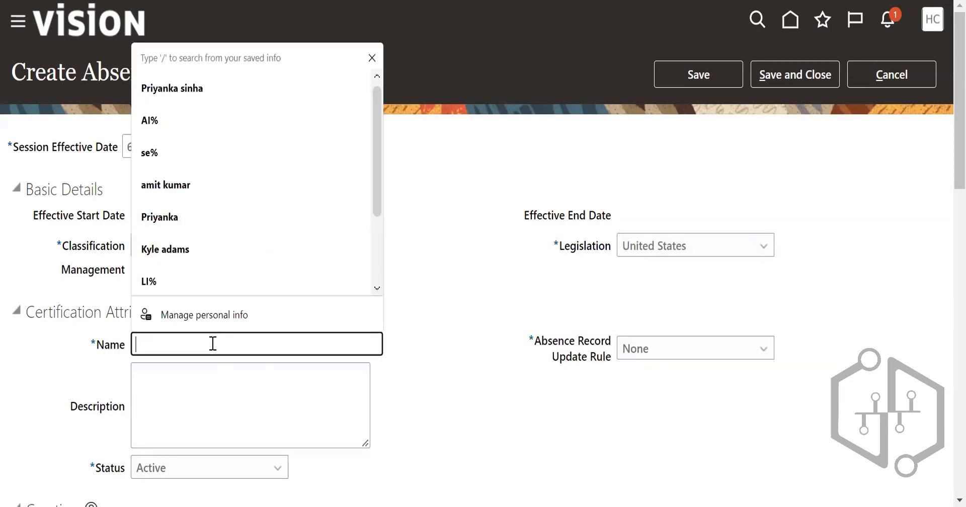
type("US_")
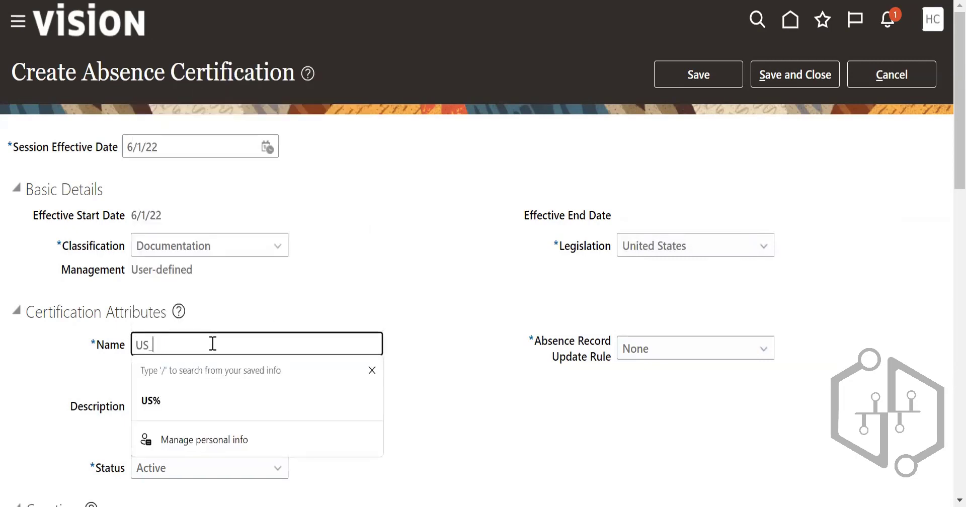
type("Docto")
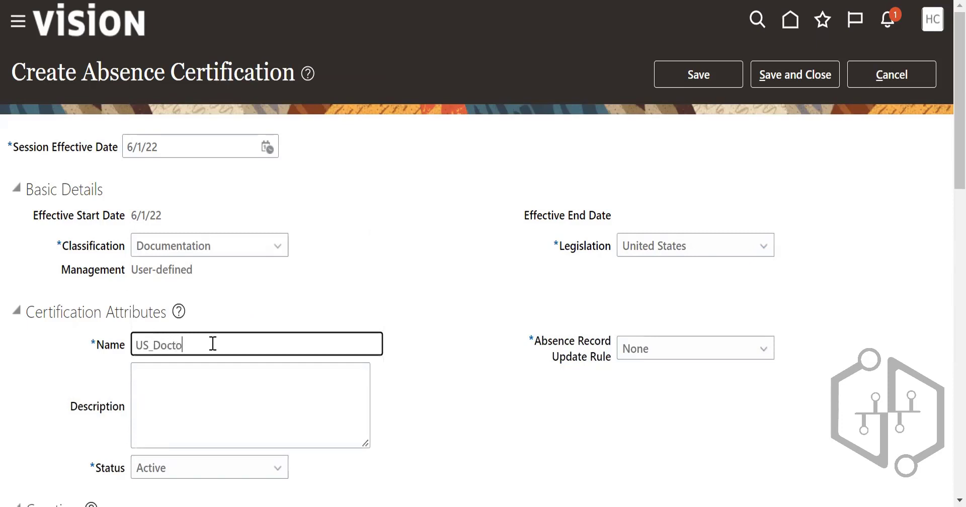
type("rs certificate")
Step: Set the certification's Absence Record Update Rule to update the late notice waiver status
scroll(467, 272, "down", 1)
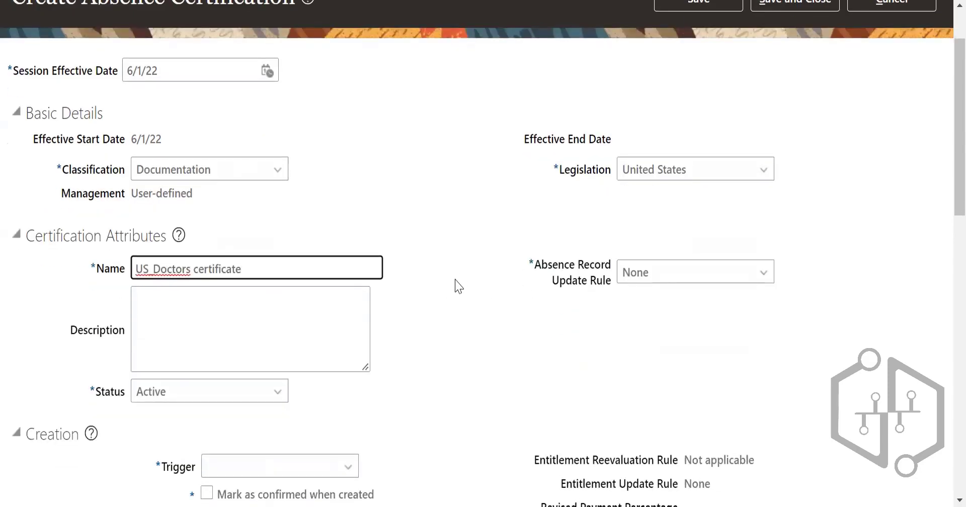
scroll(473, 293, "down", 2)
left_click(655, 121)
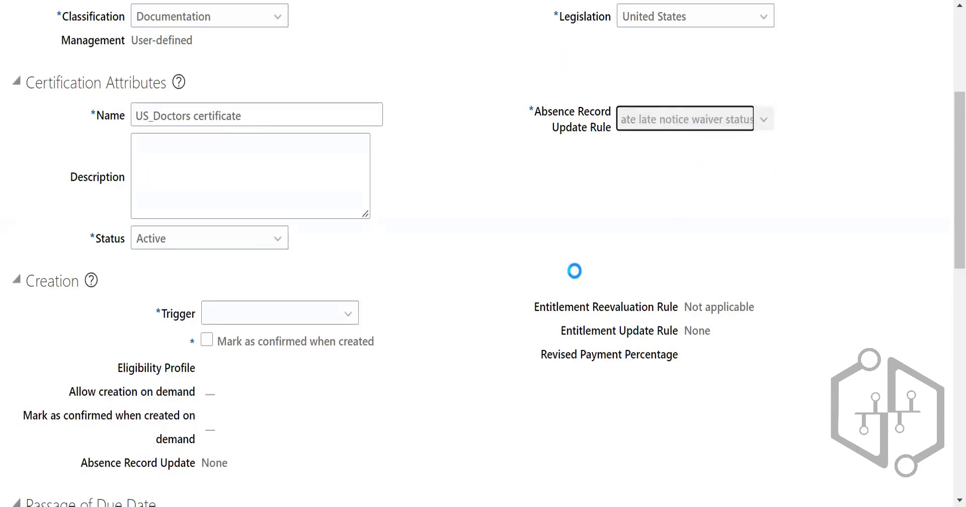
Step: Set the certification's creation trigger to On demand
scroll(418, 294, "down", 3)
left_click(336, 238)
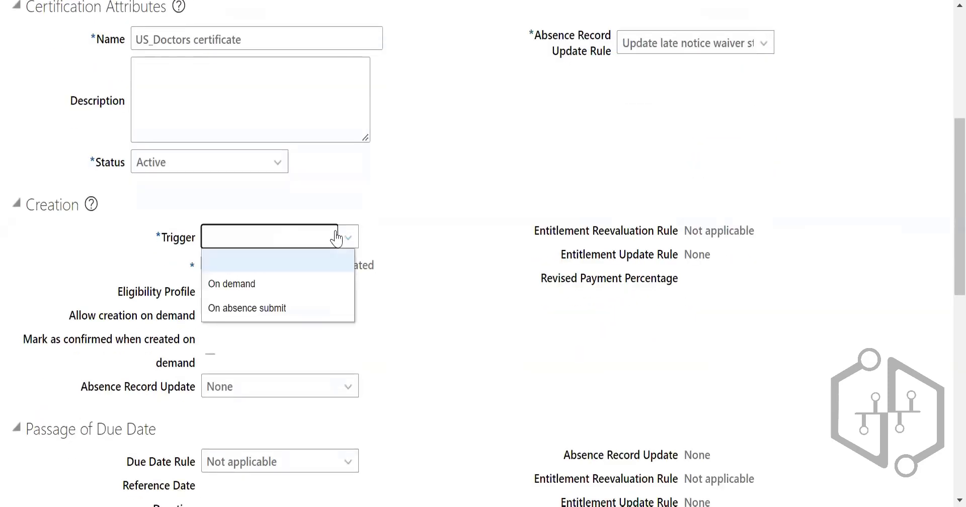
left_click(254, 281)
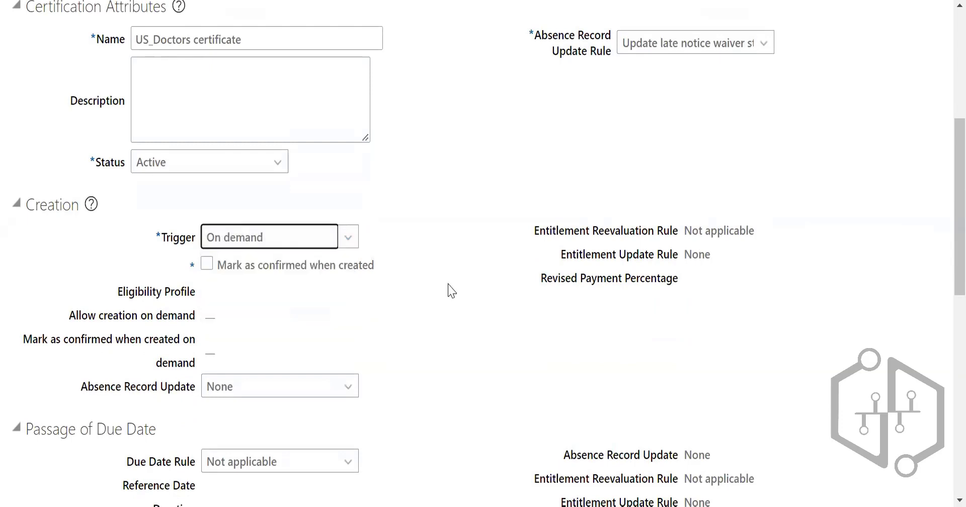
Step: Try On absence submit as the creation trigger, and restore On demand
left_click(344, 239)
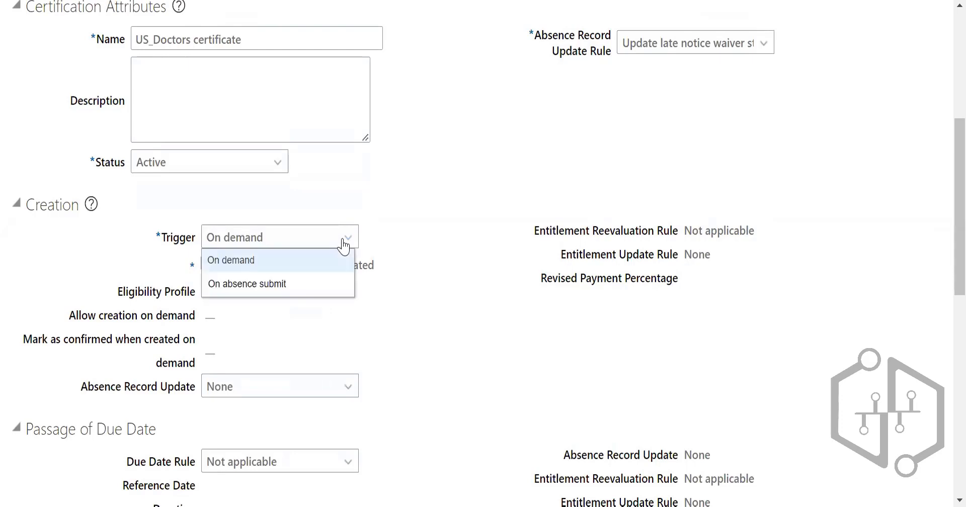
left_click(278, 285)
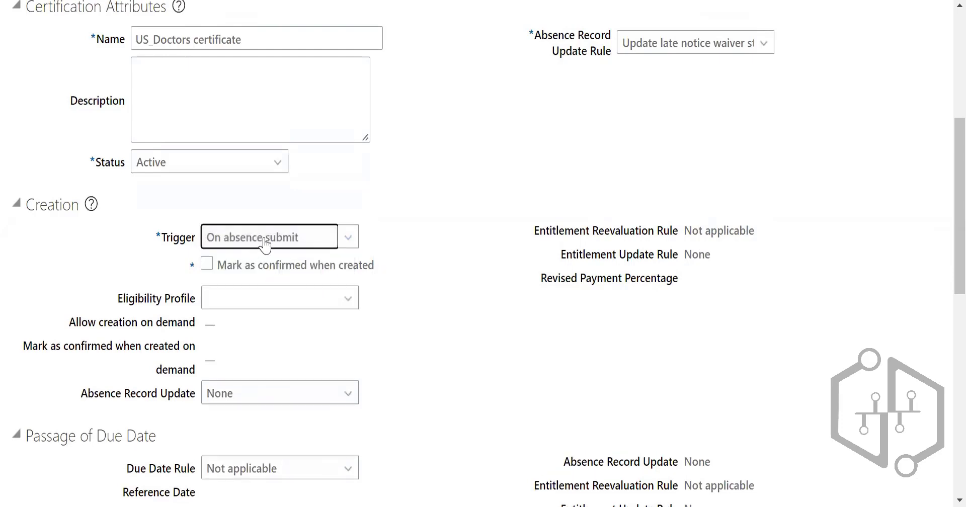
left_click(264, 239)
left_click(253, 262)
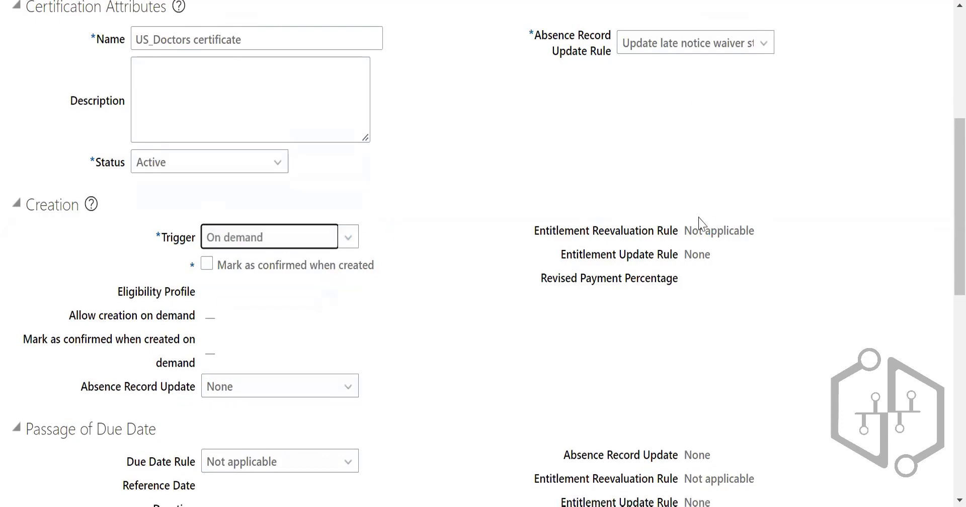
Step: Review the certification's details and examine the available options for the creation Absence Record Update and the Due Date Rule
scroll(693, 260, "up", 3)
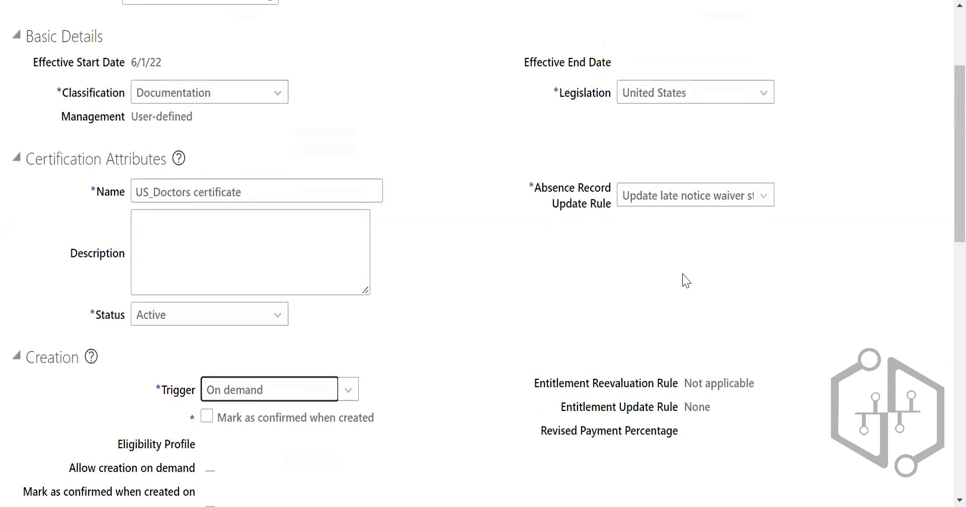
scroll(704, 274, "down", 3)
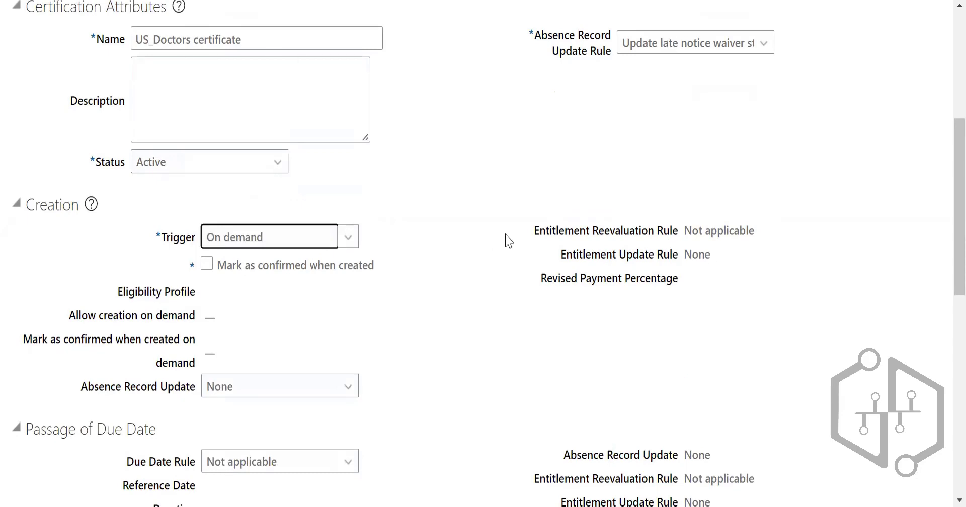
scroll(567, 261, "up", 6)
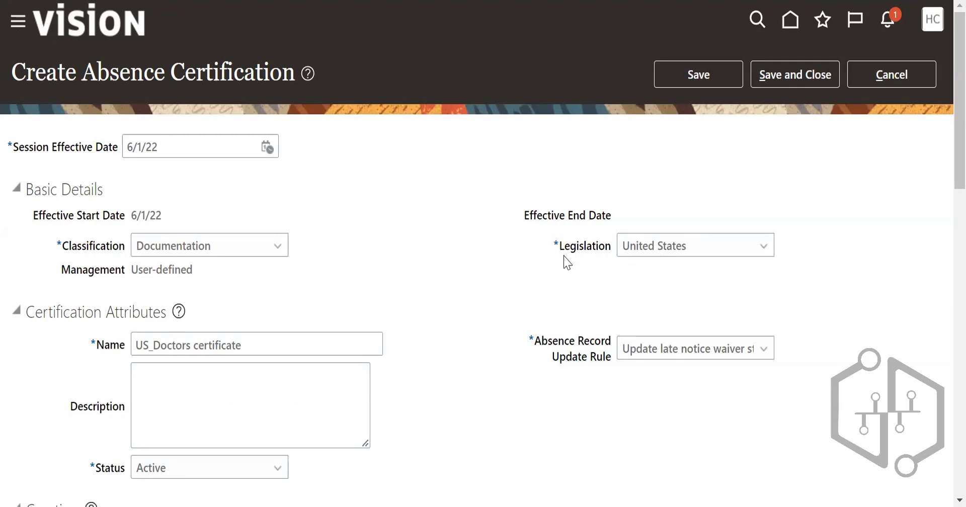
scroll(567, 262, "down", 5)
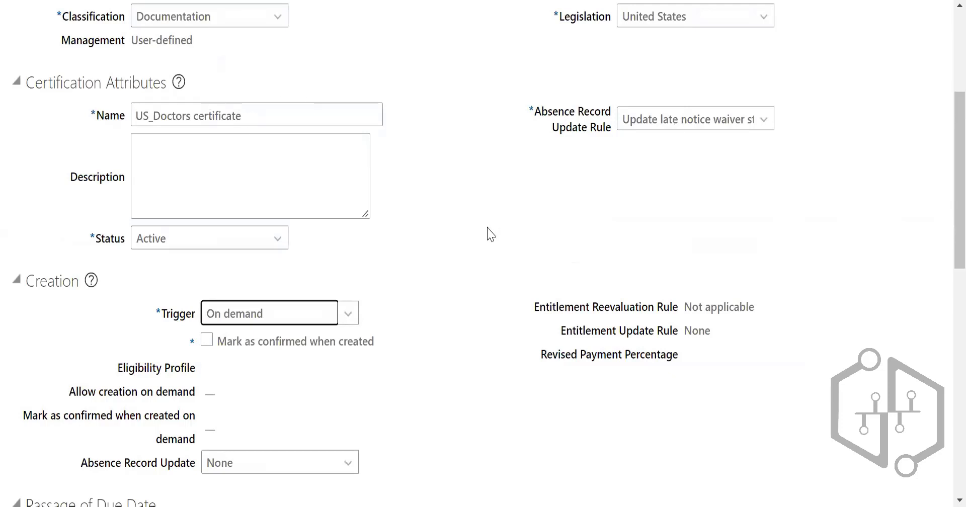
scroll(513, 216, "down", 2)
scroll(546, 201, "down", 5)
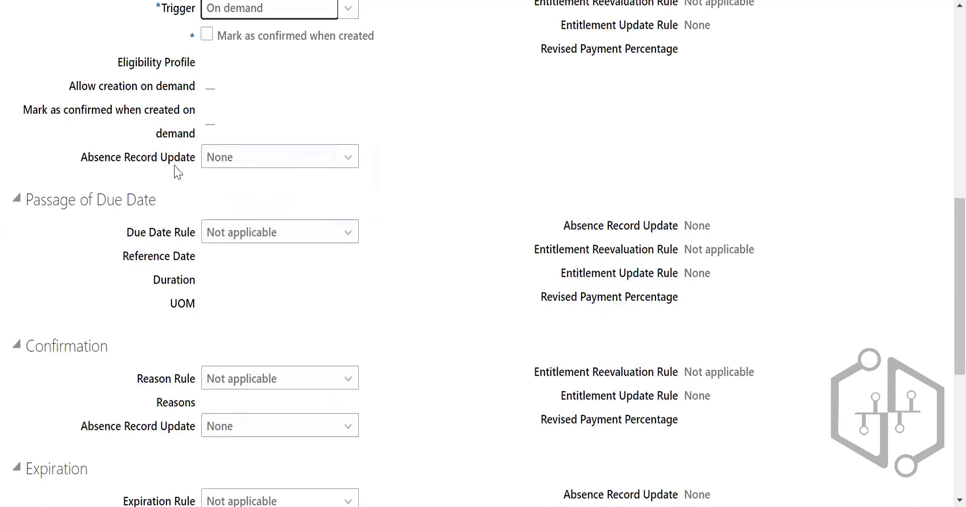
left_click(280, 160)
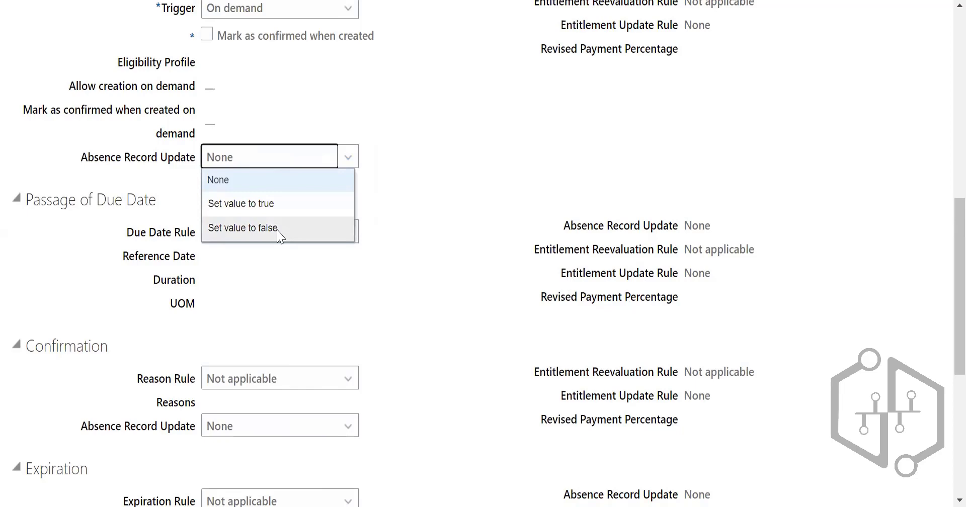
left_click(475, 216)
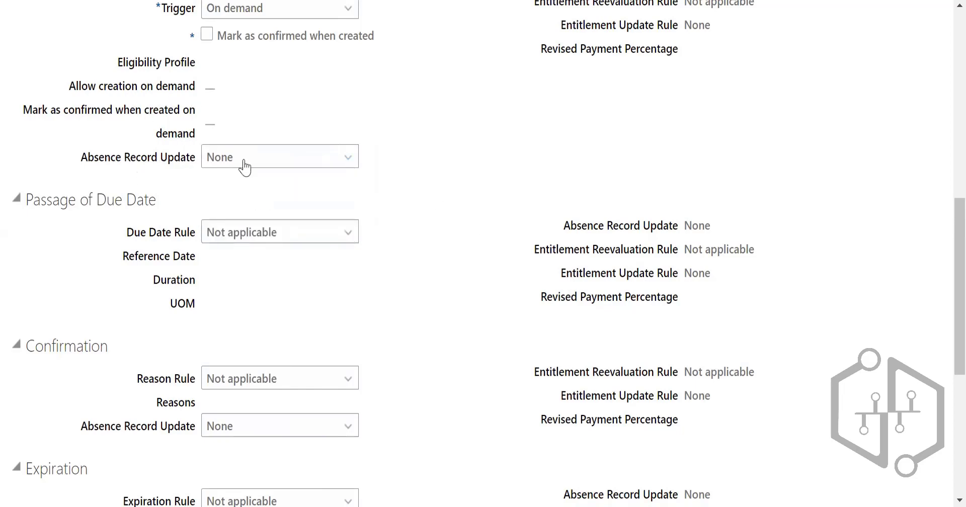
left_click(255, 244)
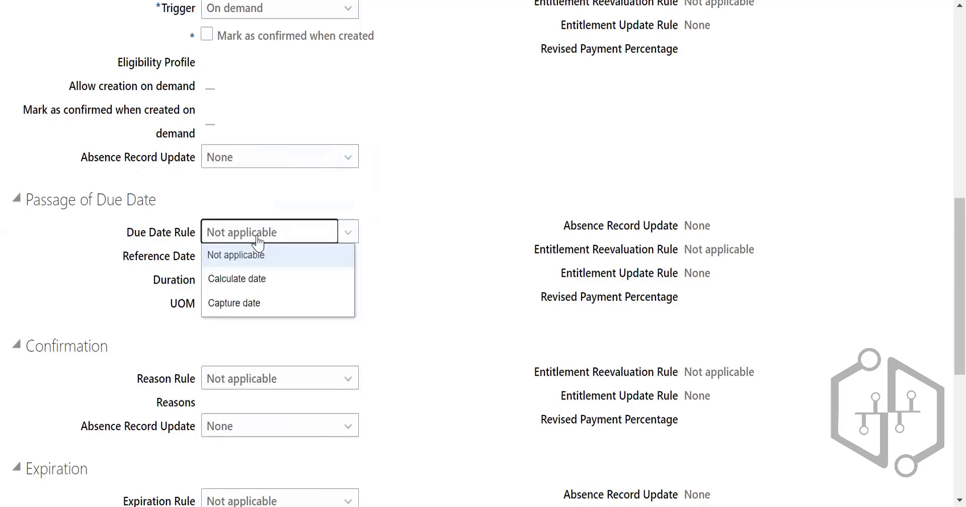
left_click(482, 244)
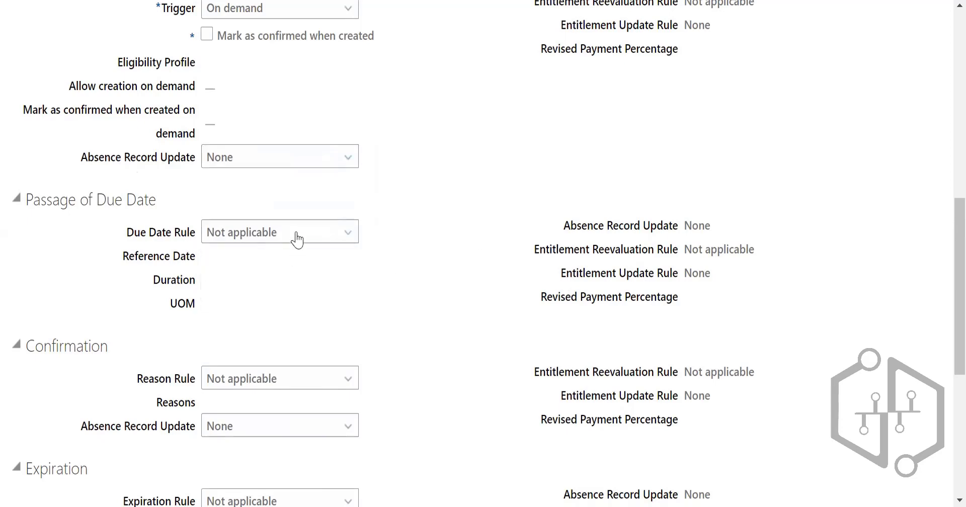
left_click(240, 162)
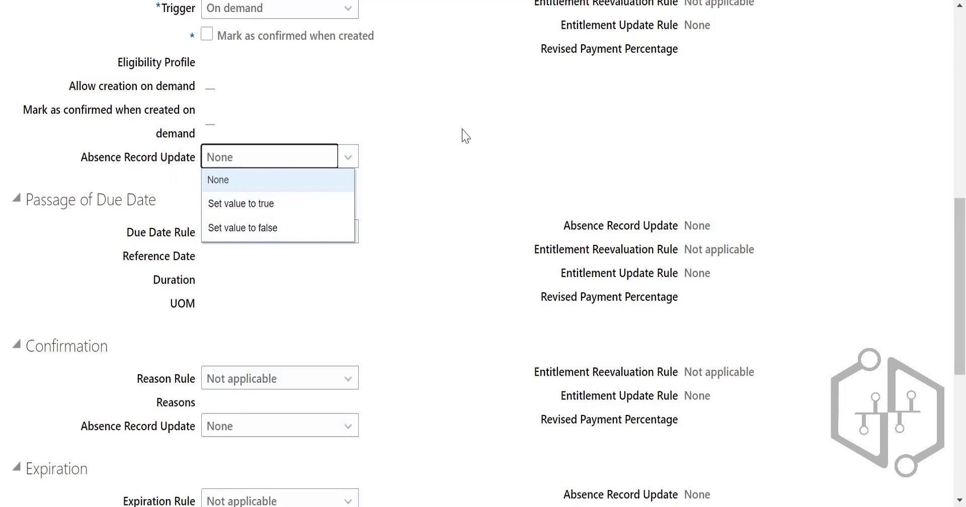
Step: Compare the Absence Record Update setting with the certification's basic details and attributes, and check the Due Date Rule choices again
scroll(469, 130, "up", 3)
left_click_drag(94, 312, 167, 310)
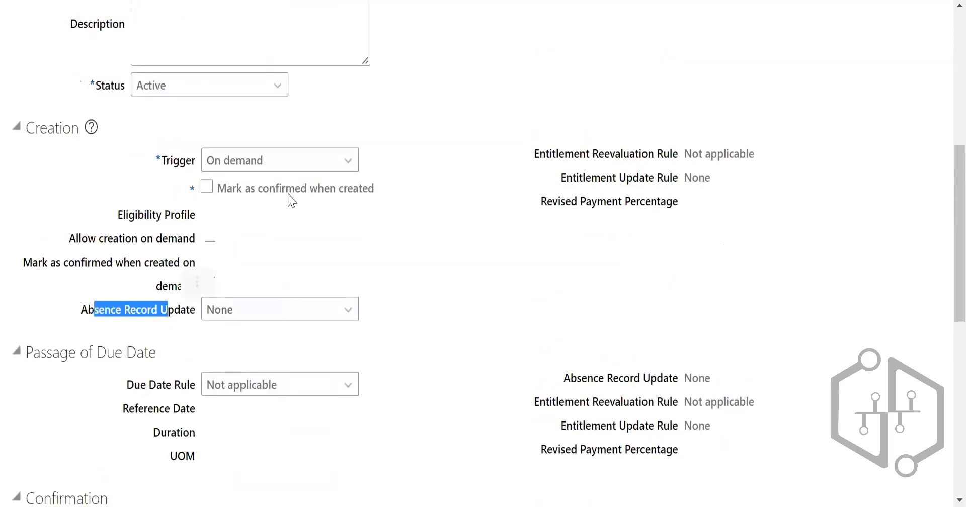
scroll(459, 296, "up", 1)
scroll(460, 296, "up", 7)
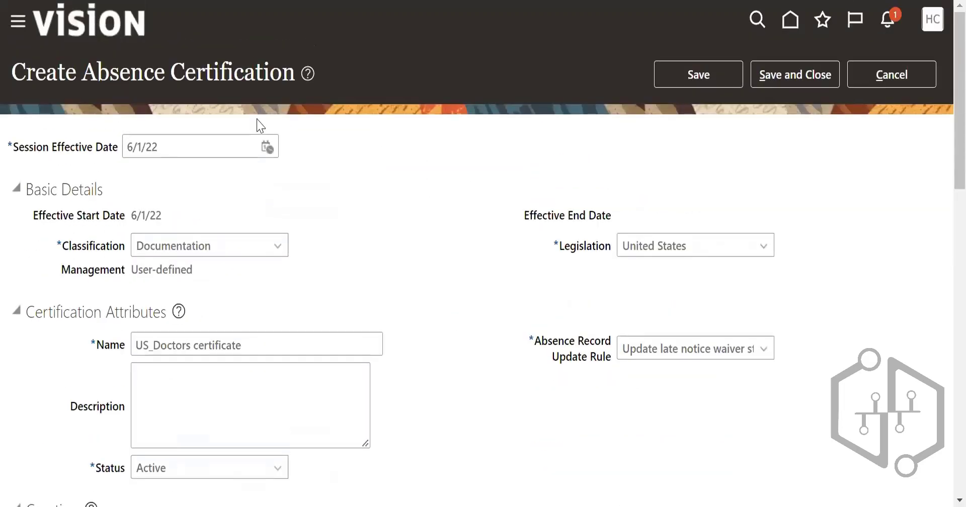
left_click_drag(121, 72, 466, 287)
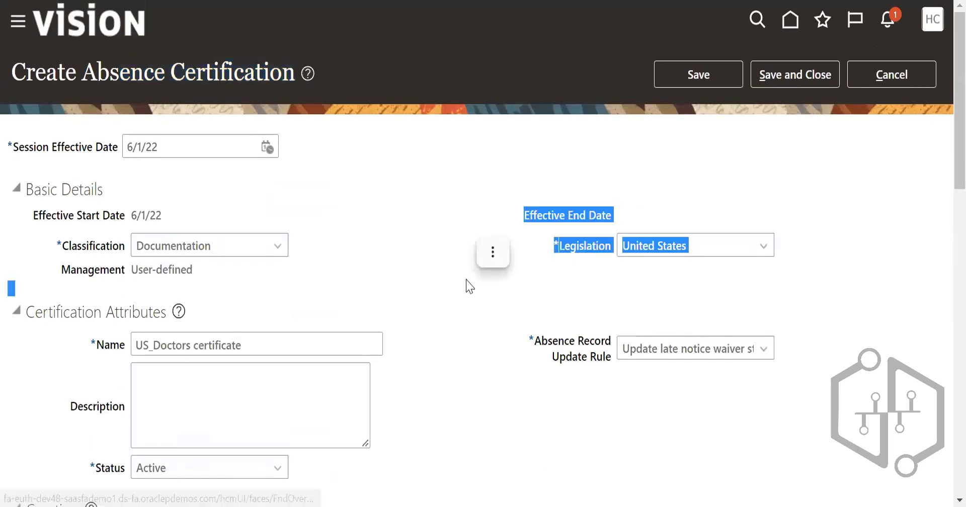
scroll(468, 283, "down", 10)
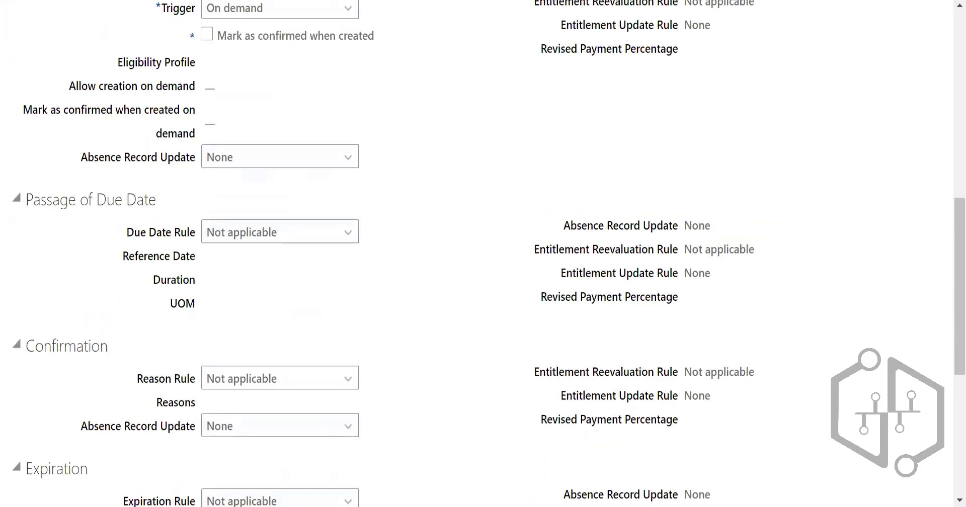
key("alt+Tab")
key("alt+Tab")
left_click(302, 244)
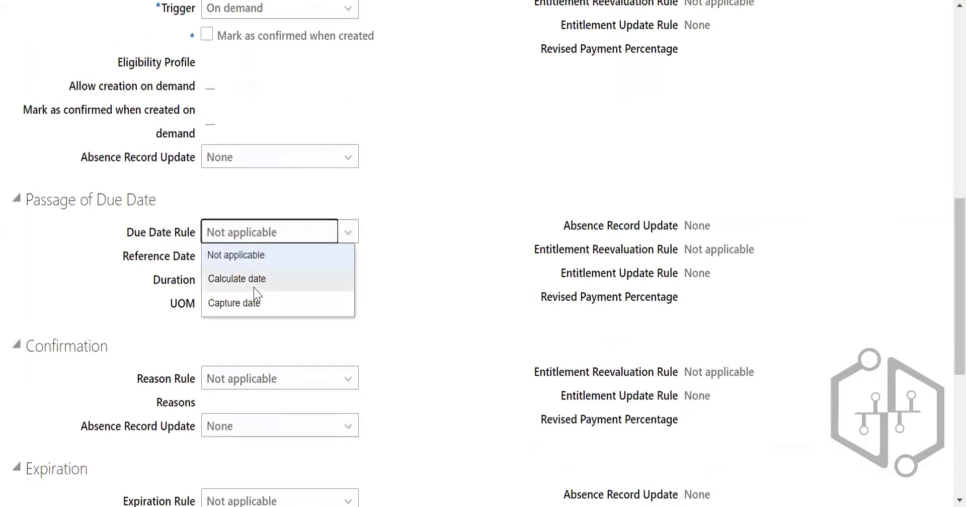
scroll(427, 252, "up", 5)
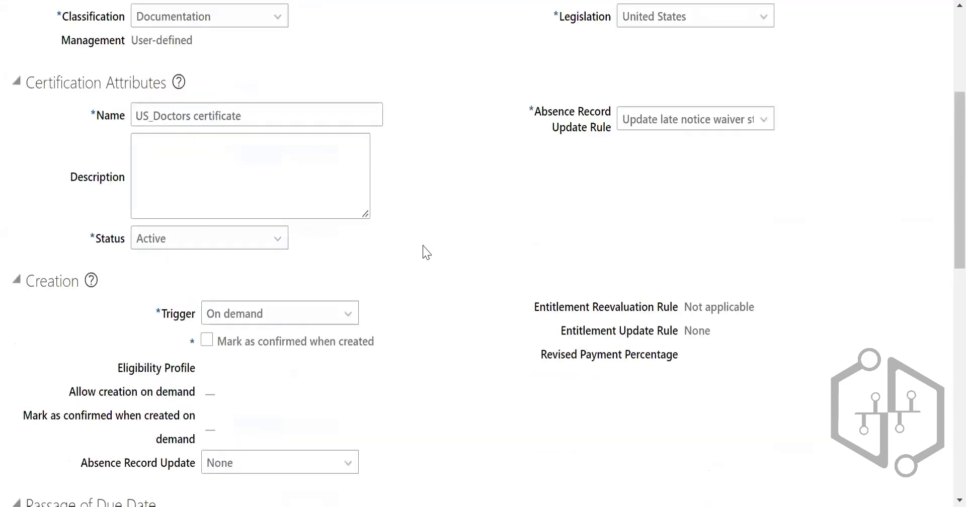
scroll(426, 252, "up", 3)
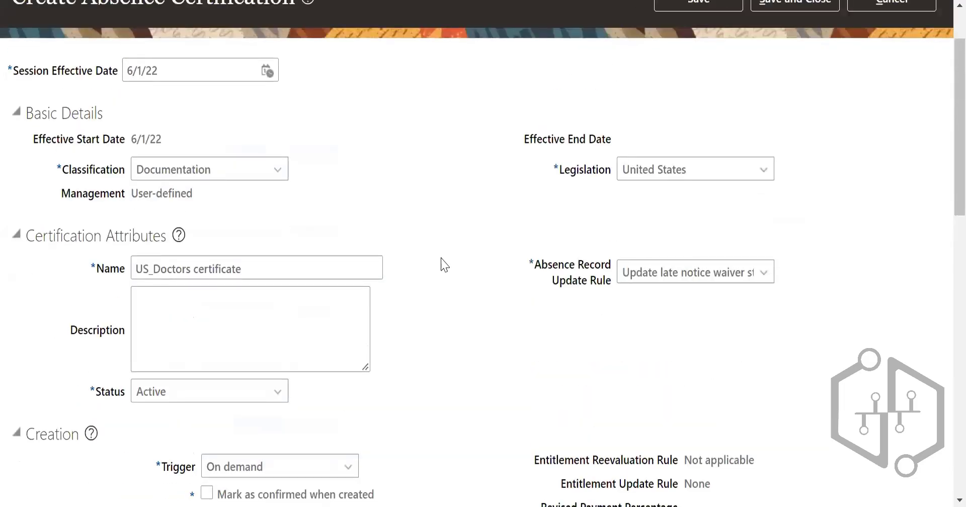
Step: Set the certification's Due Date Rule to Calculate date, with Absence start date as the Reference Date
scroll(529, 324, "down", 6)
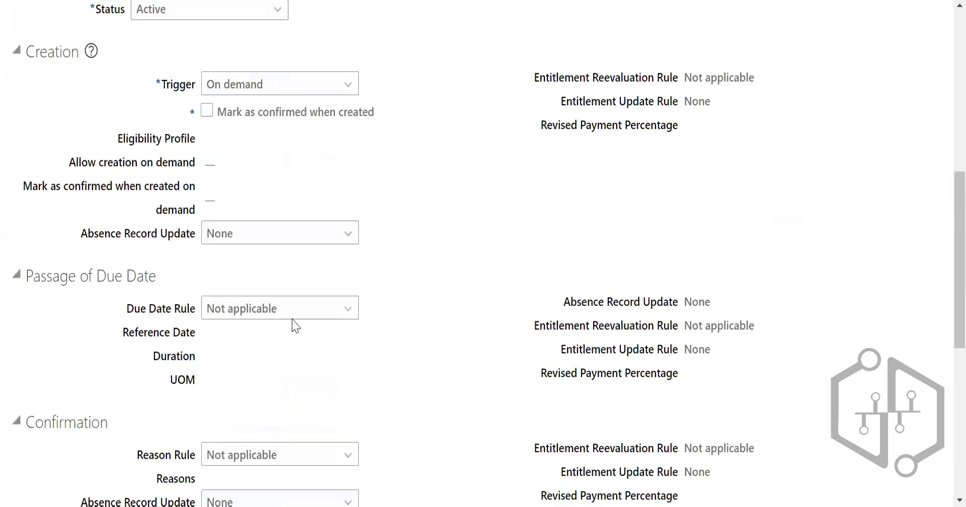
left_click_drag(128, 308, 182, 310)
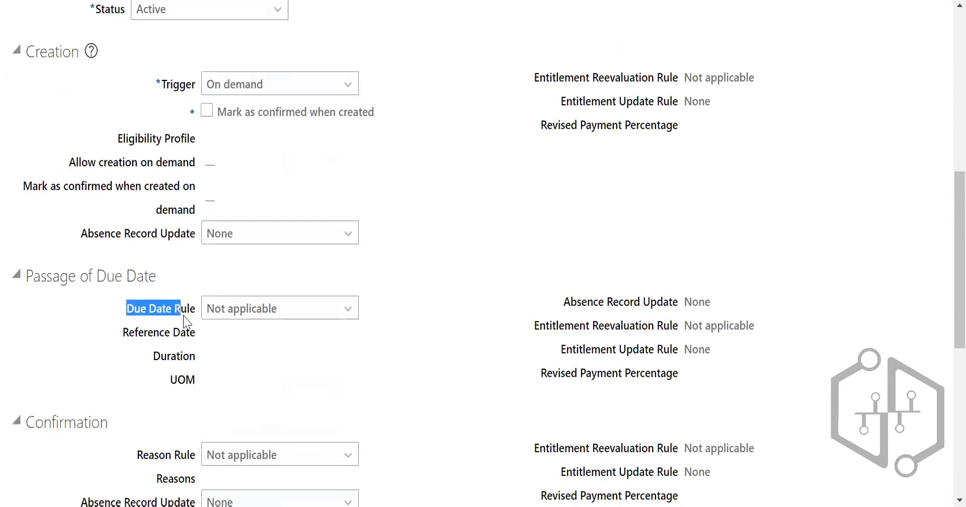
left_click(315, 318)
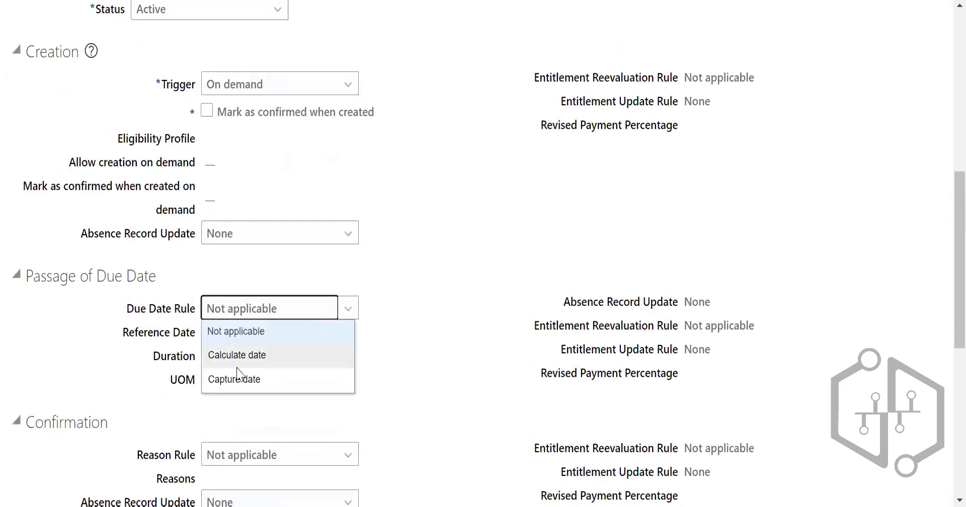
left_click(251, 358)
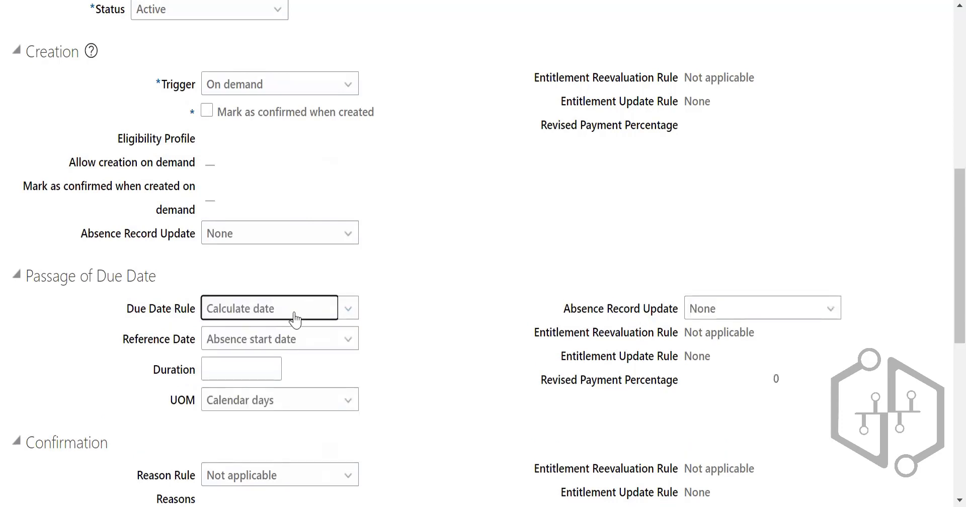
left_click(302, 347)
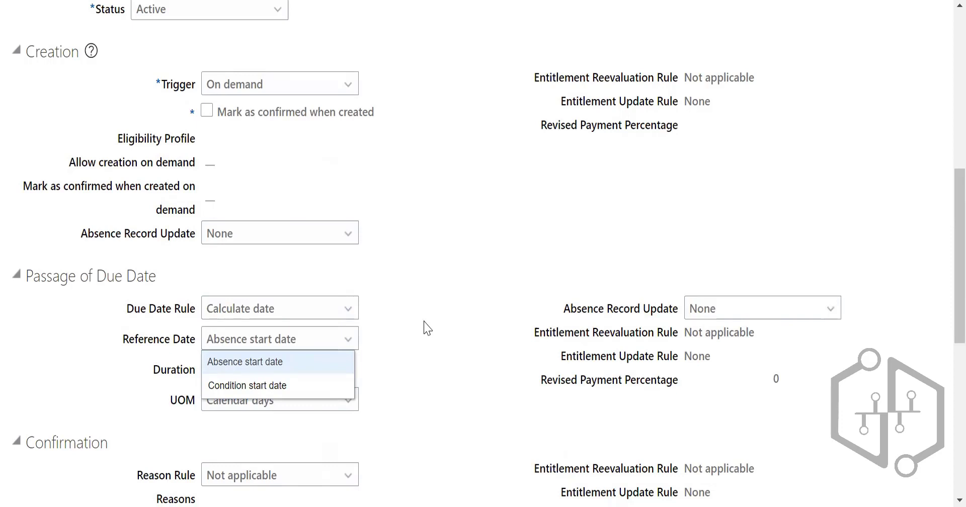
left_click(258, 361)
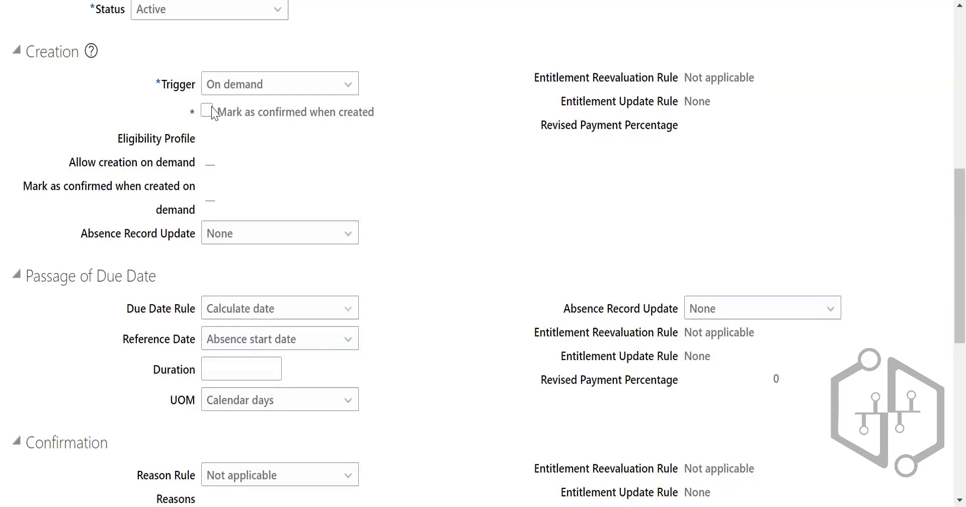
Step: Examine the certification's remaining sections and the Void Reason Rule choices, keeping Not applicable
scroll(211, 106, "up", 5)
scroll(372, 351, "down", 10)
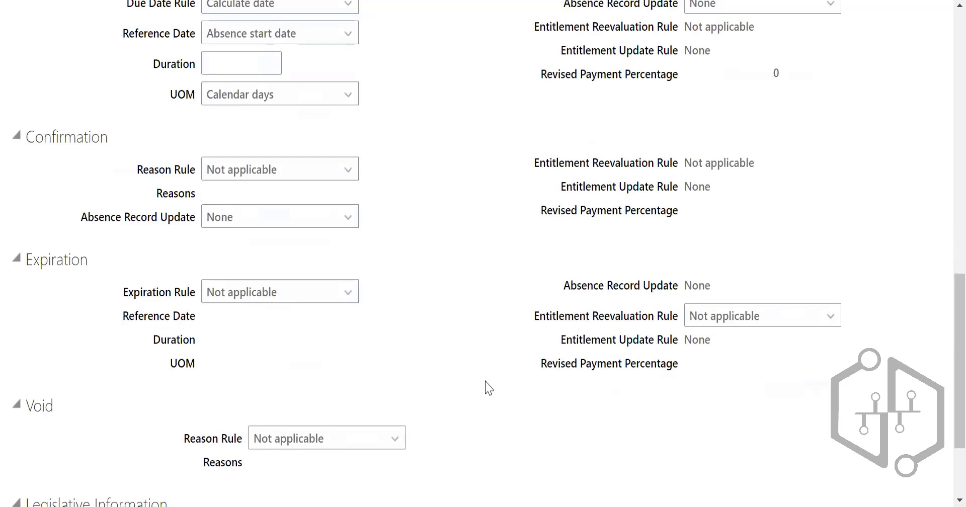
left_click(296, 436)
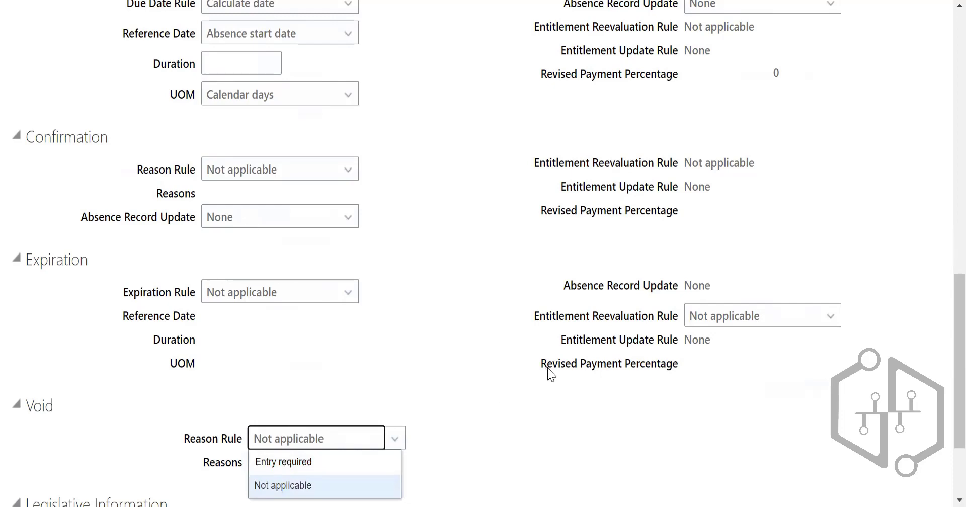
scroll(315, 341, "down", 3)
left_click(301, 355)
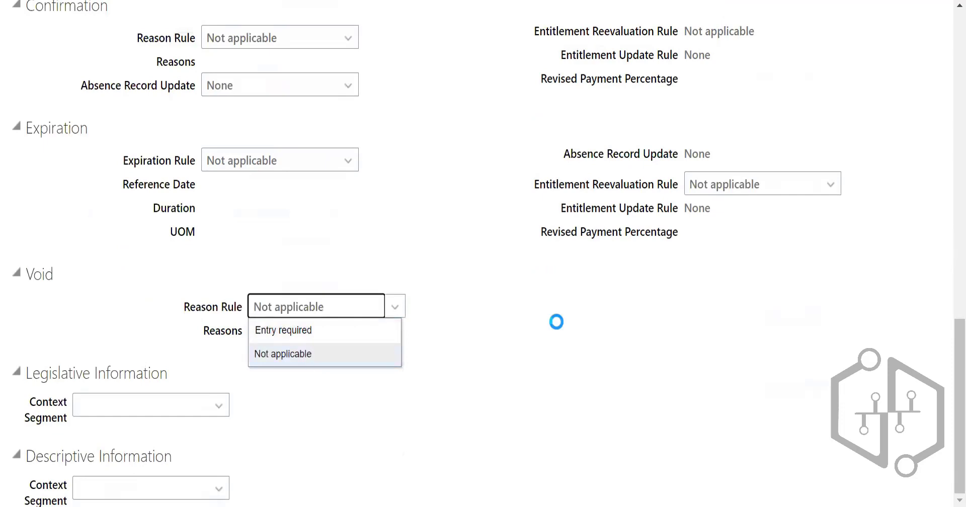
Step: Try to save and close the US_Doctors certificate certification
scroll(575, 334, "up", 1)
scroll(598, 339, "up", 6)
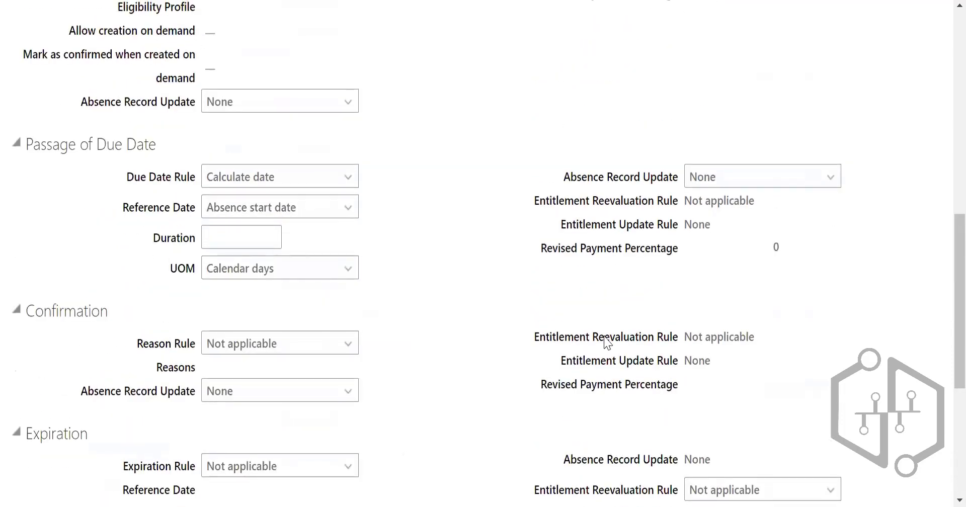
scroll(612, 340, "up", 9)
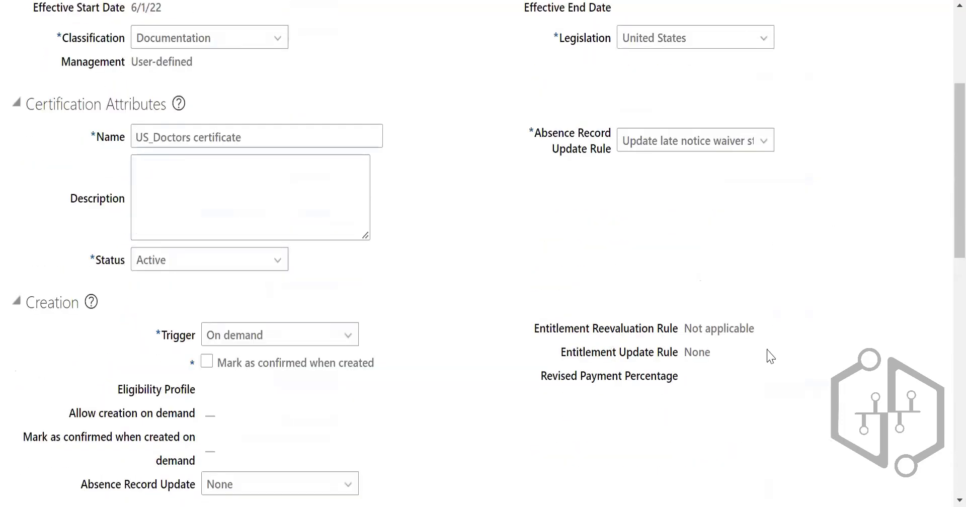
scroll(770, 356, "up", 5)
left_click(791, 68)
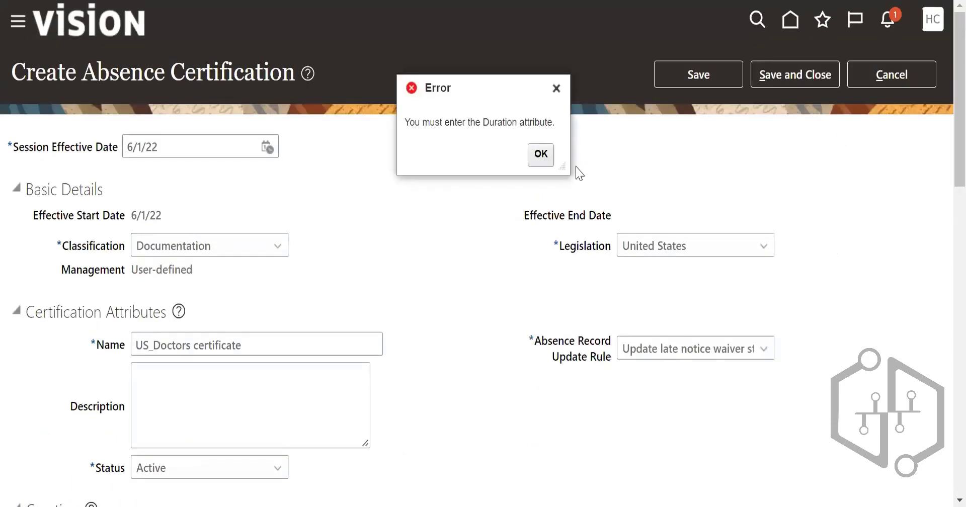
left_click(540, 155)
Step: Set the due date Duration to 5 and save and close the certification
scroll(729, 362, "down", 15)
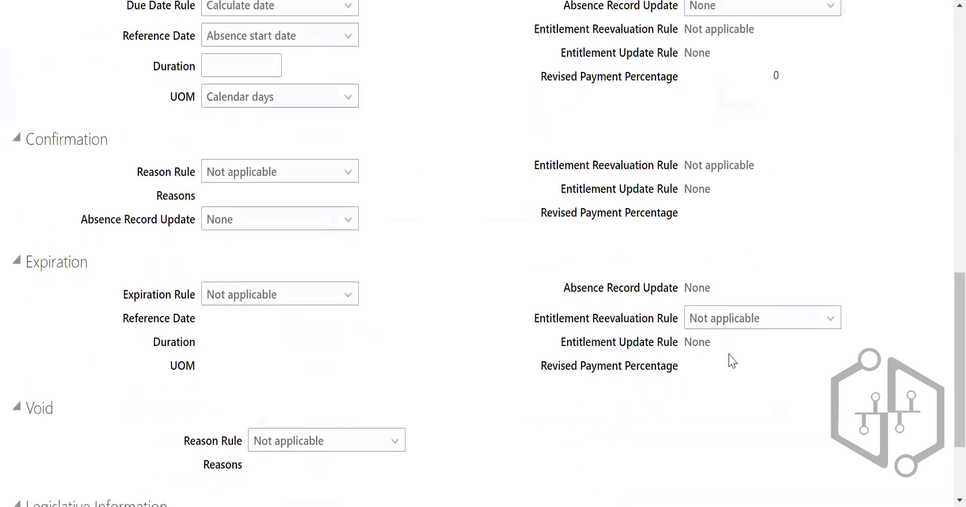
scroll(682, 335, "up", 3)
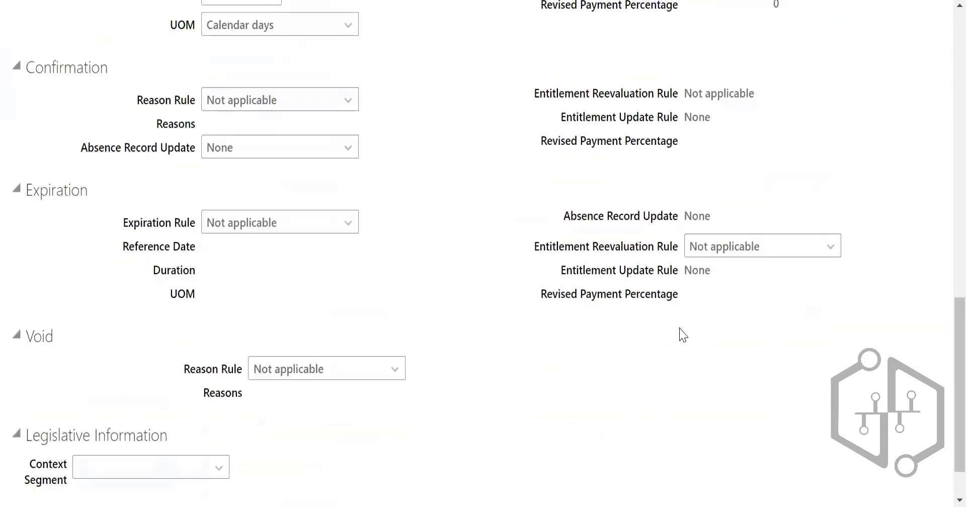
left_click(246, 82)
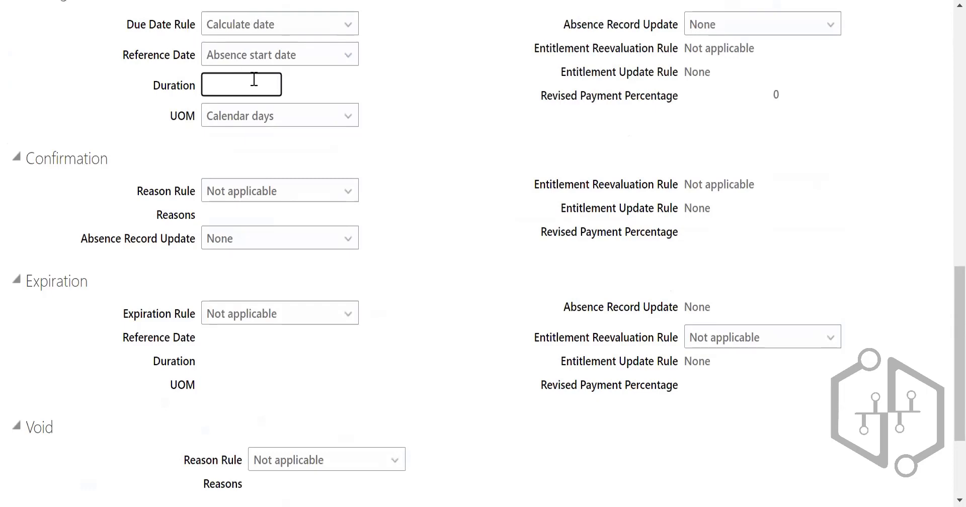
type("5")
scroll(938, 144, "up", 10)
left_click(789, 75)
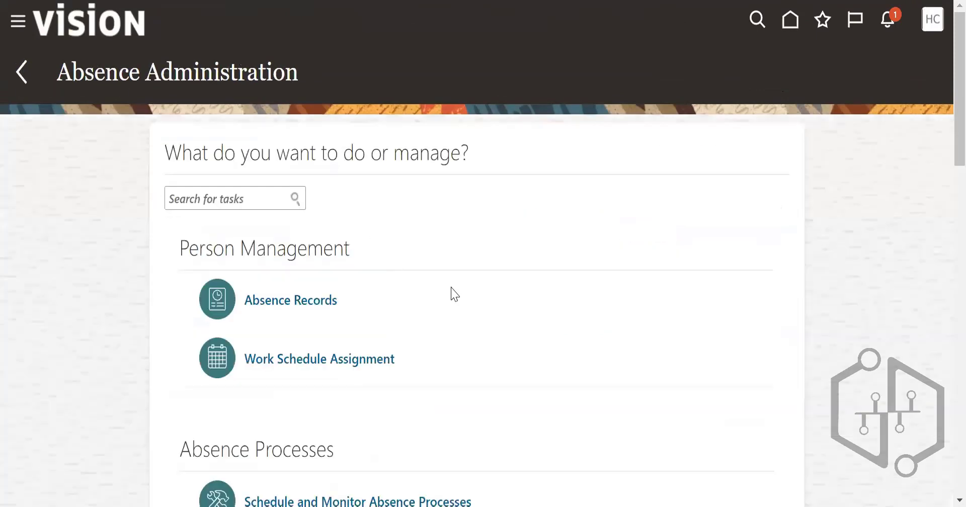
Step: Open Absence Plans from the absence definitions and start creating a new plan
scroll(453, 291, "down", 6)
scroll(482, 286, "down", 3)
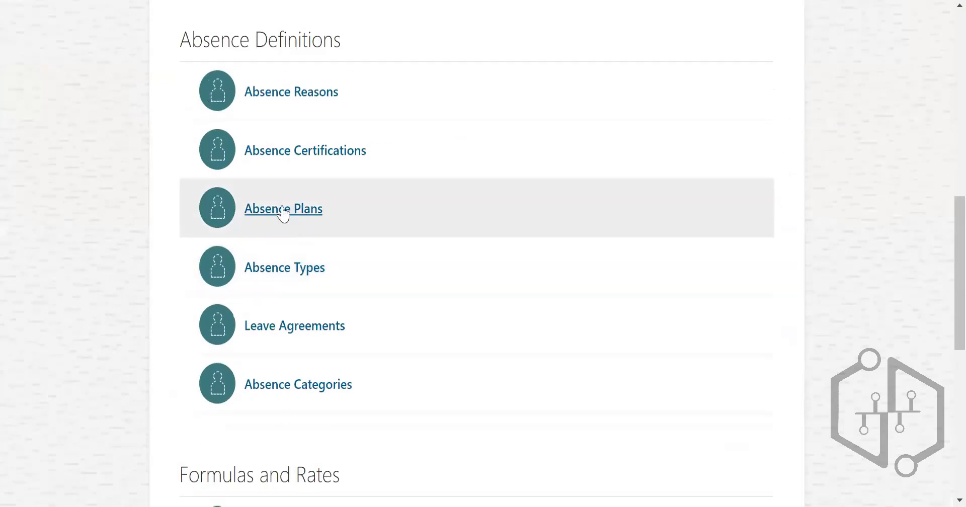
left_click(282, 210)
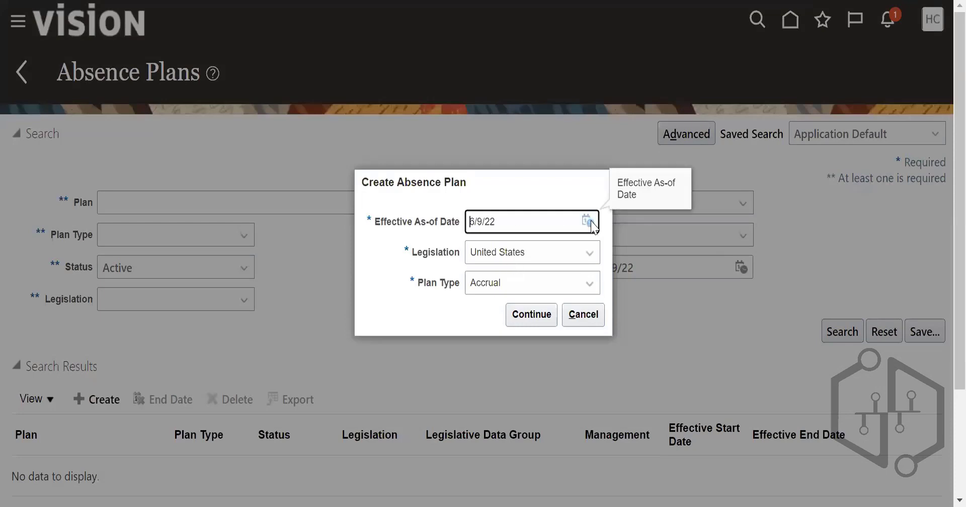
Step: Set the new plan's Effective As-of Date to 6/1/22, keep the Accrual plan type, and continue to its details
left_click(587, 221)
left_click(685, 301)
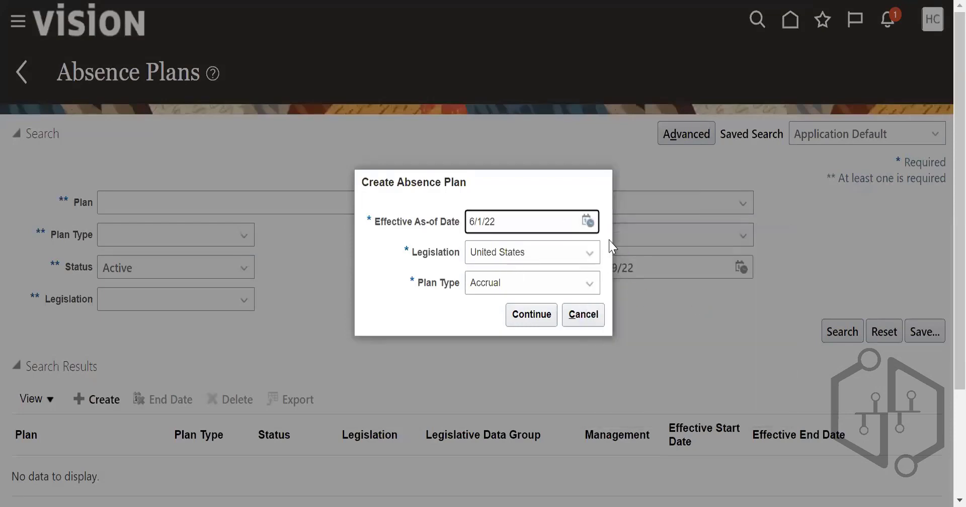
left_click(505, 291)
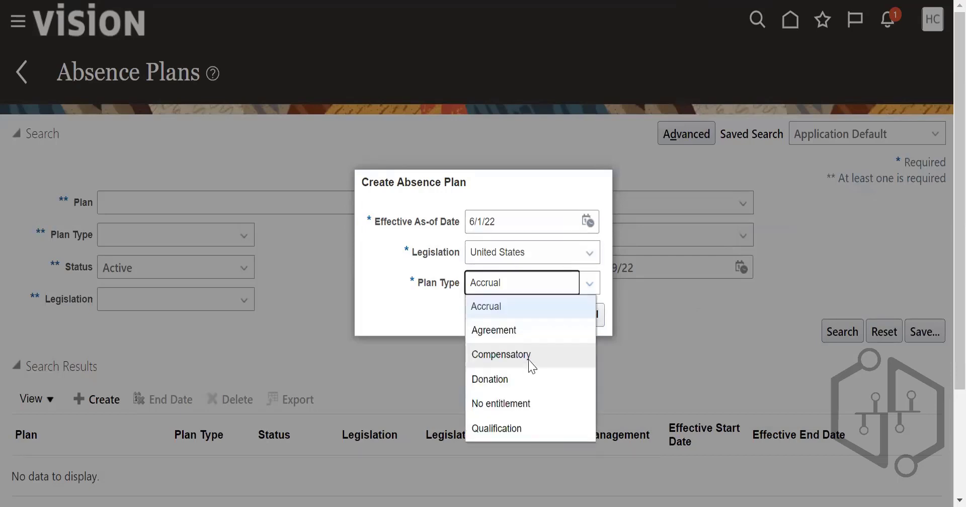
left_click(521, 316)
left_click(543, 320)
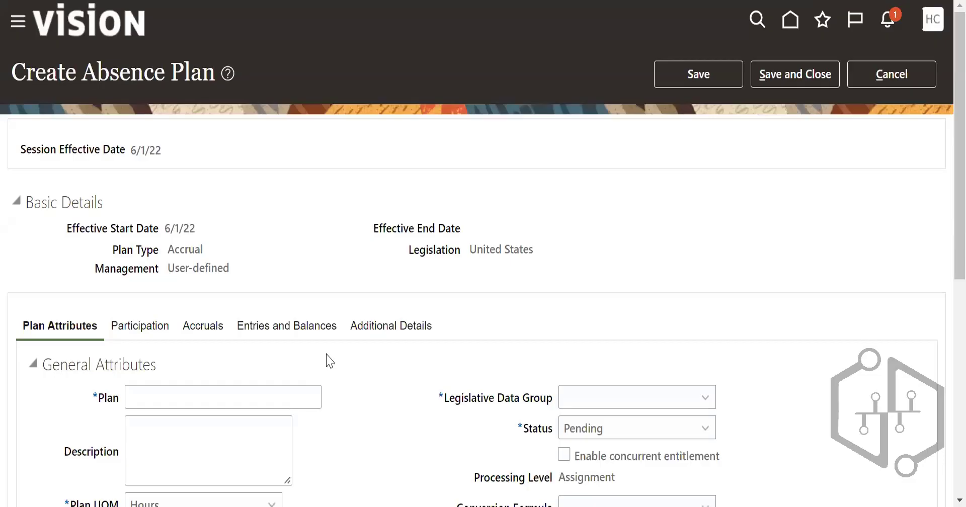
Step: Name the absence plan US_Absence Plans
scroll(329, 361, "down", 2)
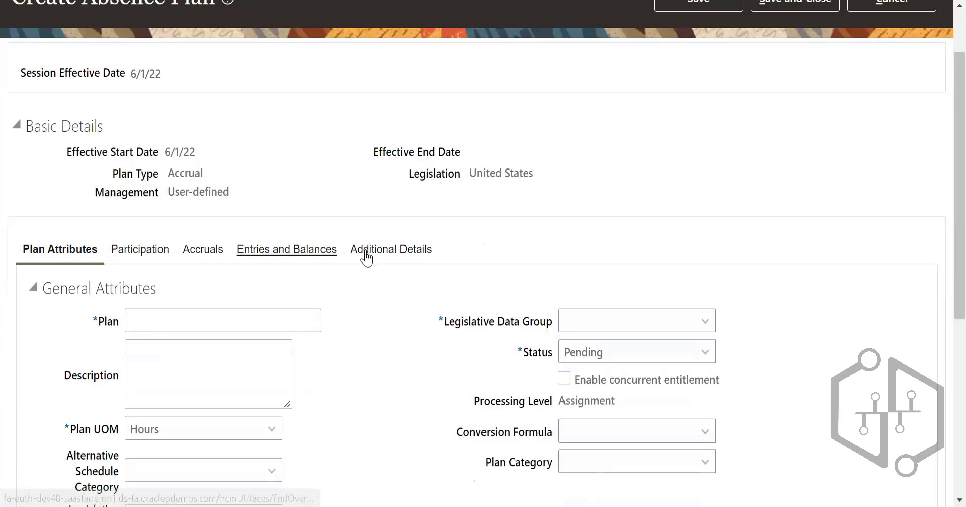
scroll(198, 237, "down", 2)
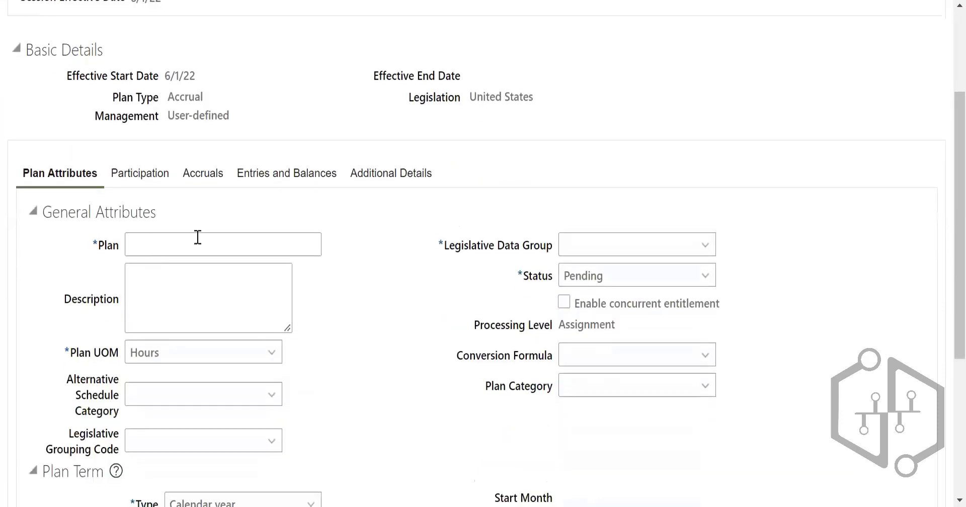
left_click(197, 237)
type("US ")
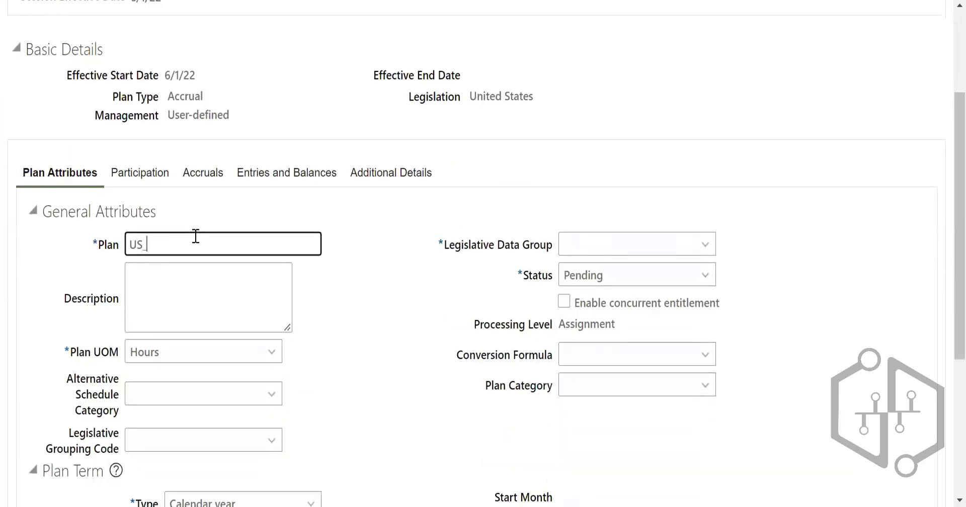
type("Absence")
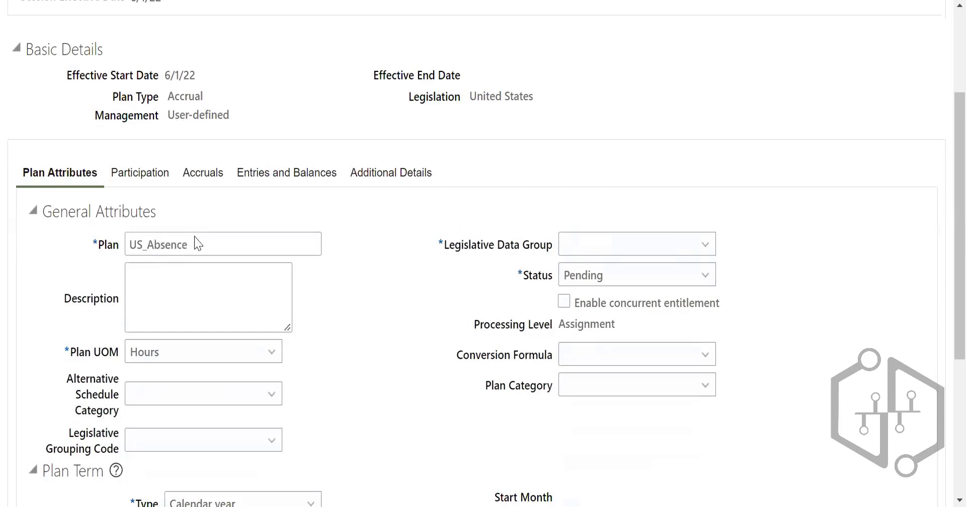
key("ctrl+p")
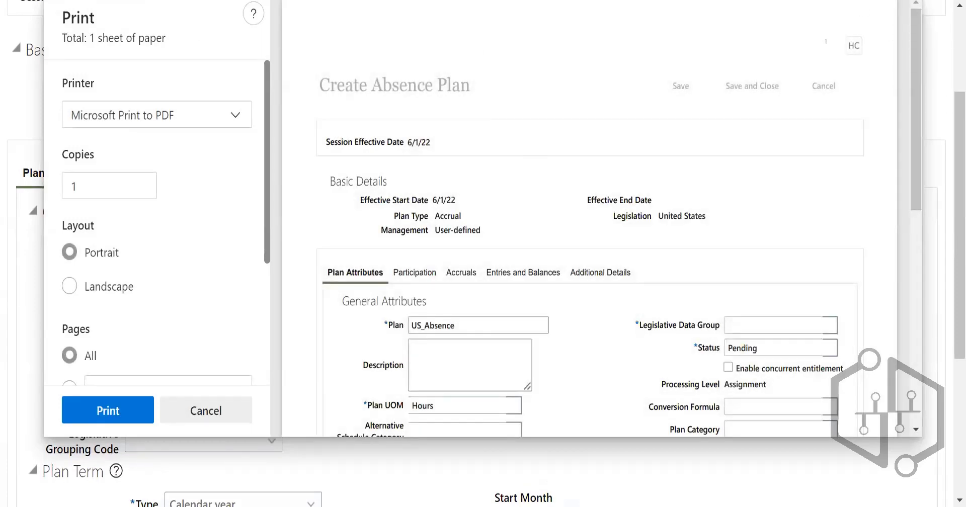
left_click(200, 411)
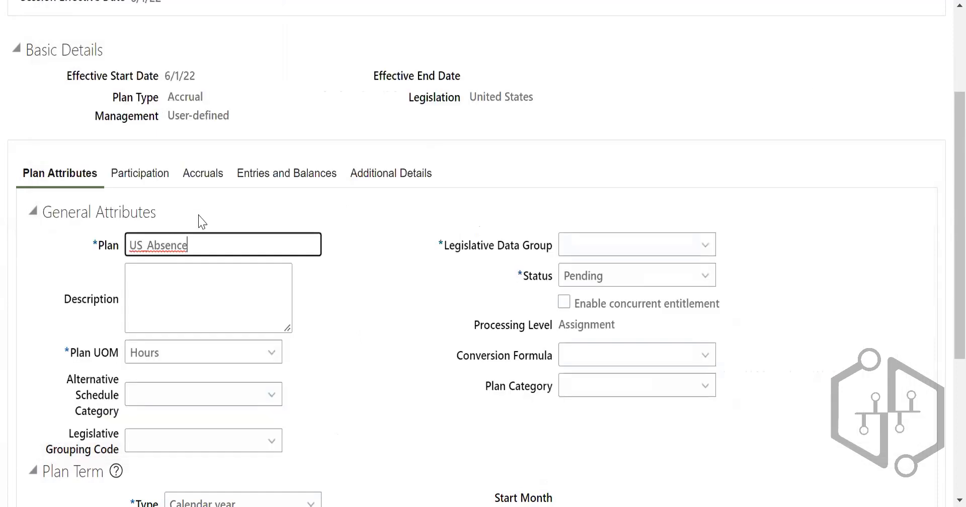
type("Plqan")
key("BackSpace")
key("BackSpace")
type("ans")
Step: Set the plan's unit of measure to Days
scroll(375, 378, "down", 2)
left_click(205, 276)
left_click(157, 323)
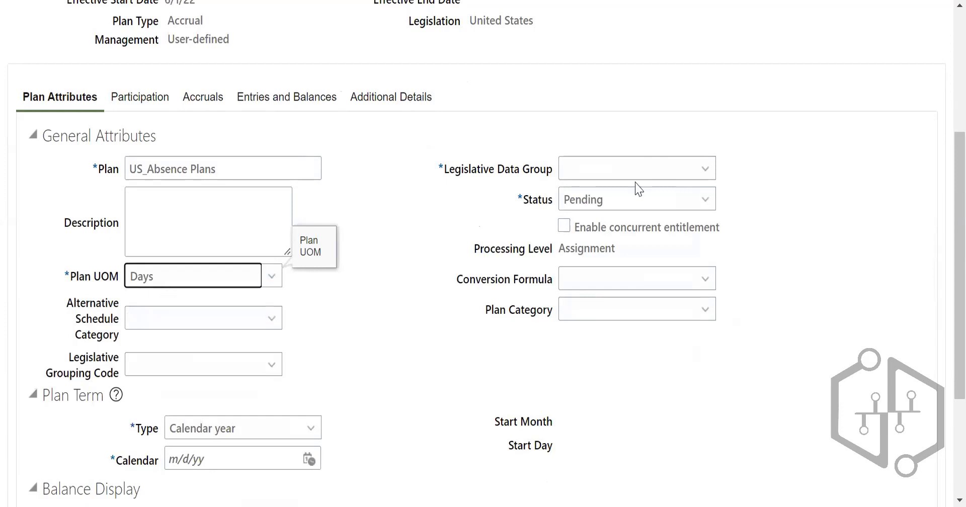
Step: Assign the plan to US Legislative Data Group and set its status to Active
left_click(630, 174)
left_click(625, 263)
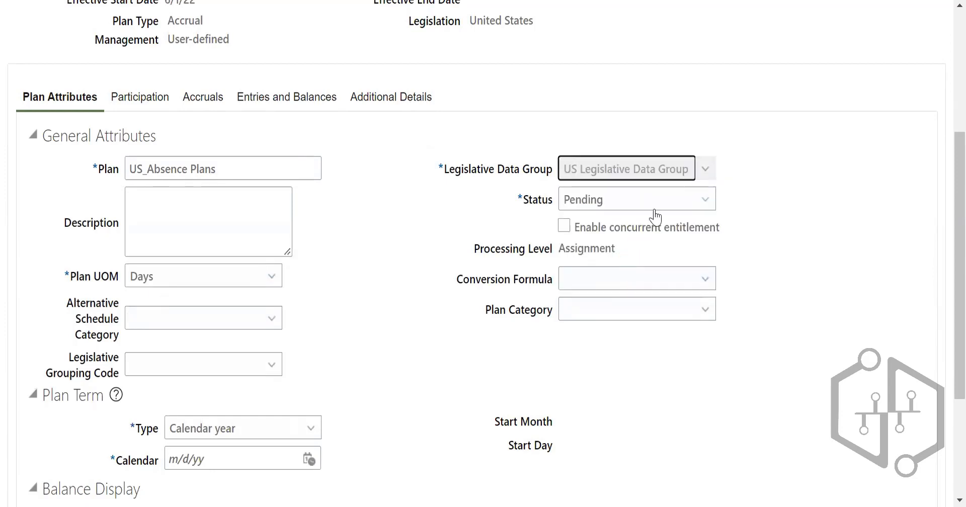
left_click(650, 206)
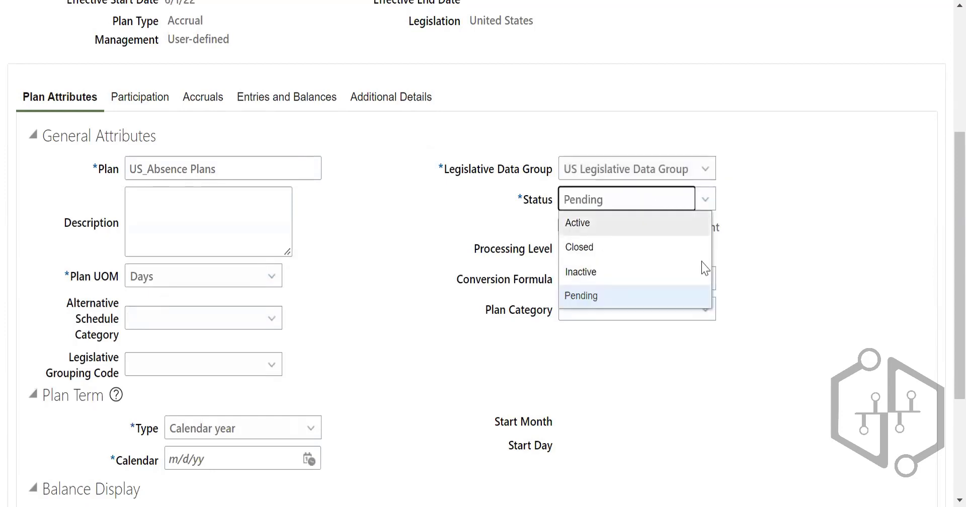
left_click(628, 231)
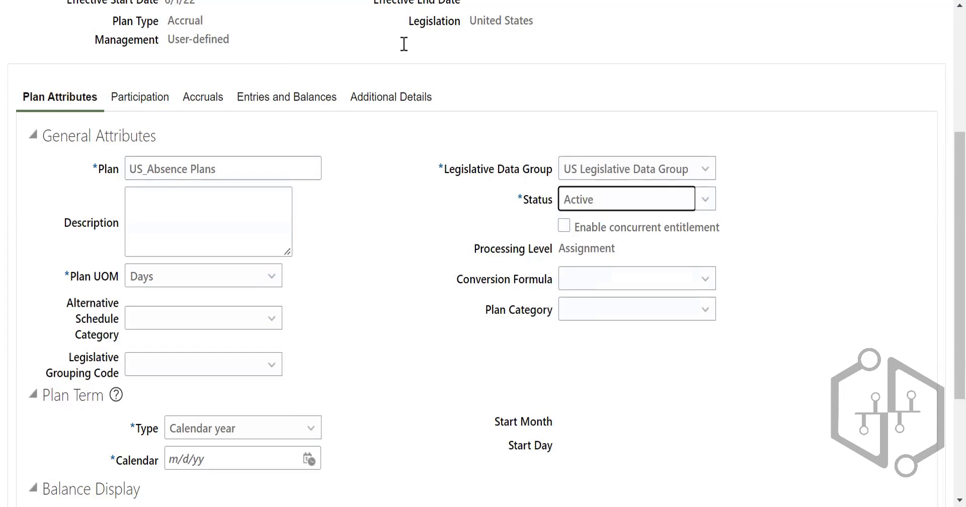
Step: Enable concurrent entitlement for the US_Absence Plans plan
scroll(349, 218, "up", 5)
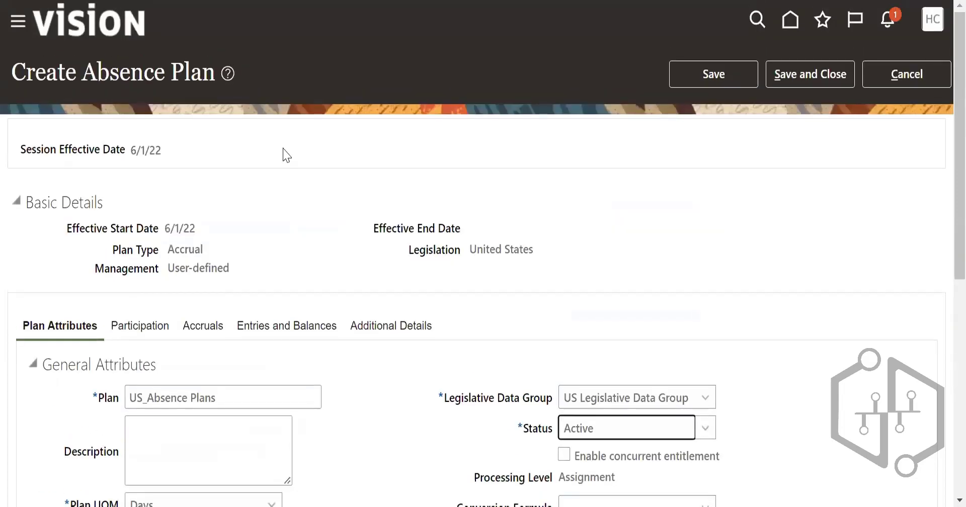
scroll(352, 226, "down", 8)
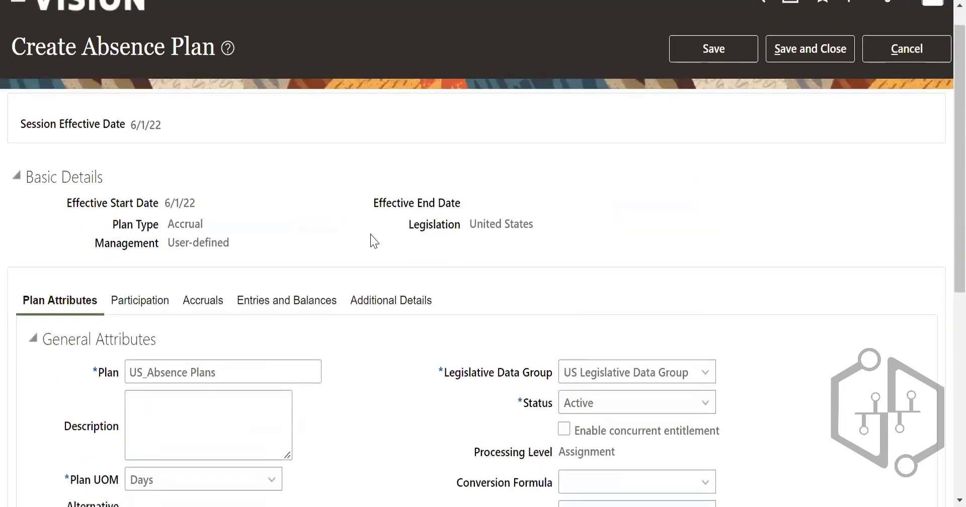
scroll(596, 209, "up", 3)
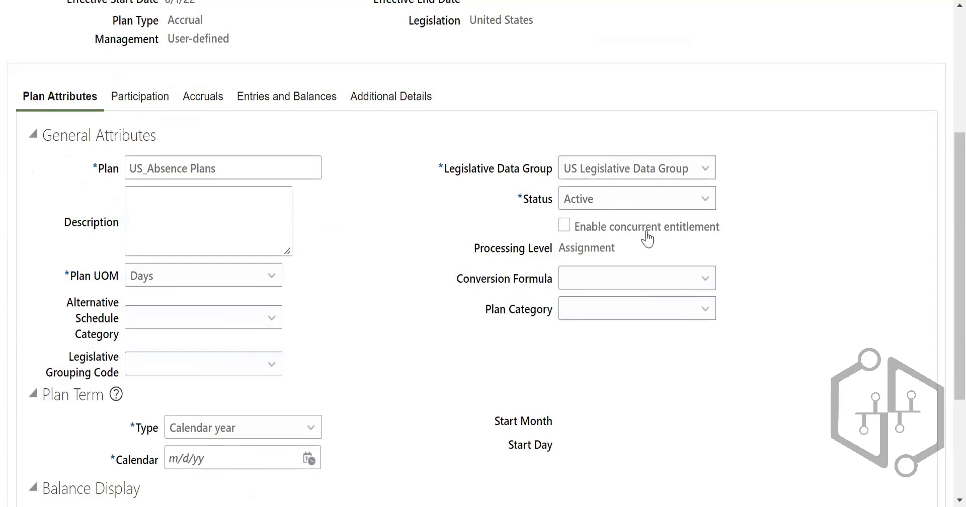
left_click(563, 225)
left_click(165, 283)
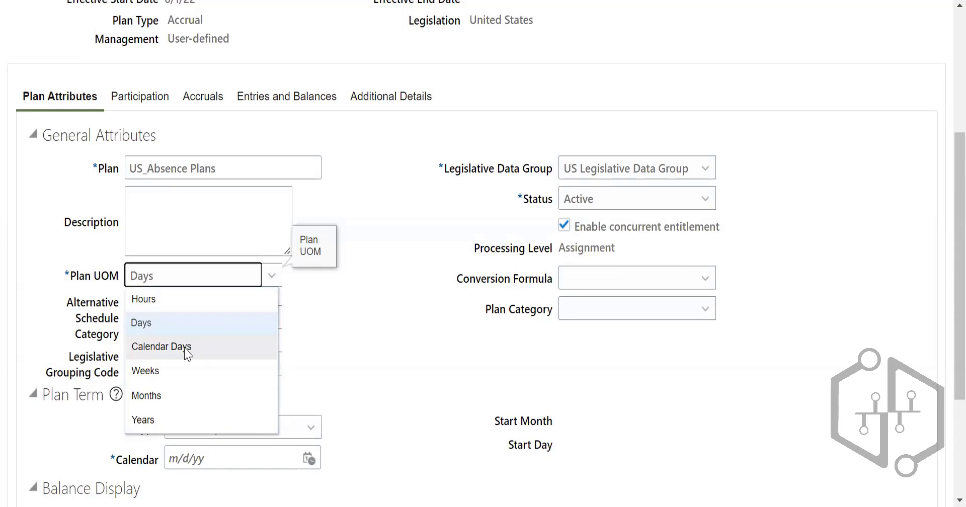
left_click(321, 312)
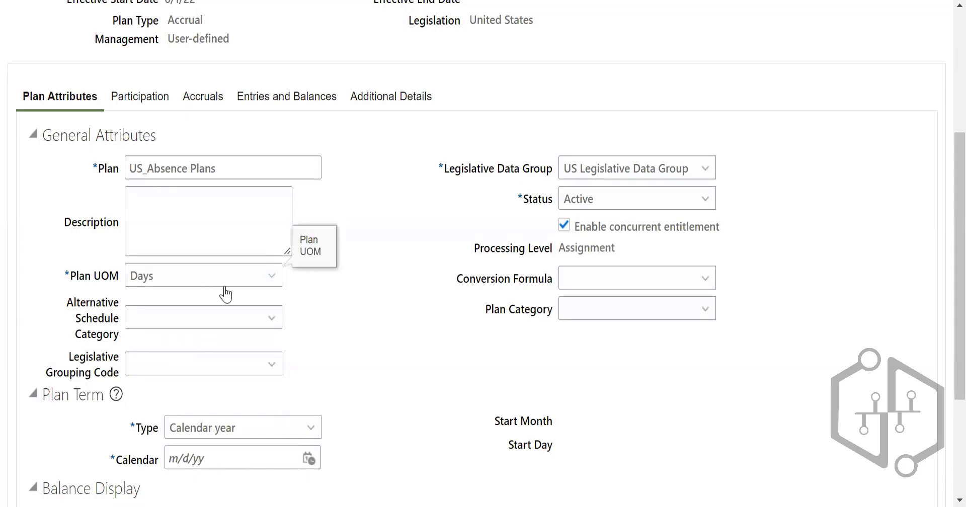
scroll(224, 291, "down", 1)
left_click(245, 274)
left_click(224, 241)
left_click(429, 282)
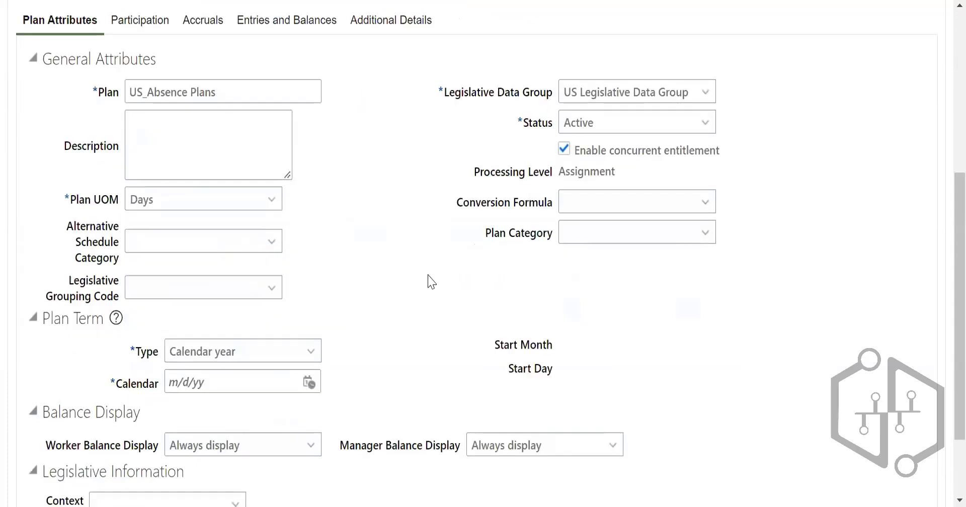
Step: Keep the plan term type as Calendar year and set its calendar date to 1/1/22
scroll(440, 282, "down", 2)
left_click(280, 254)
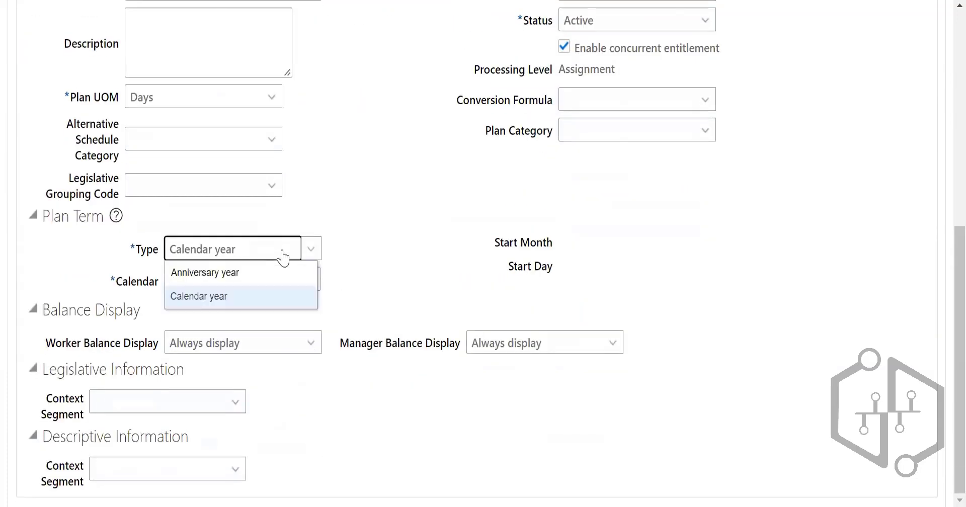
left_click(431, 243)
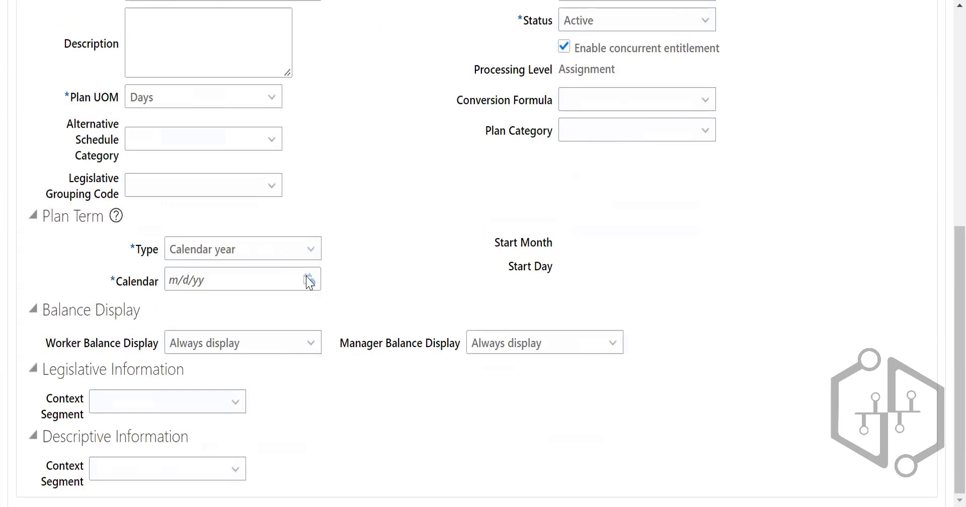
left_click(308, 280)
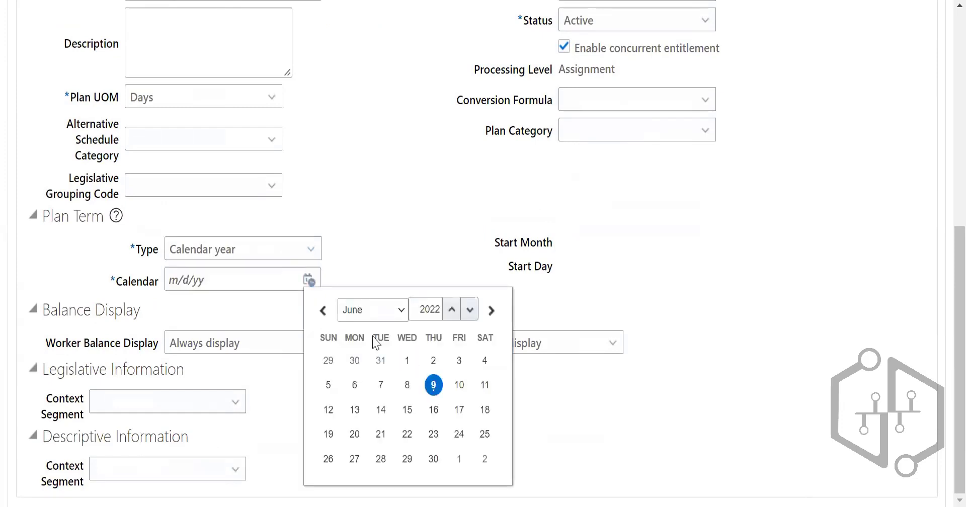
left_click(474, 111)
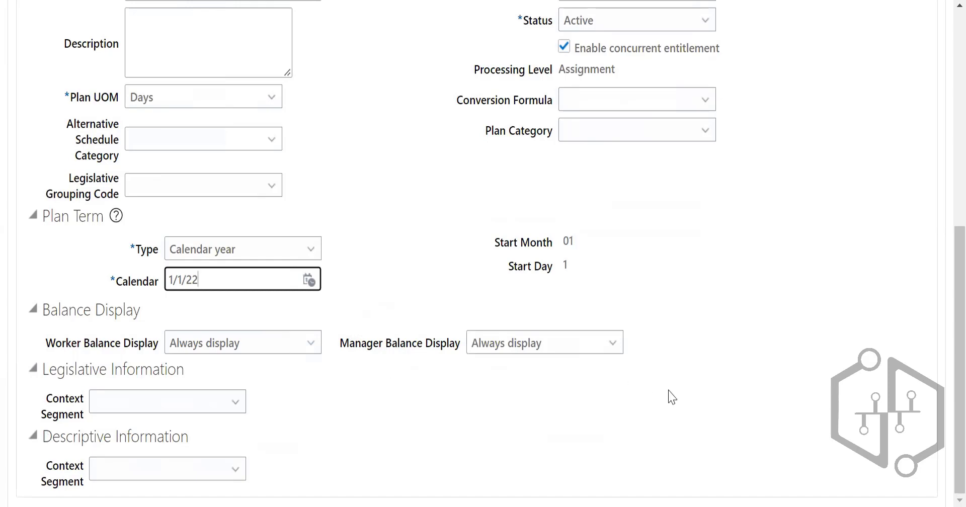
Step: Open the absence plan's Participation settings at the enrollment rules
scroll(722, 400, "up", 6)
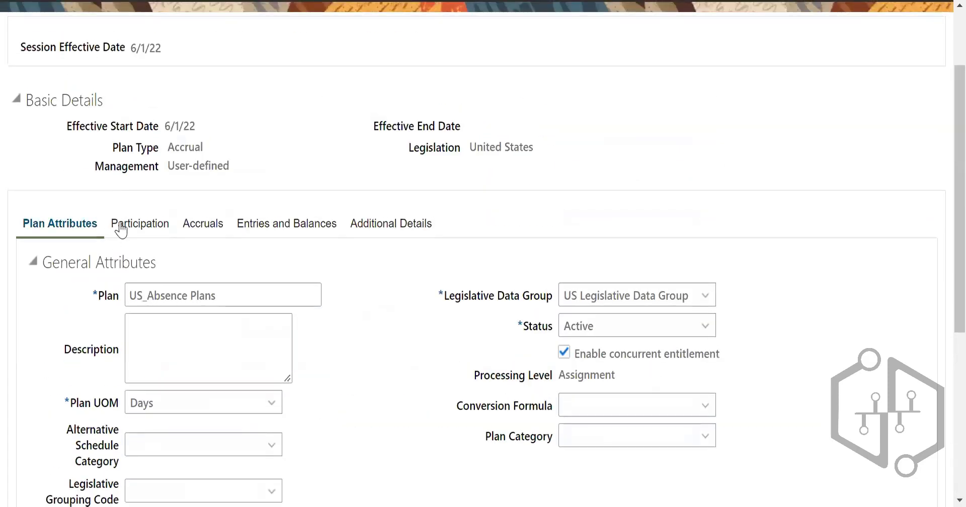
left_click(122, 224)
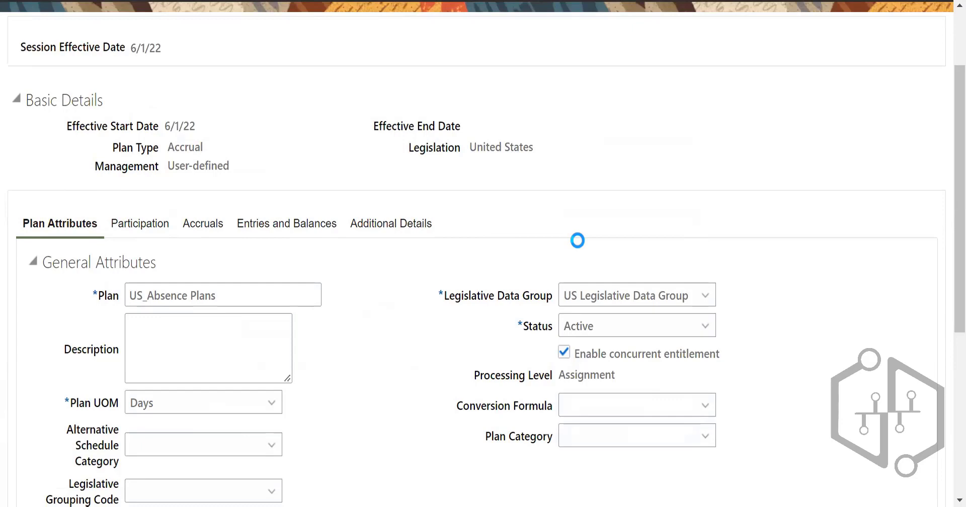
scroll(577, 240, "down", 2)
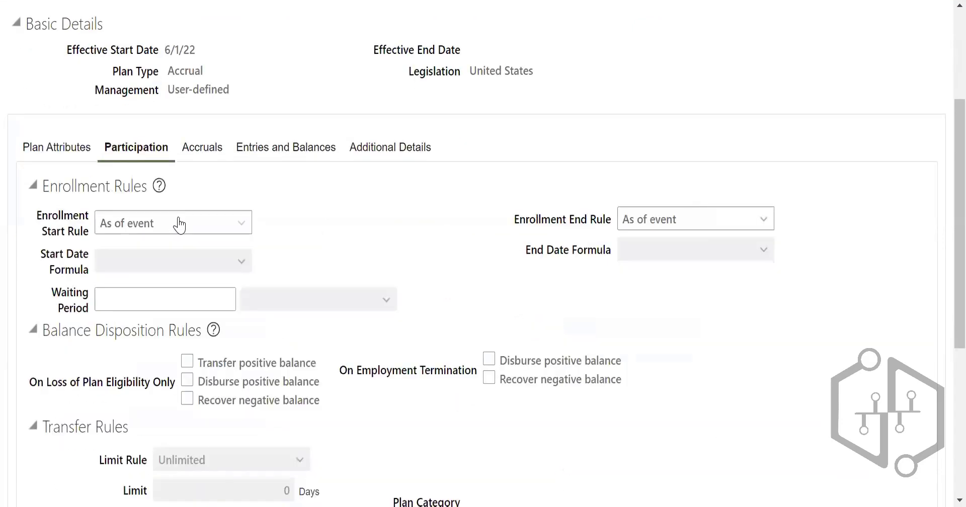
left_click(170, 297)
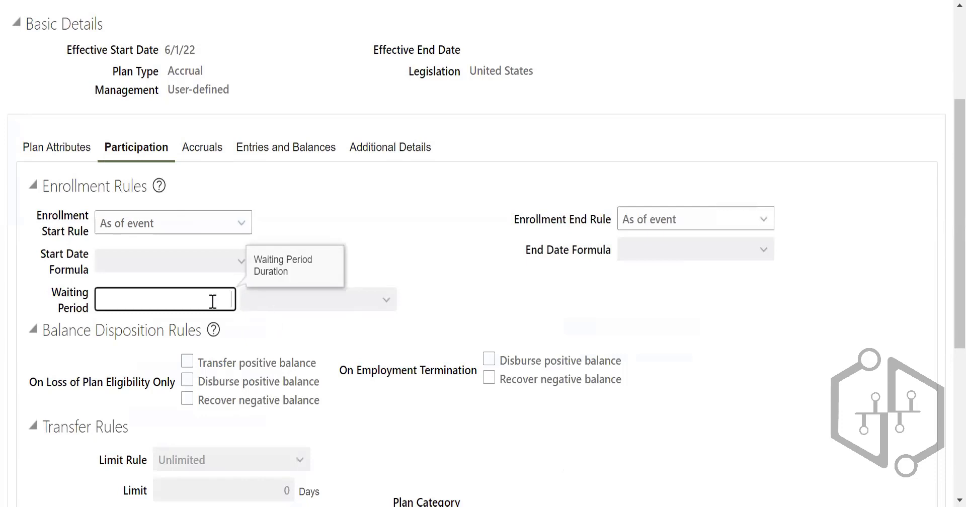
type("3")
key("BackSpace")
scroll(312, 231, "up", 3)
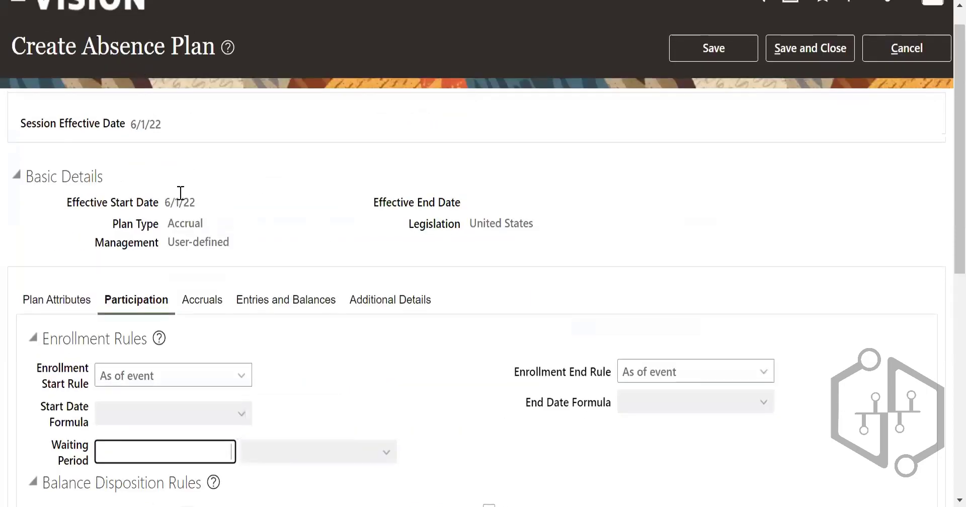
left_click_drag(167, 223, 203, 228)
left_click(362, 345)
scroll(362, 345, "down", 5)
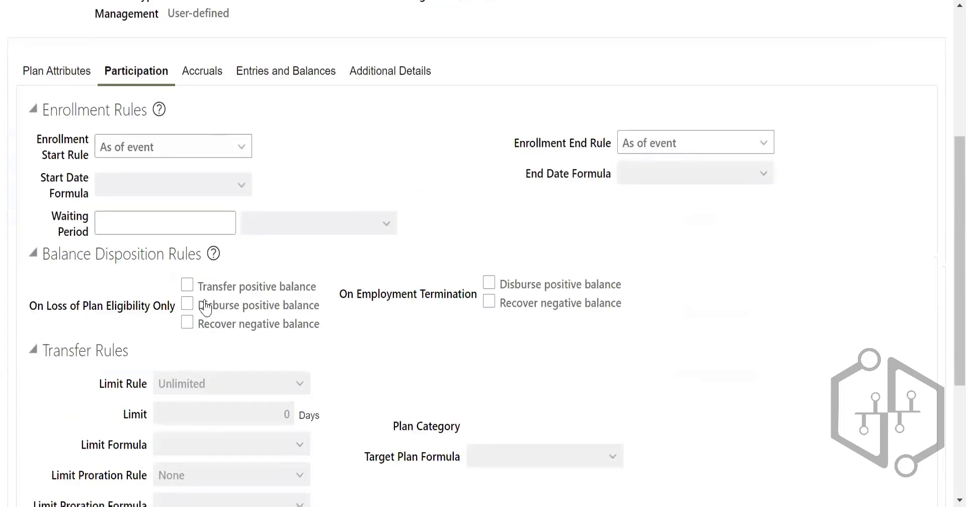
Step: Set the enrollment waiting period to 5 calendar days
left_click(197, 220)
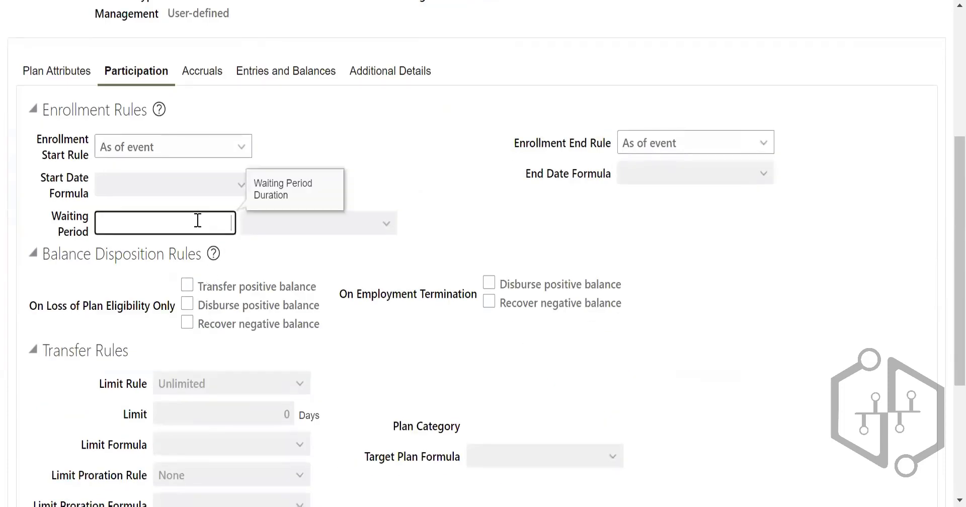
type("5")
left_click(510, 220)
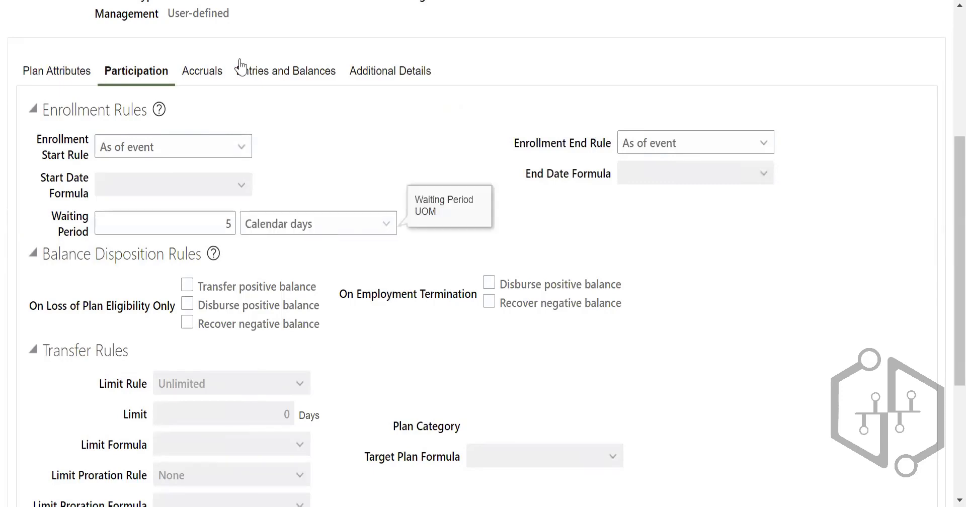
Step: Enable transferring and disbursing the positive balance on loss of plan eligibility
scroll(251, 114, "down", 3)
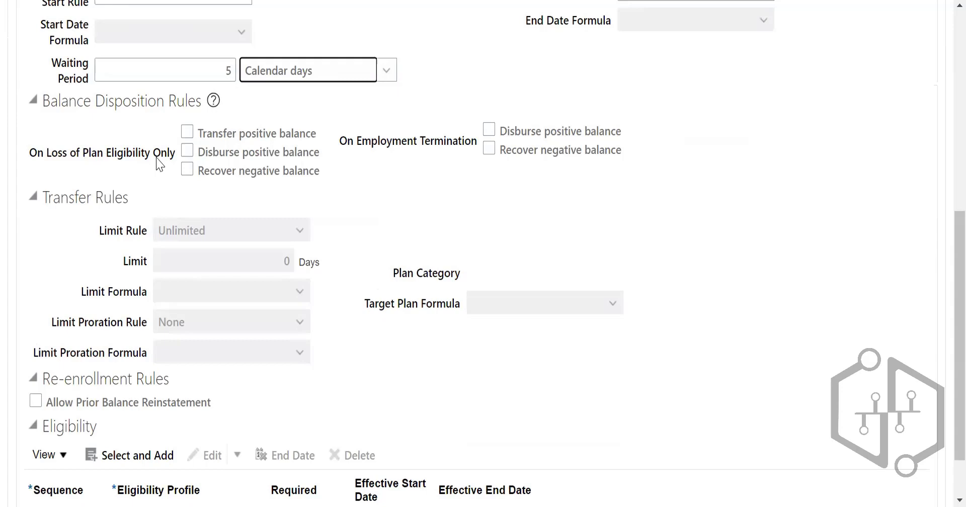
left_click(187, 131)
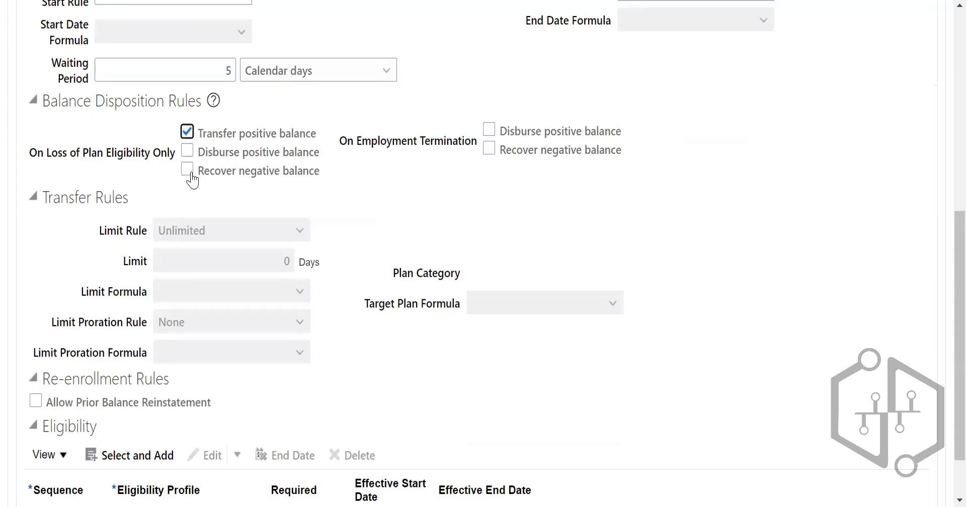
left_click(187, 151)
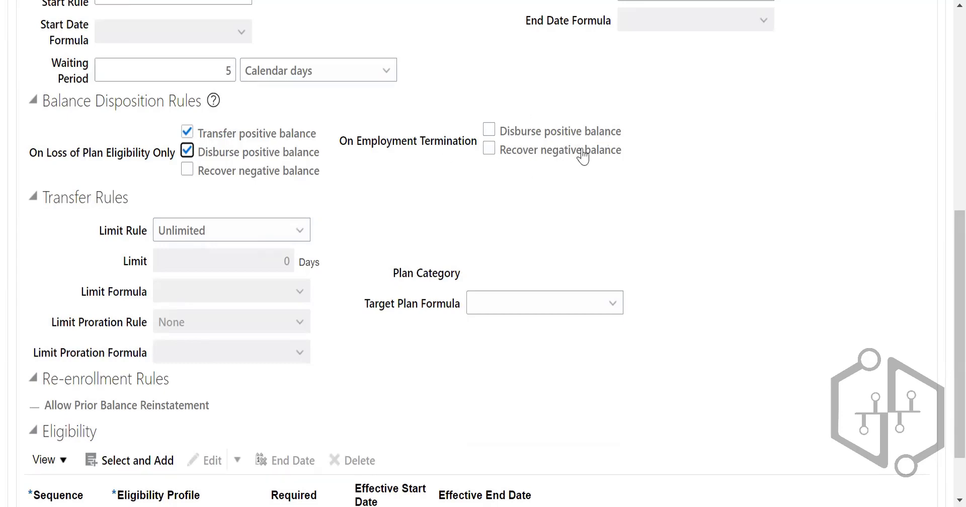
Step: Enable disbursing the positive balance and recovering the negative balance on employment termination
left_click(489, 129)
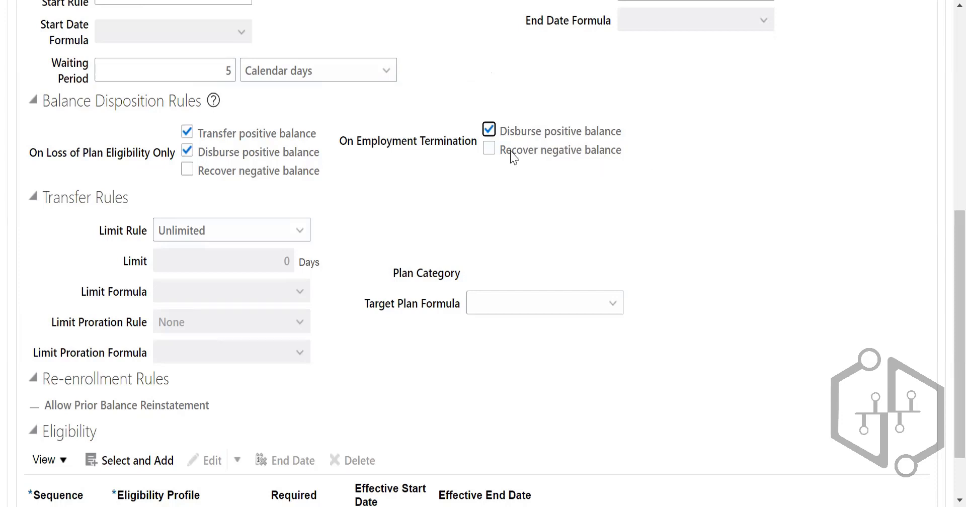
left_click(488, 150)
left_click(490, 147)
left_click(489, 148)
Step: Set the transfer limit rule to Limited by flat amount and leave the target plan formula blank
left_click(182, 233)
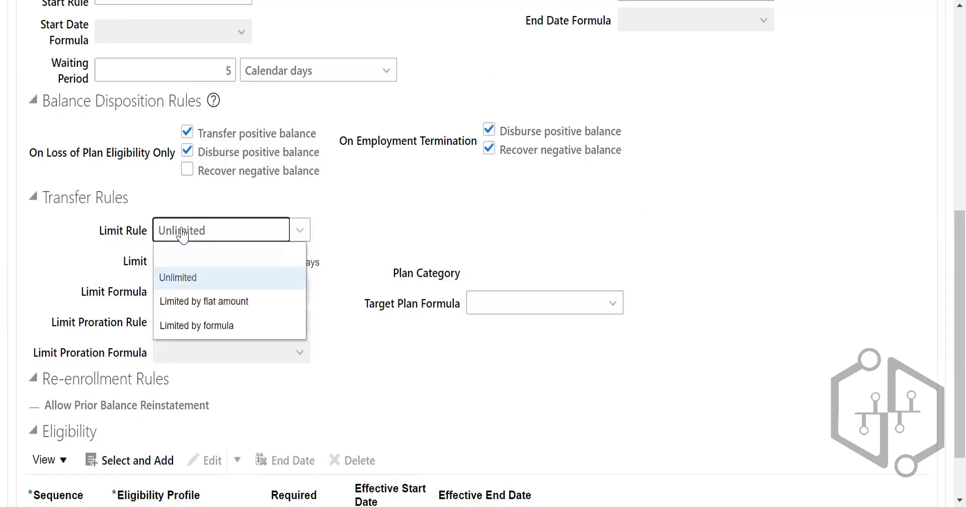
left_click(227, 302)
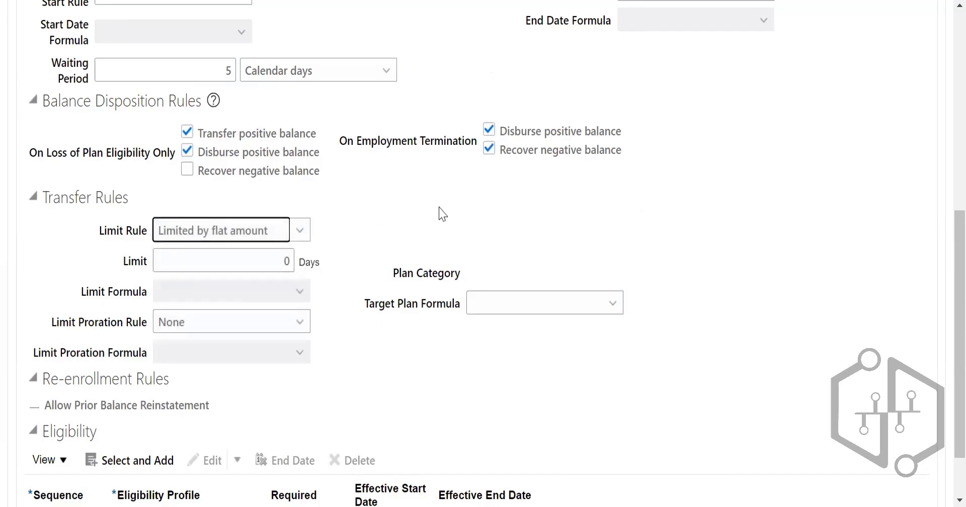
left_click(513, 308)
left_click(648, 280)
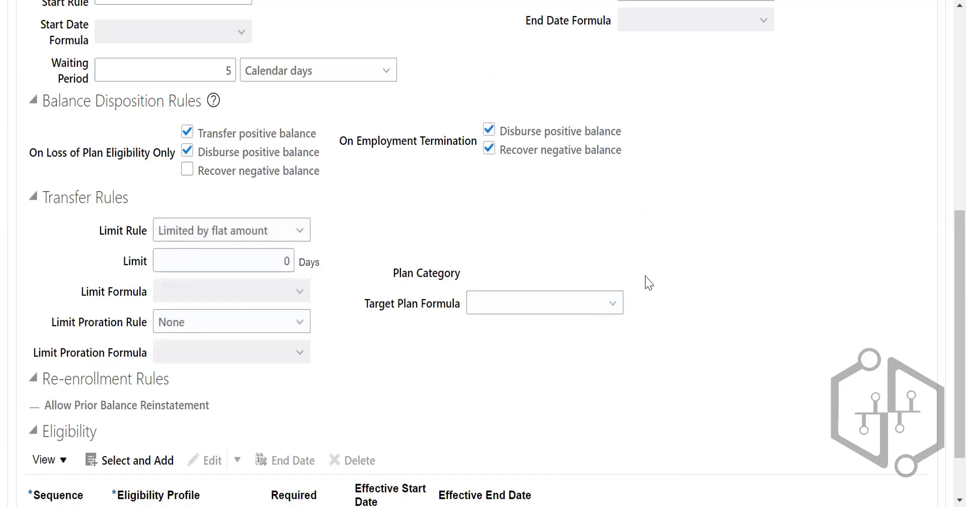
Step: Review the enrollment start and end rules together with the plan's effective start date
scroll(648, 280, "down", 2)
scroll(402, 281, "up", 3)
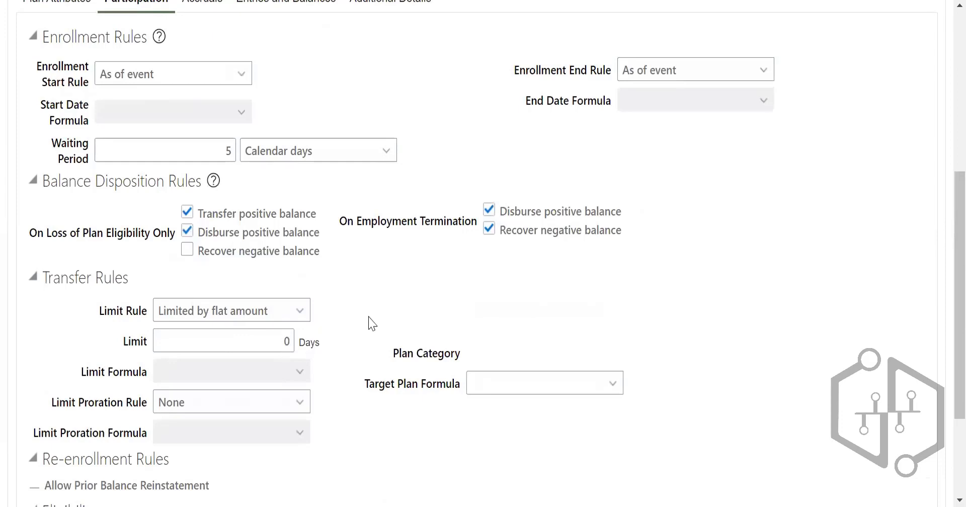
left_click(143, 83)
scroll(297, 79, "up", 2)
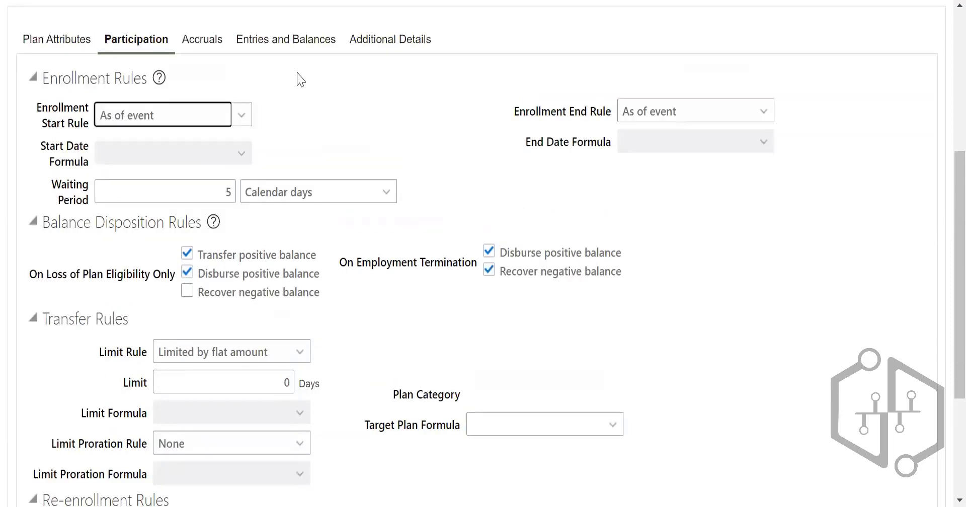
scroll(302, 126, "up", 2)
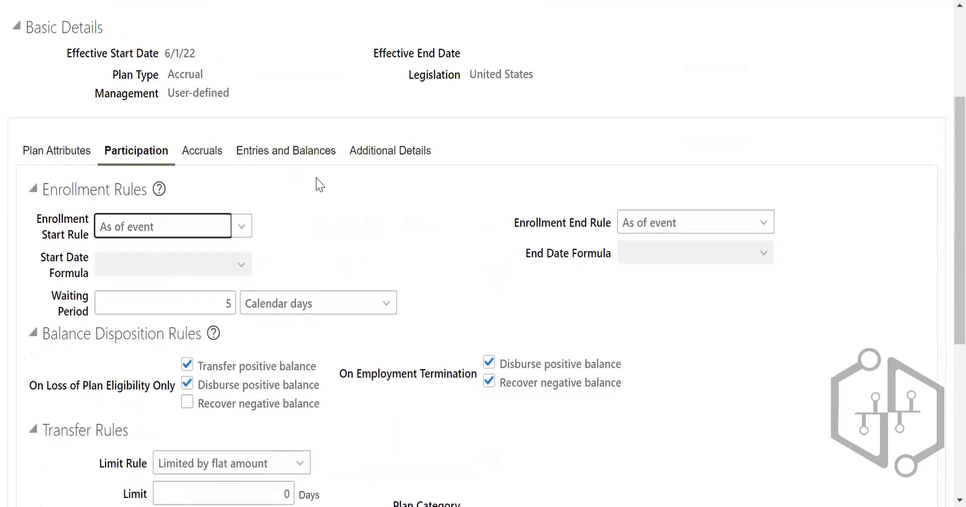
left_click(165, 55)
left_click_drag(166, 54, 197, 57)
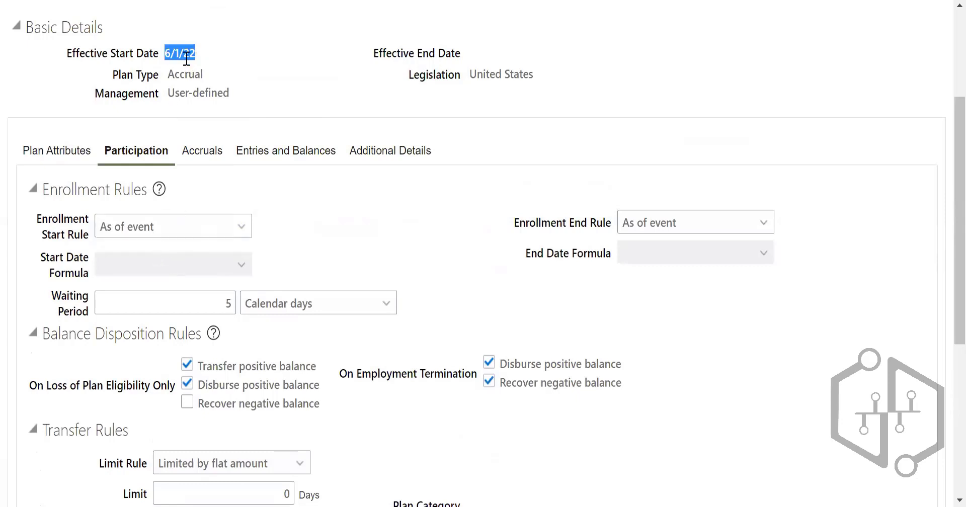
left_click(382, 227)
left_click(700, 222)
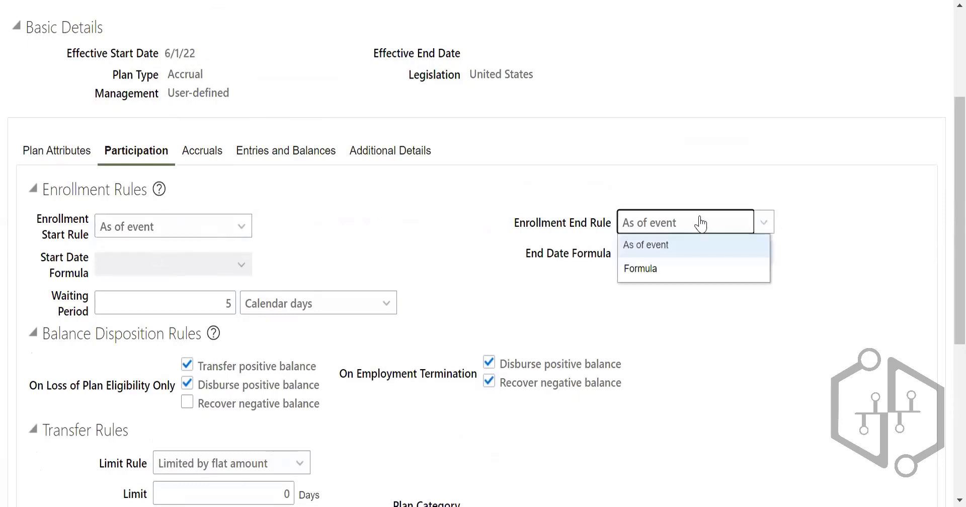
left_click(700, 223)
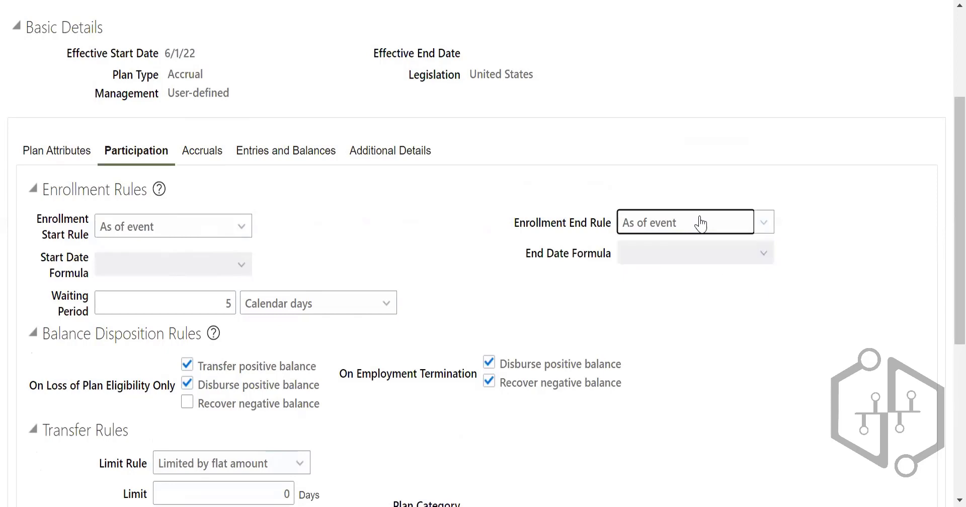
left_click(669, 328)
Step: Start adding an eligibility profile to the plan with sequence 10 and show the available profiles
scroll(668, 328, "down", 6)
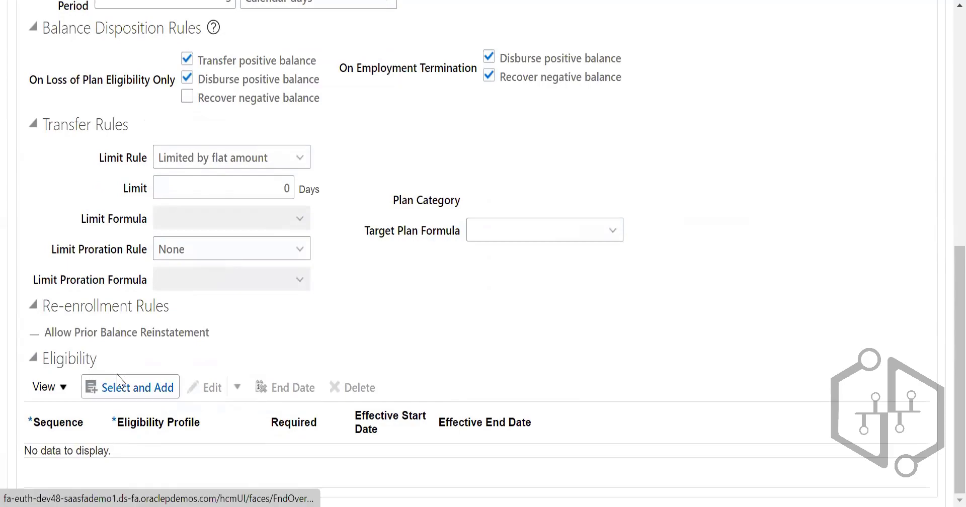
left_click(146, 387)
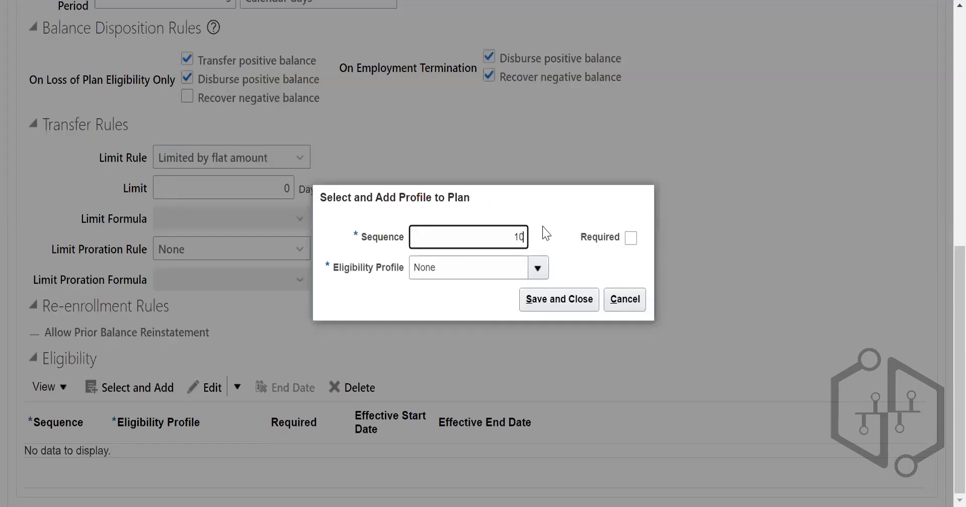
left_click(535, 272)
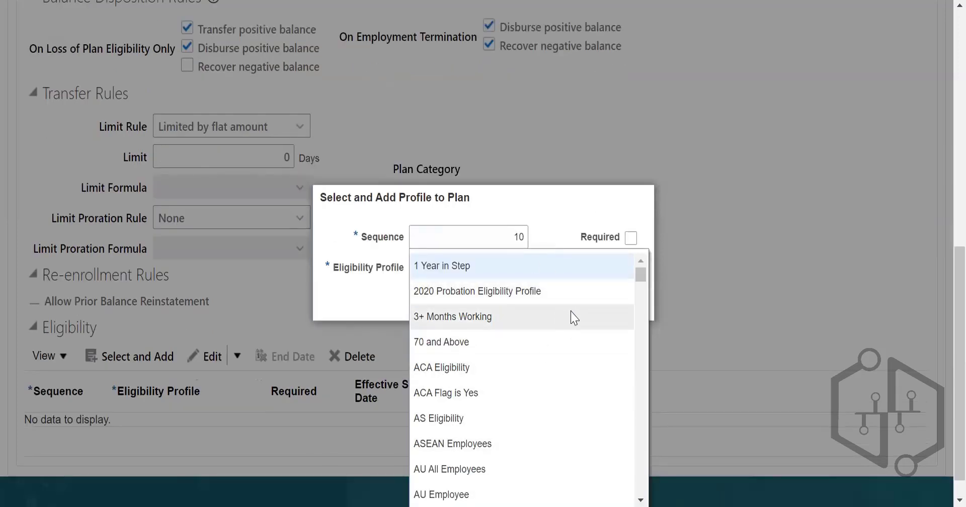
Step: Look through the available eligibility profiles for one suitable for the US absence plan
scroll(531, 392, "down", 4)
scroll(533, 392, "down", 5)
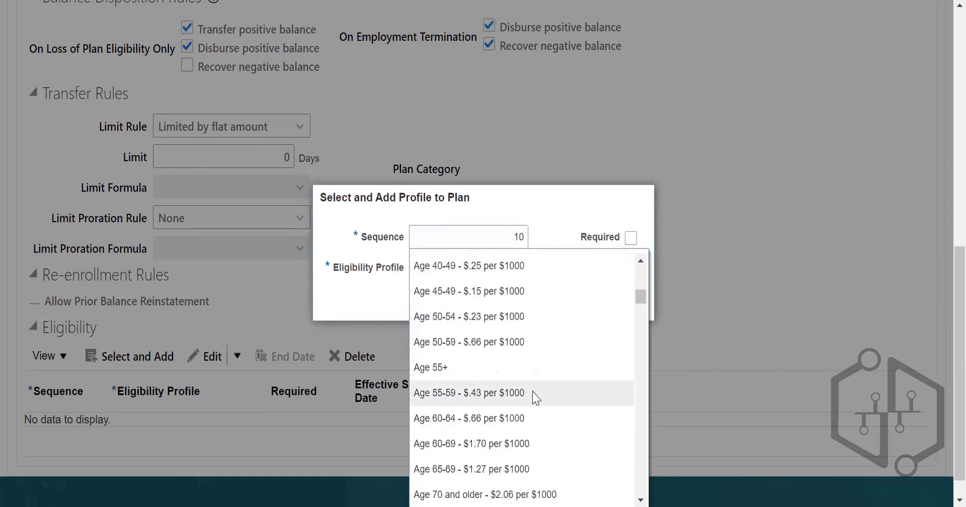
scroll(539, 384, "down", 2)
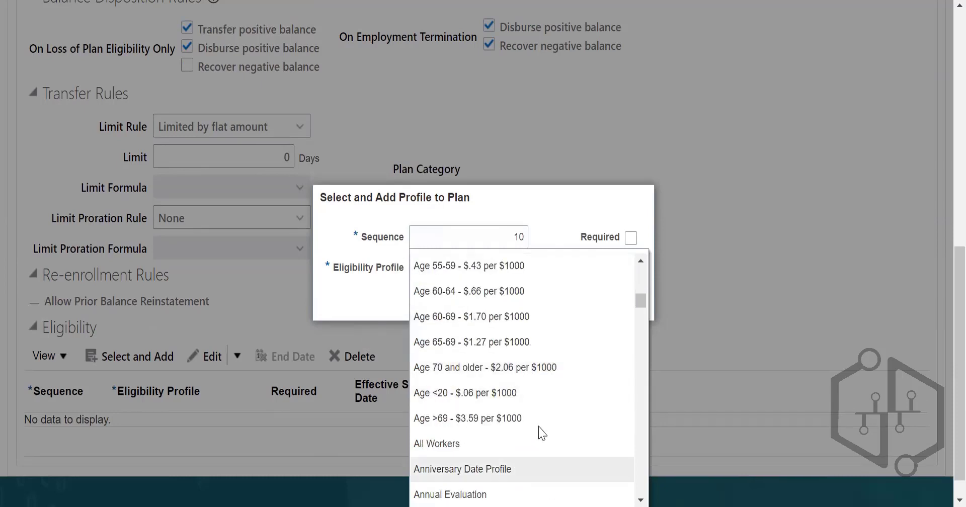
scroll(621, 291, "down", 3)
left_click_drag(641, 303, 646, 333)
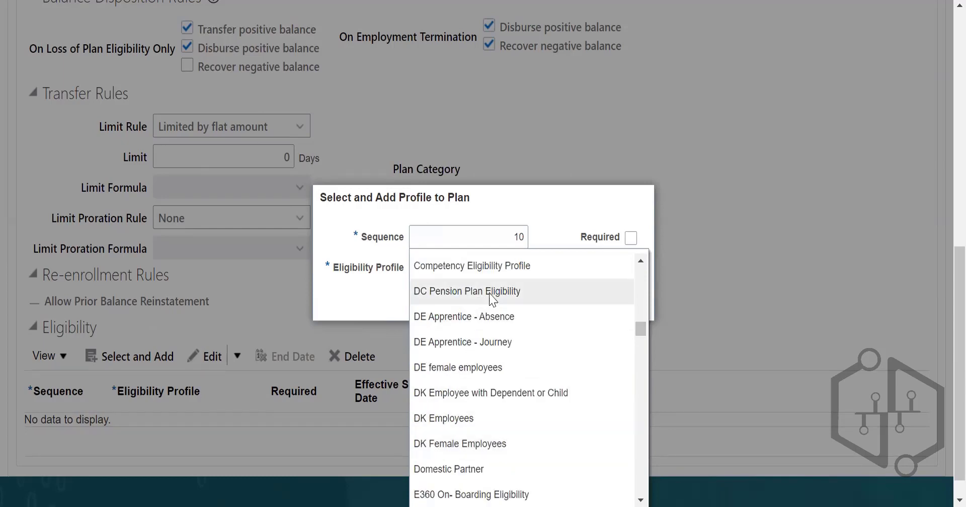
scroll(503, 415, "down", 5)
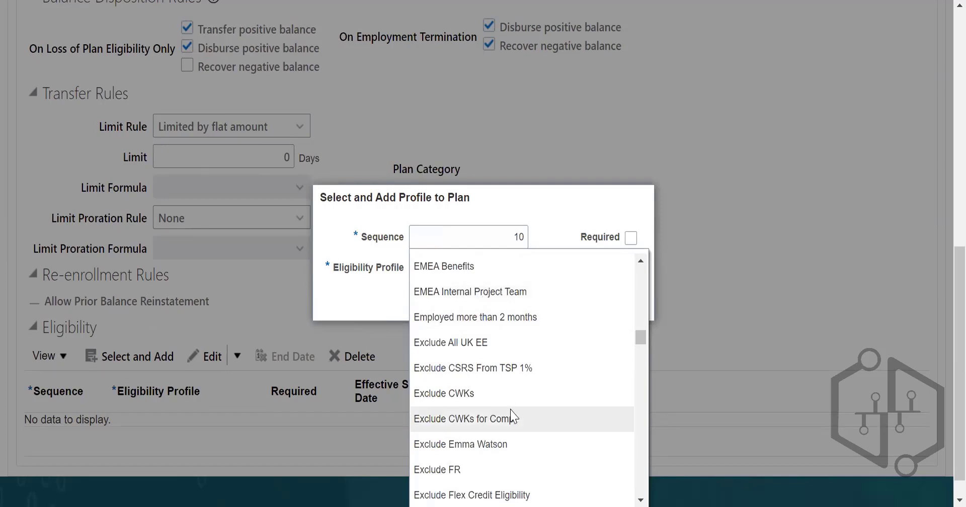
scroll(509, 415, "down", 3)
scroll(507, 405, "down", 5)
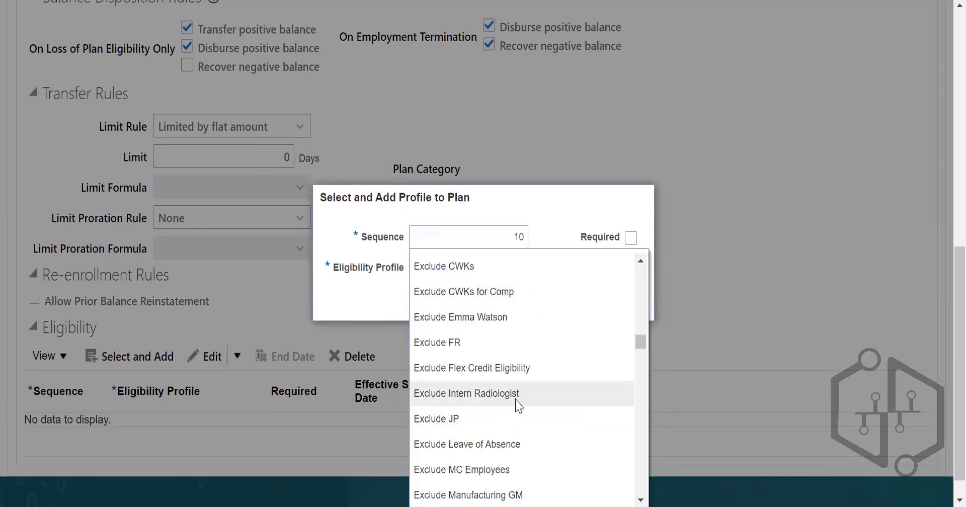
scroll(513, 397, "up", 10)
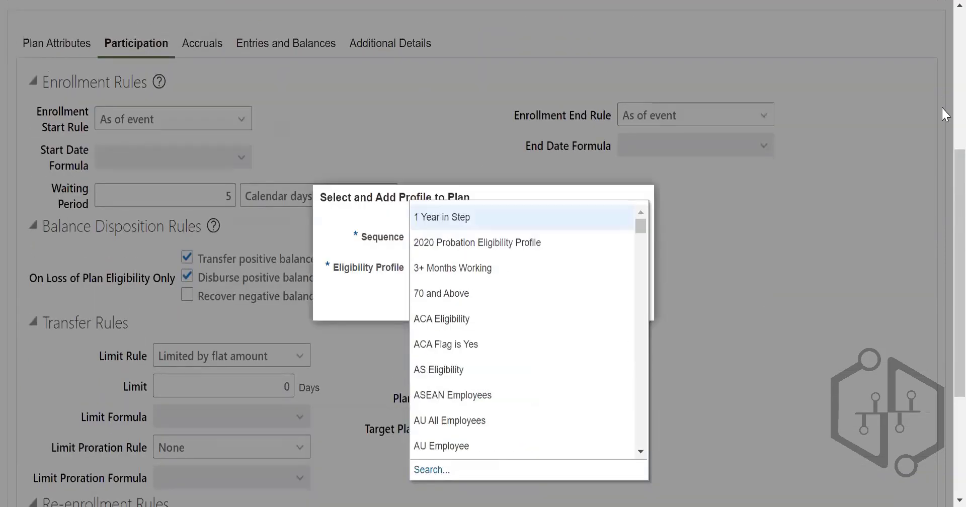
scroll(940, 187, "down", 2)
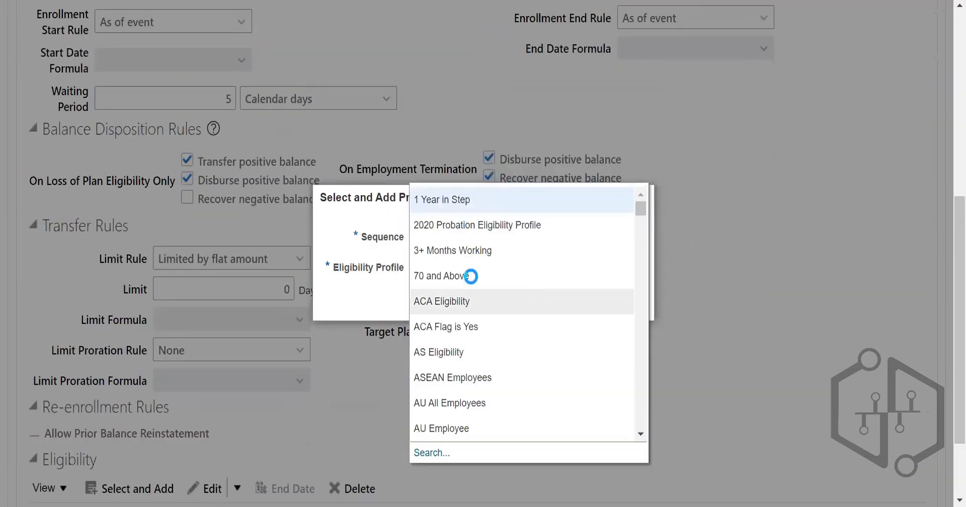
left_click_drag(643, 208, 643, 228)
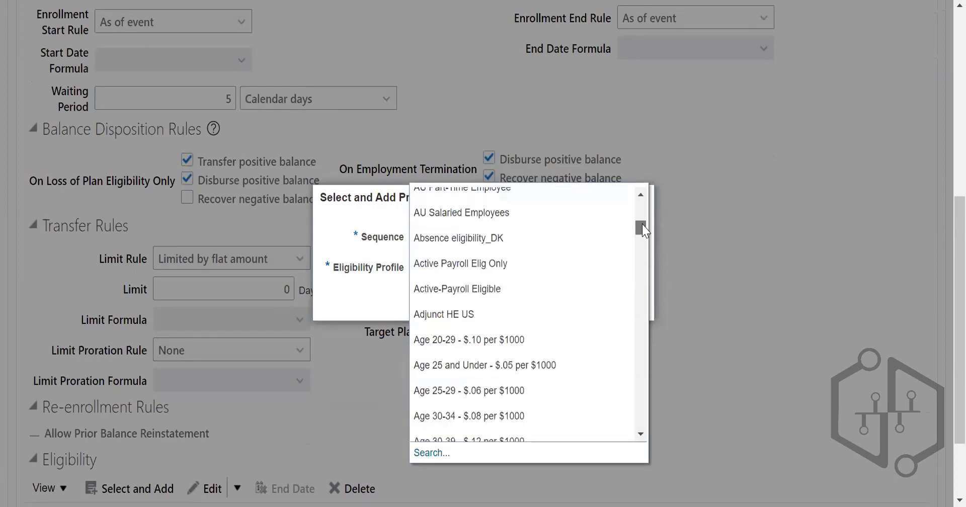
scroll(495, 295, "down", 5)
scroll(493, 296, "up", 3)
scroll(495, 297, "up", 5)
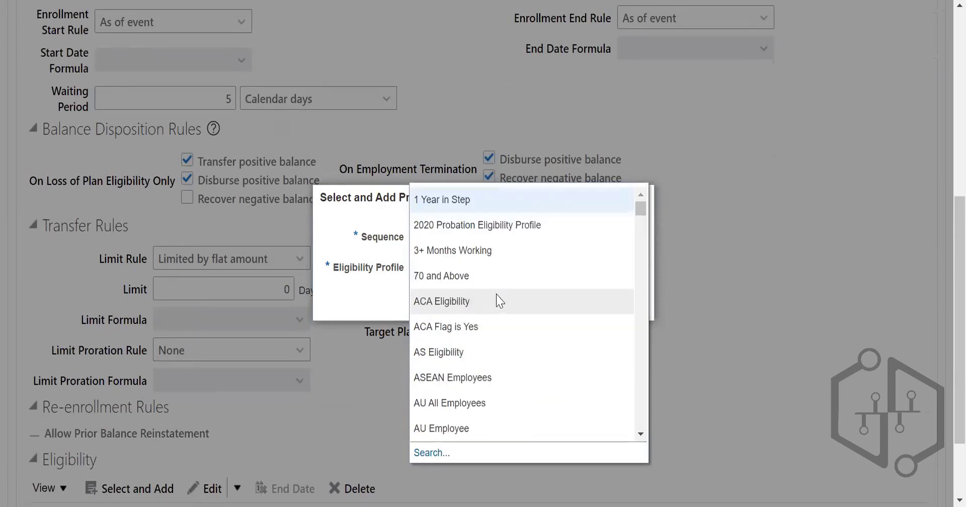
Step: Open the eligibility profile search and try searching for the name None with the status active
left_click(435, 321)
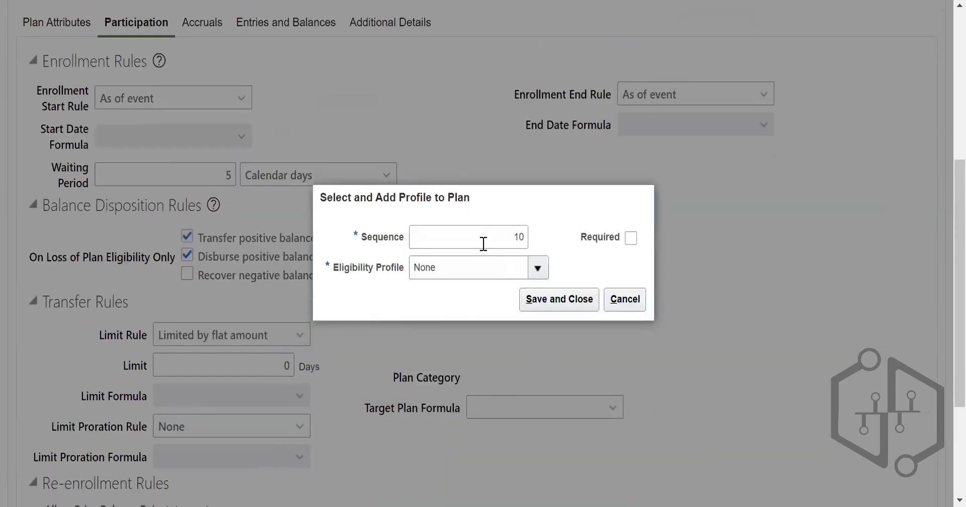
type("active")
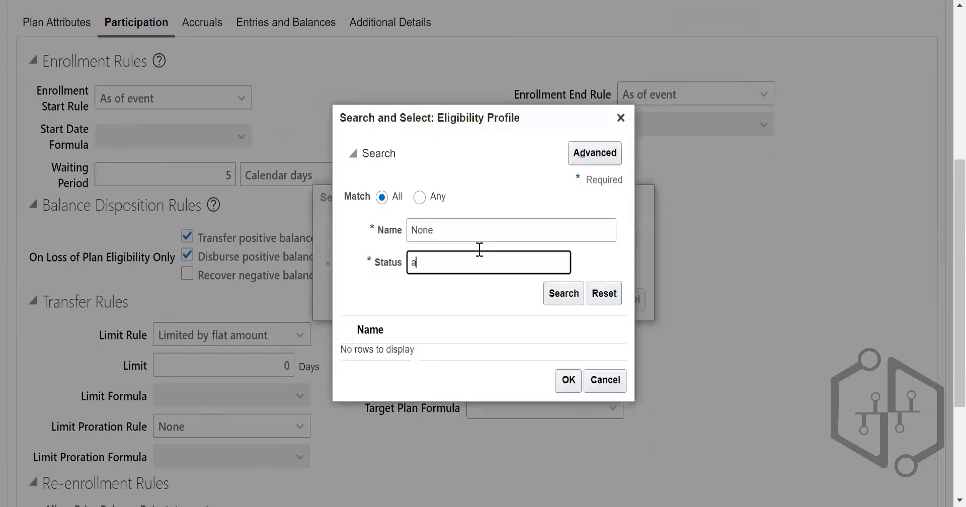
left_click(568, 294)
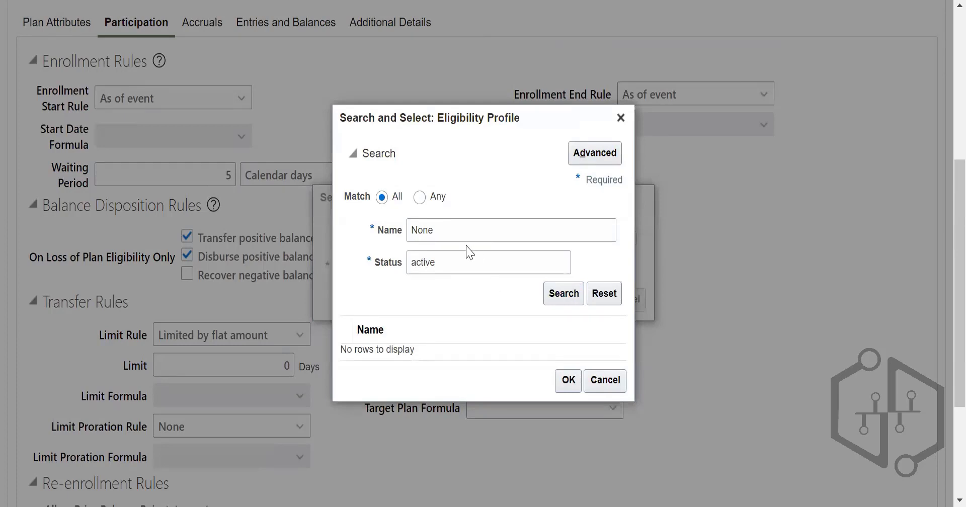
Step: Replace the profile name criterion with active, clear the status, and try the search again
left_click(460, 263)
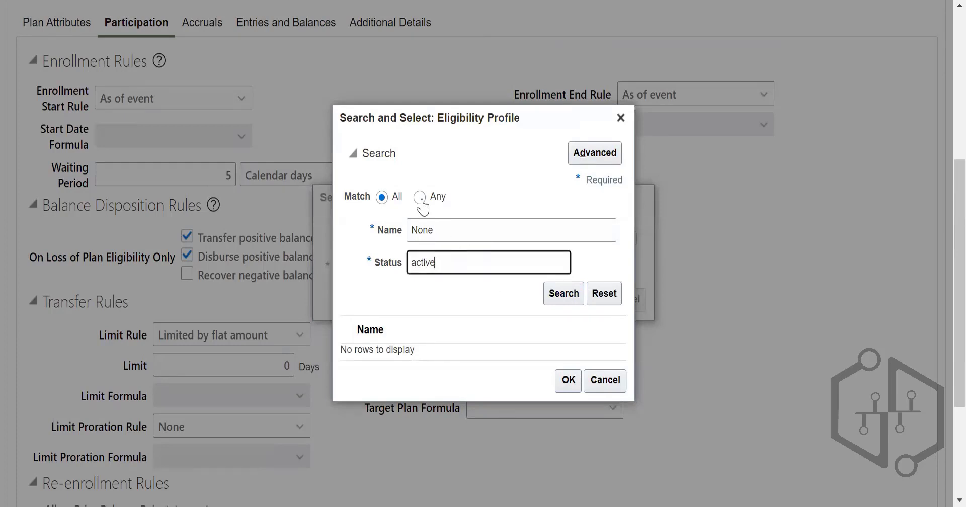
left_click(444, 220)
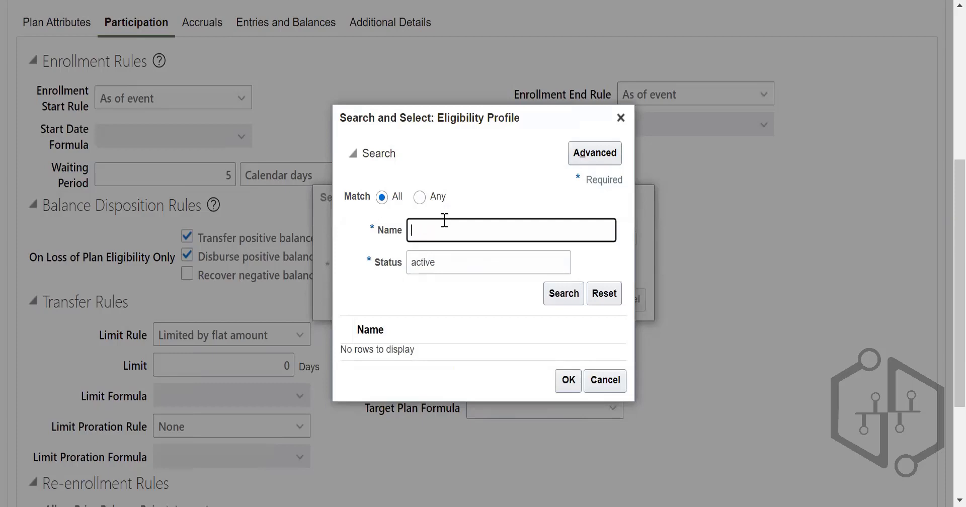
type("active")
left_click(475, 267)
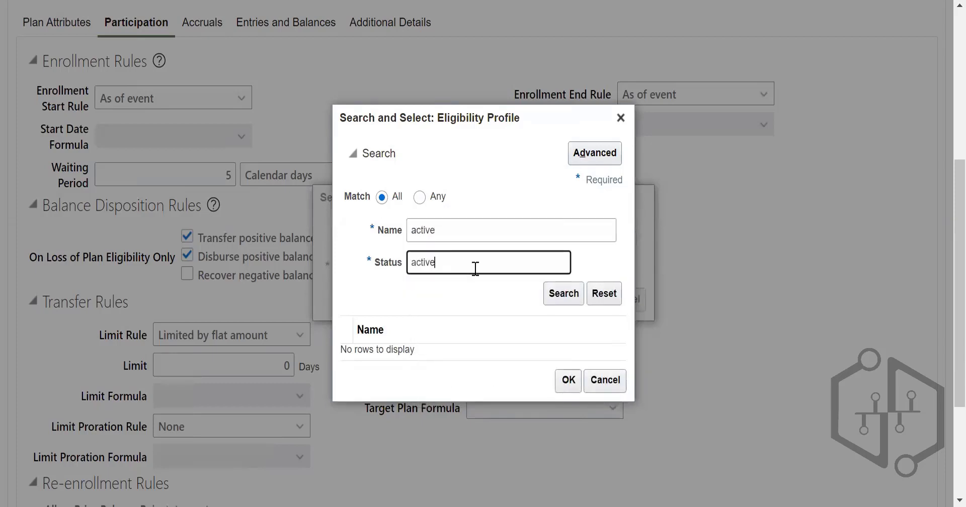
left_click(558, 294)
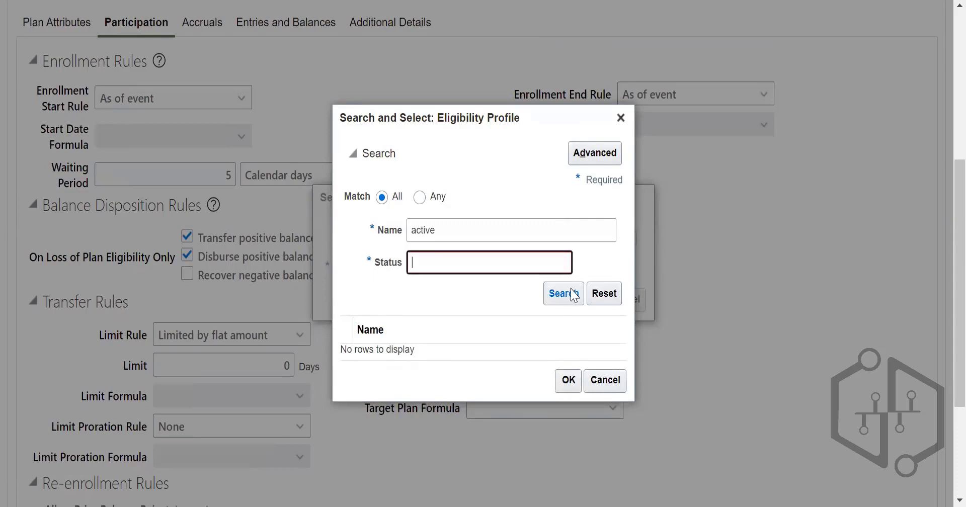
Step: Try the eligibility profile search with the name left blank and the status set to active
left_click(476, 224)
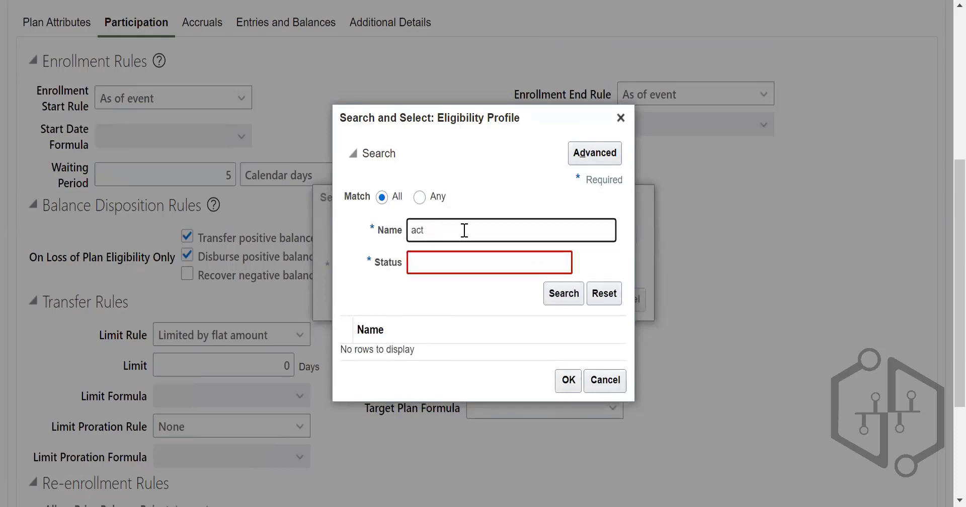
left_click(443, 267)
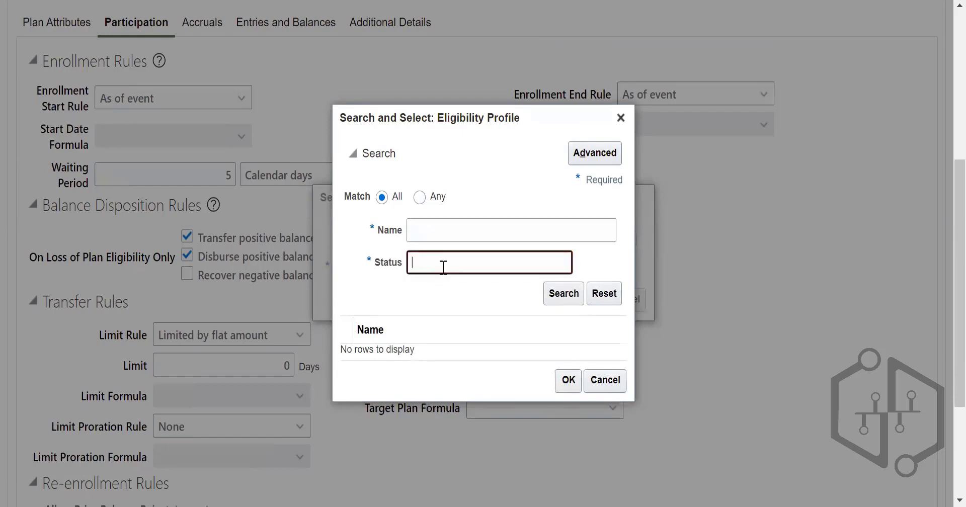
type("ax")
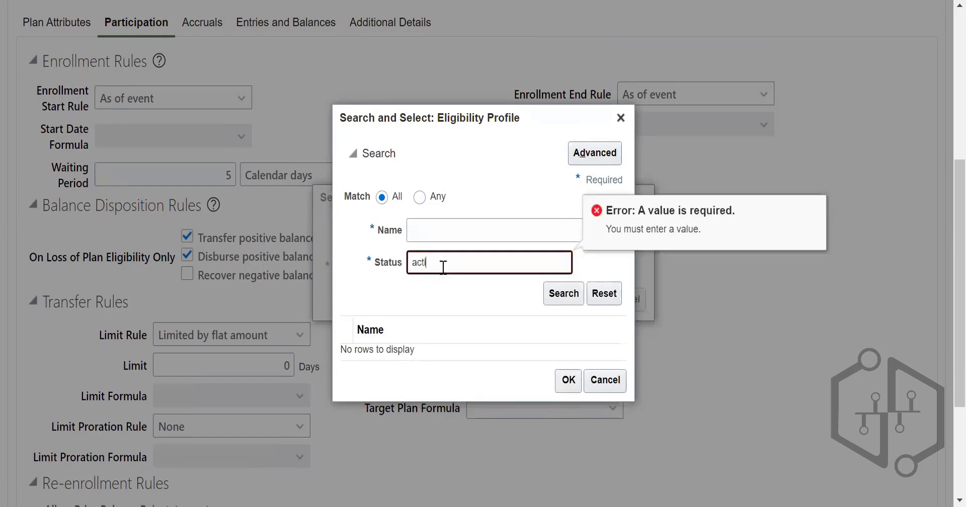
left_click(576, 297)
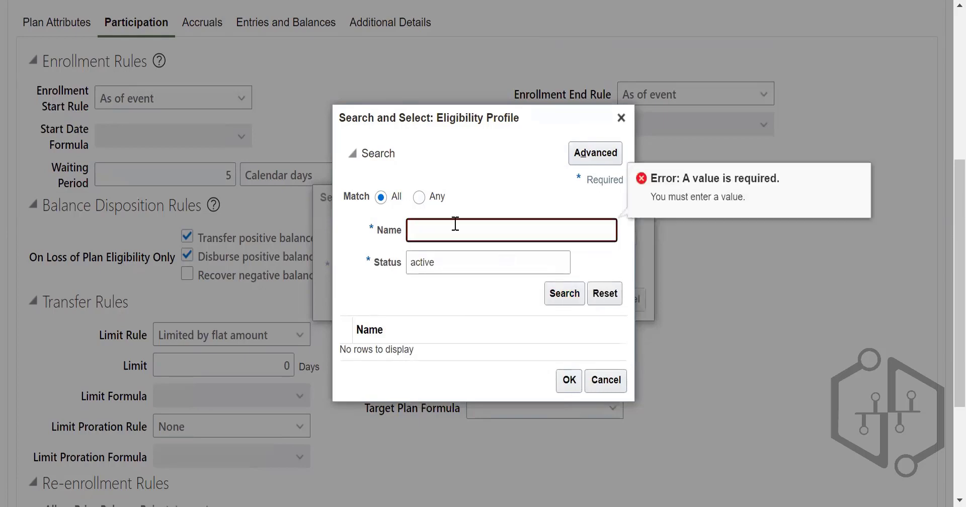
Step: Clear the status criterion and try searching for eligibility profiles with the name Active
left_click(459, 258)
key("ctrl+a")
key("BackSpace")
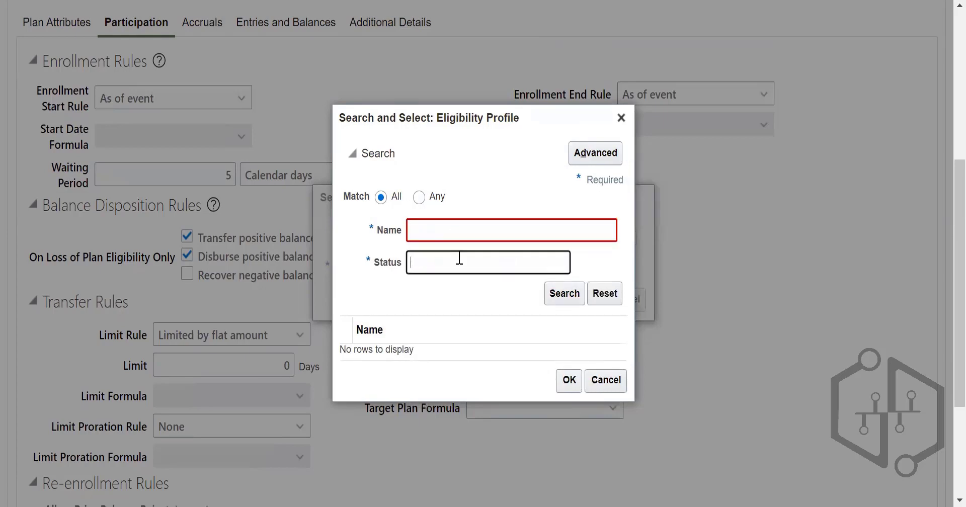
left_click(452, 231)
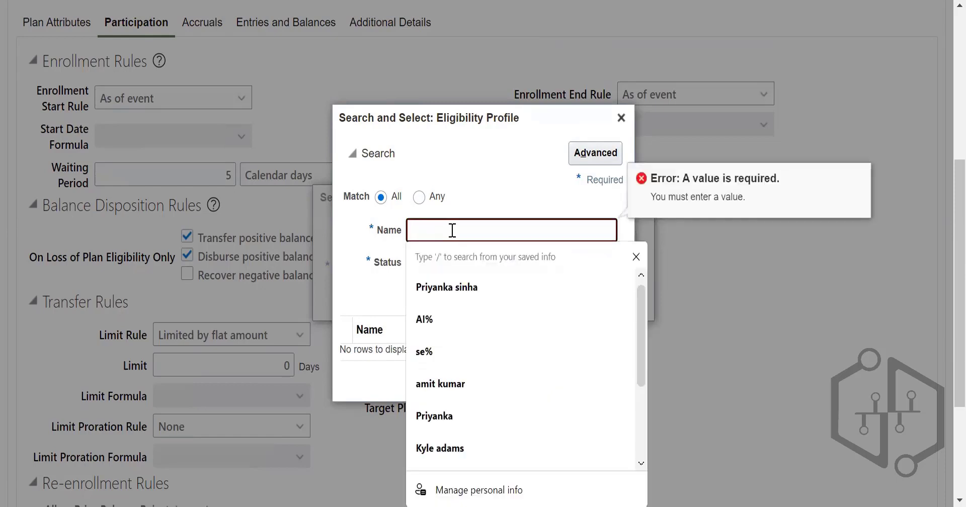
type("Active")
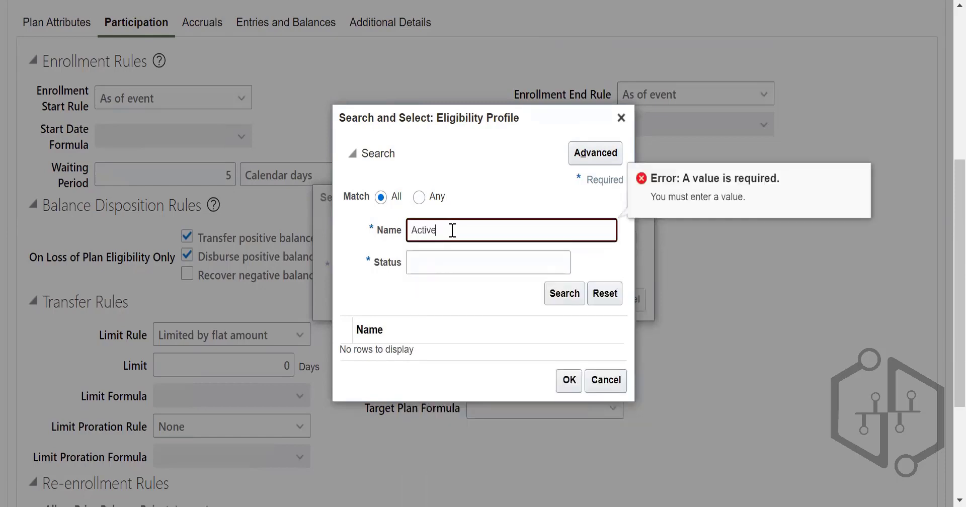
left_click(571, 296)
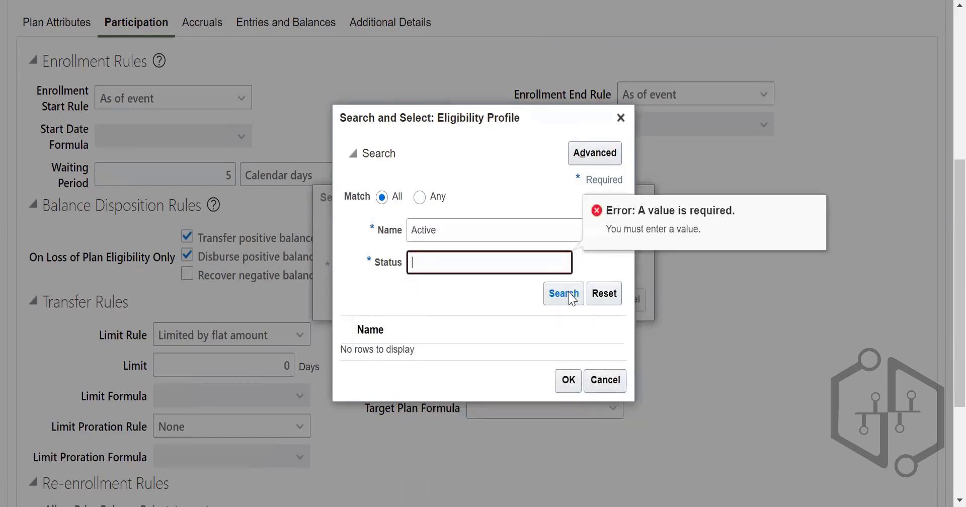
Step: Clear the name criterion and try the eligibility profile search with both name and status blank
left_click(481, 229)
key("BackSpace")
key("BackSpace")
key("BackSpace")
key("BackSpace")
key("BackSpace")
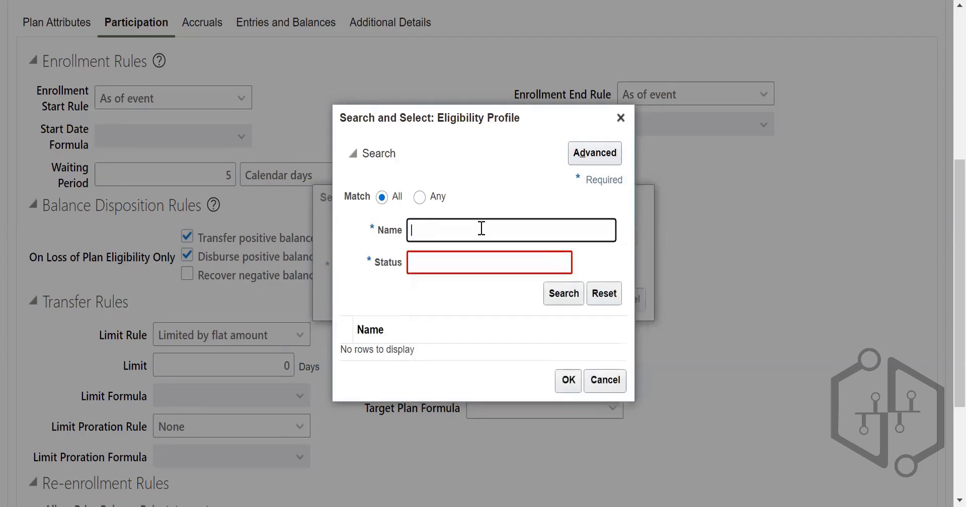
left_click(577, 303)
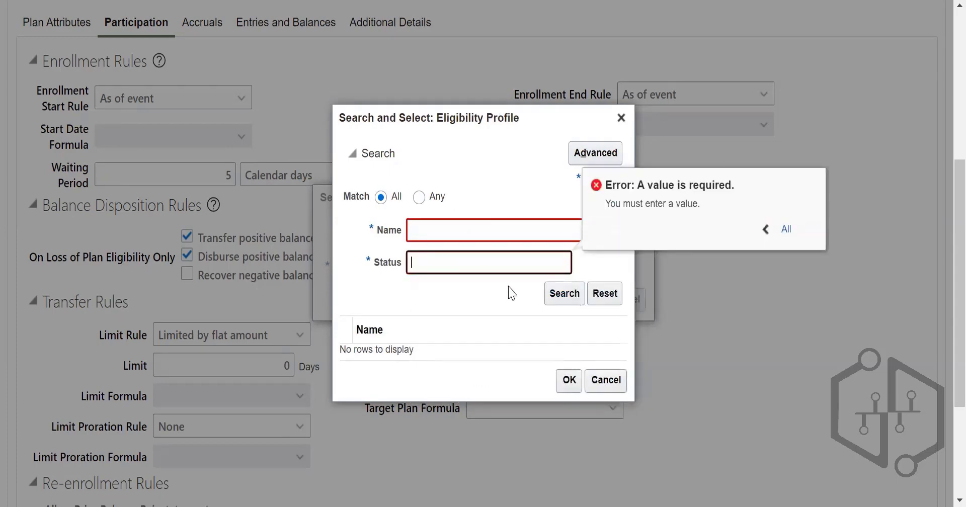
Step: Try searching for eligibility profiles with the name Active% and the status active, and cancel the search
left_click(449, 226)
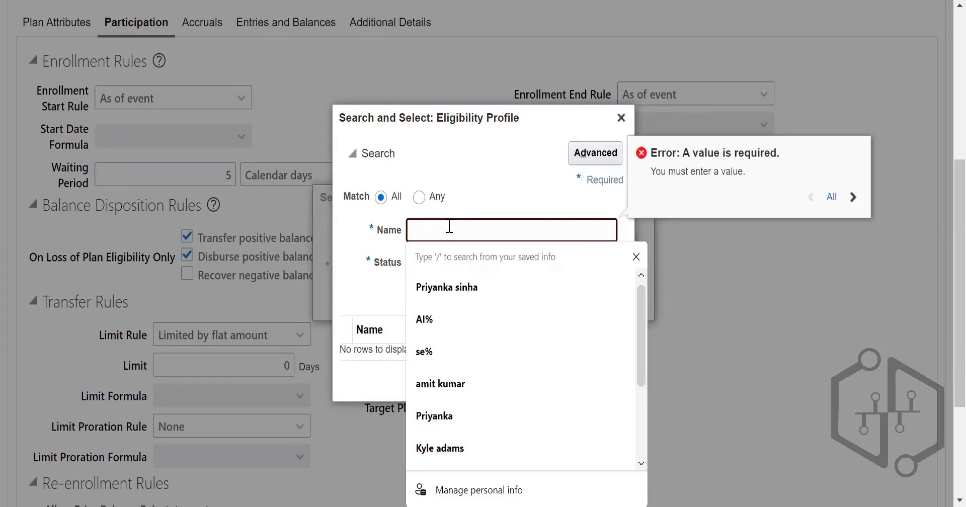
type("Act")
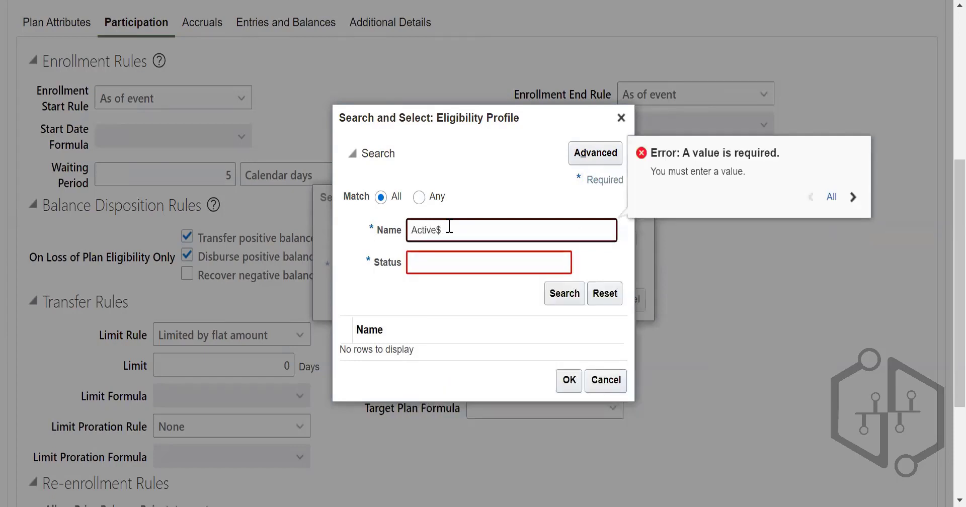
type("ive%")
left_click(567, 295)
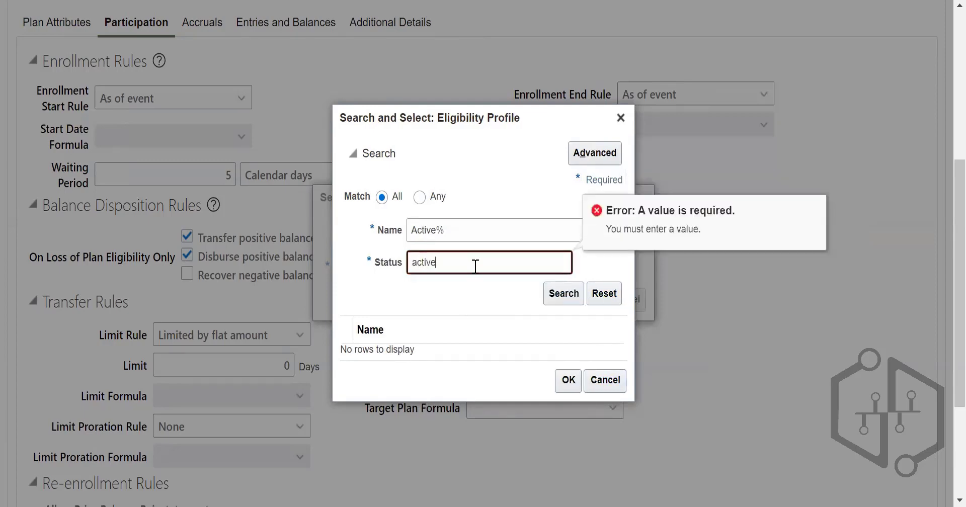
left_click(555, 293)
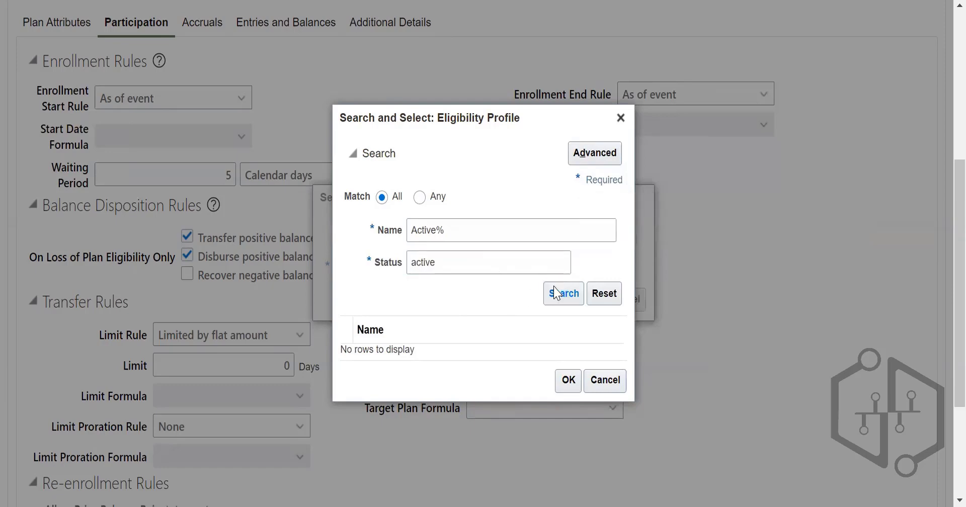
left_click(605, 379)
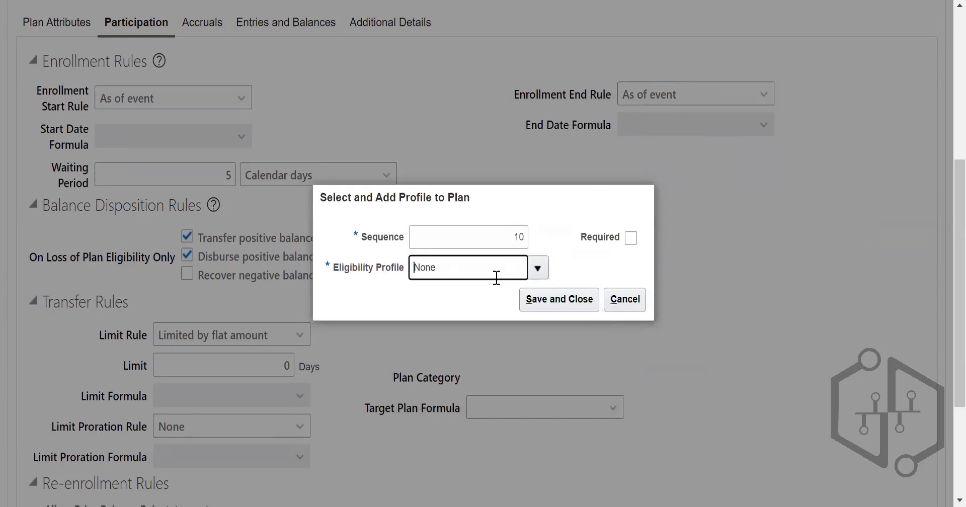
Step: Try to add the Active-Payroll Eligible eligibility profile to the plan, and cancel the addition
left_click(537, 268)
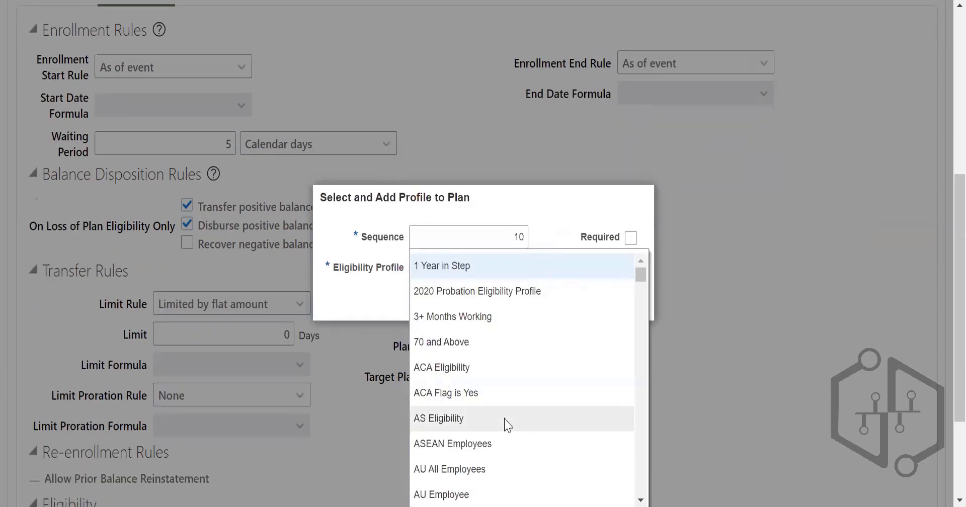
left_click_drag(641, 274, 646, 319)
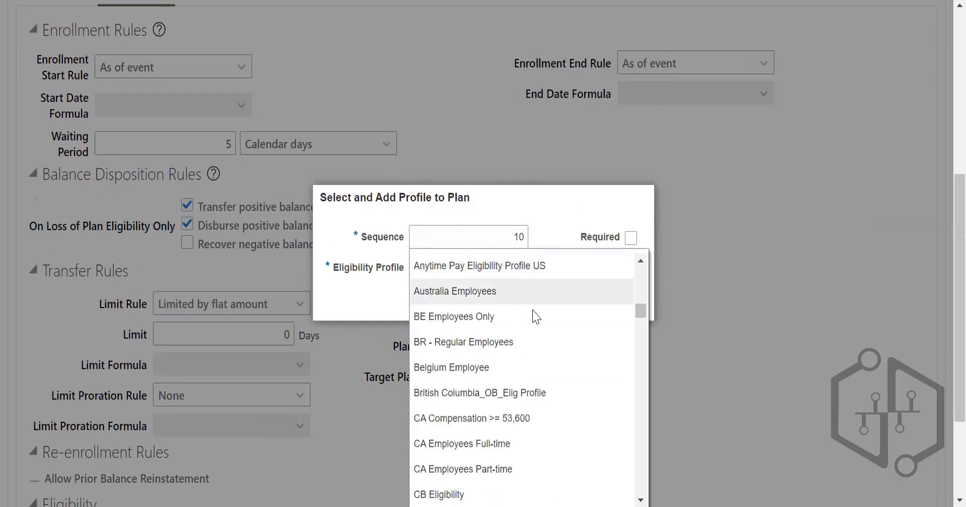
left_click_drag(640, 308, 657, 460)
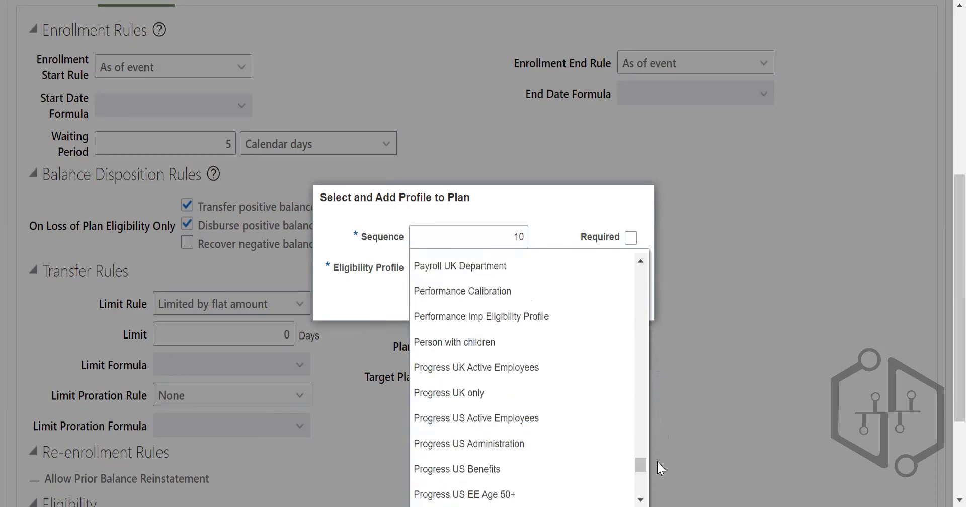
scroll(657, 452, "up", 6)
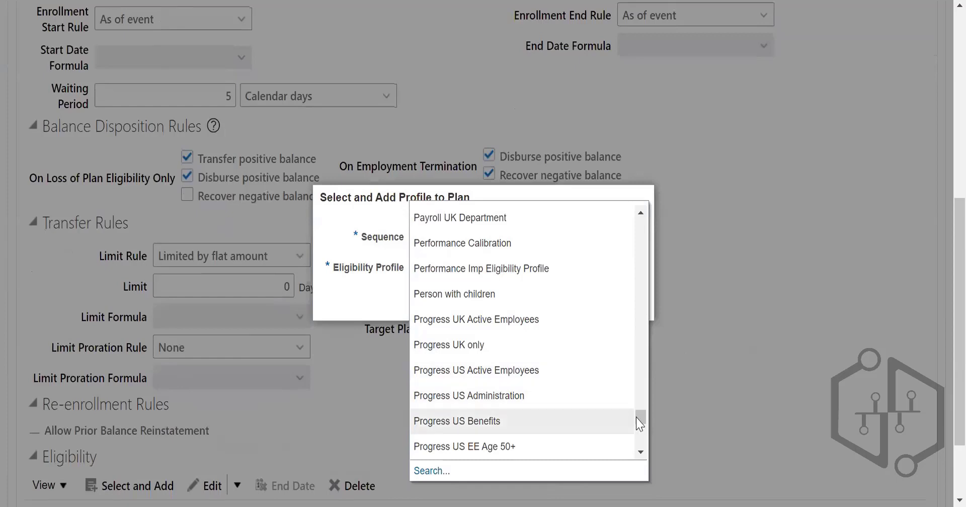
left_click_drag(641, 419, 649, 208)
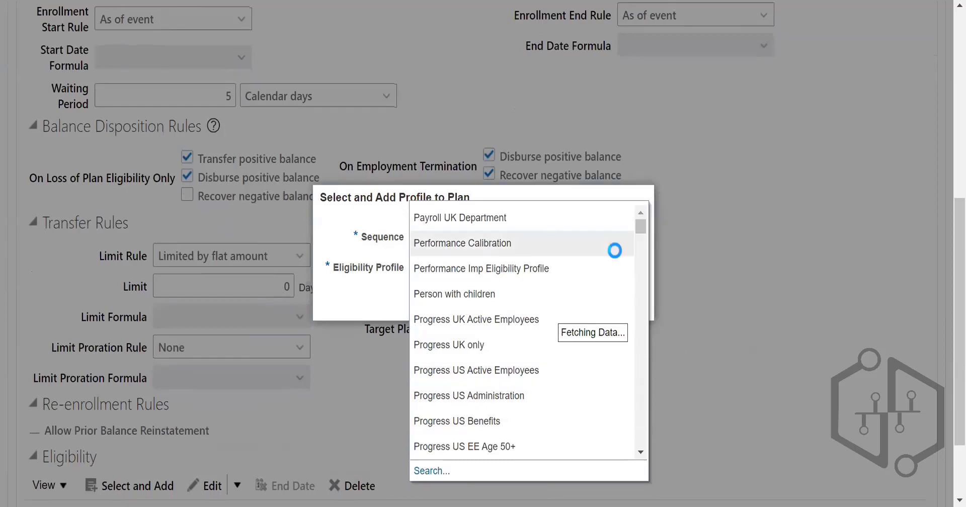
scroll(563, 341, "down", 5)
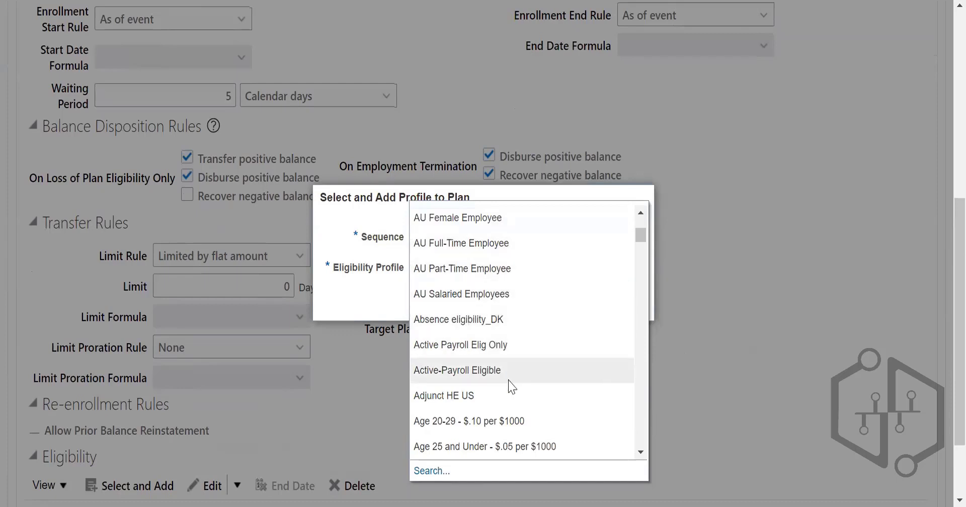
left_click(496, 369)
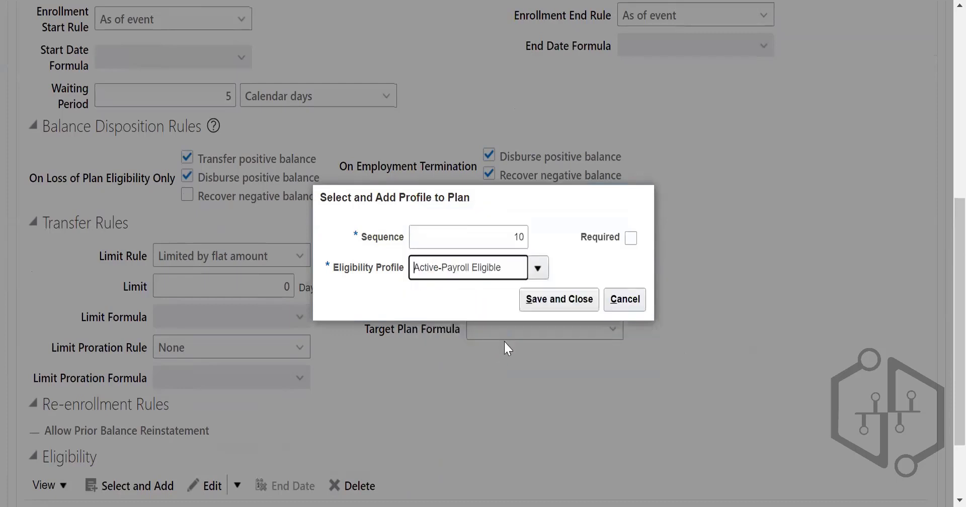
left_click(558, 299)
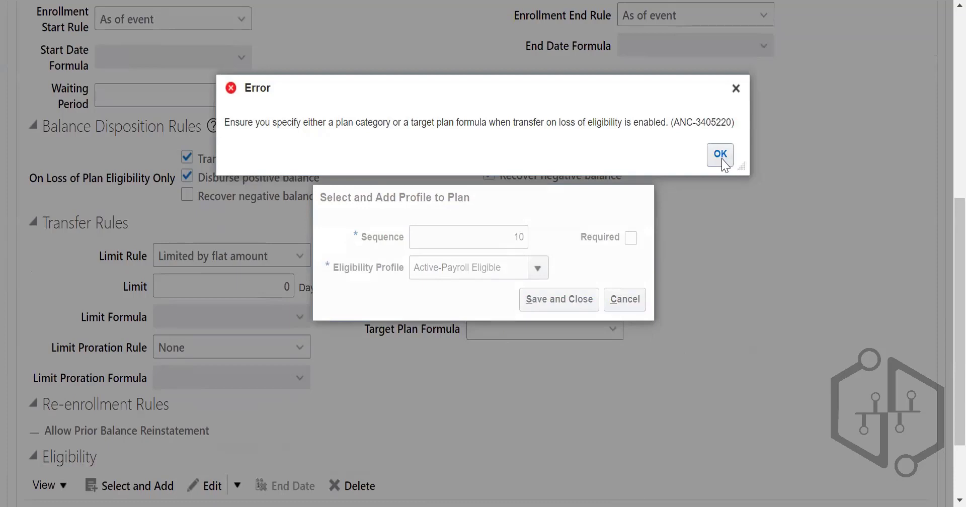
left_click(720, 155)
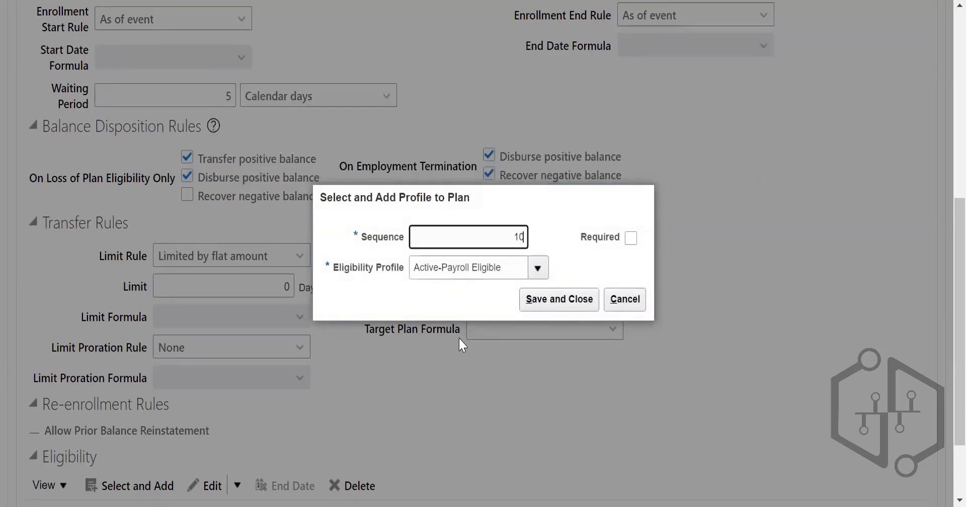
left_click(536, 307)
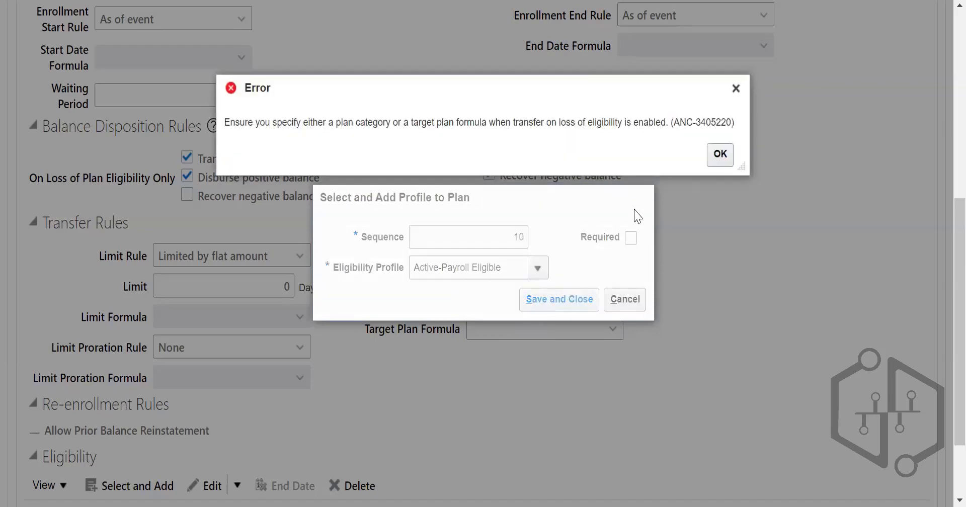
left_click(719, 153)
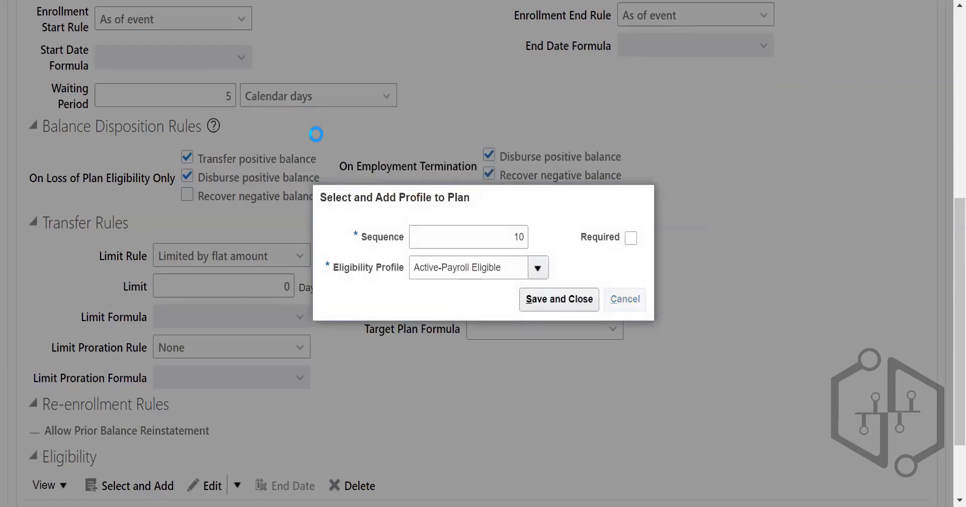
Step: Turn off disbursing the positive balance on loss of plan eligibility in the balance disposition rules
scroll(324, 160, "up", 3)
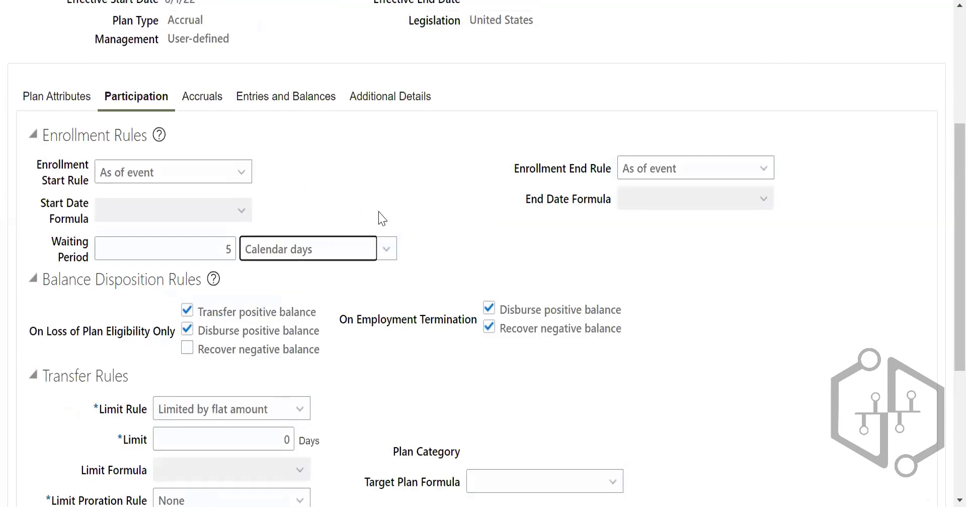
scroll(388, 217, "down", 2)
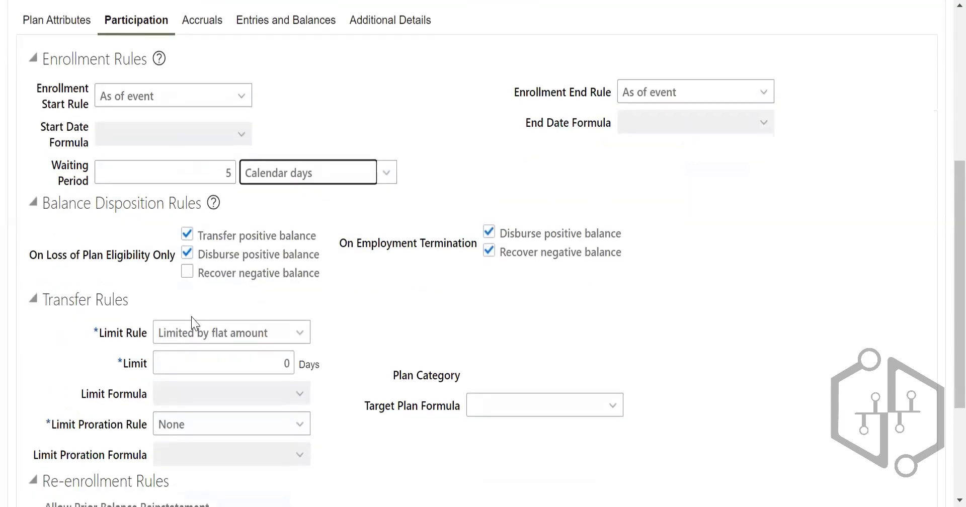
left_click(187, 253)
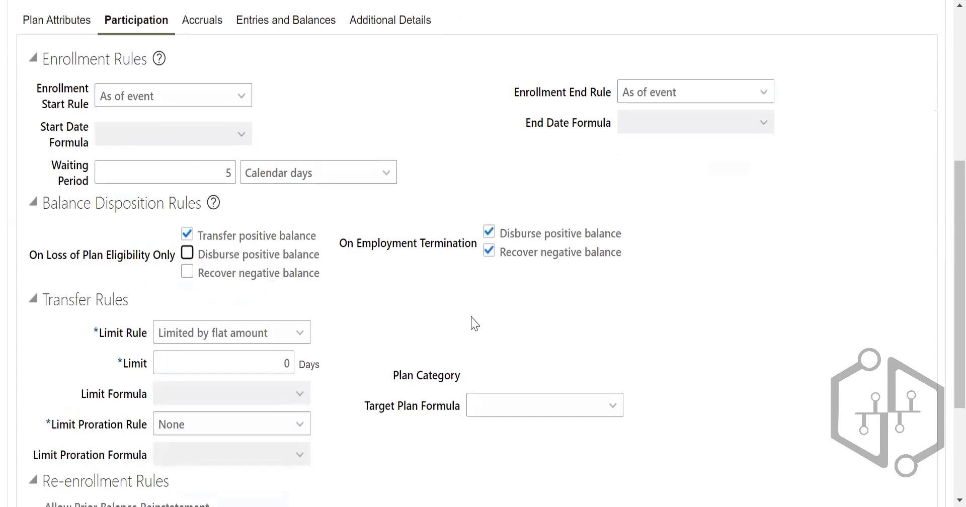
Step: Try to start adding an eligibility profile to the plan, and read the error about the plan category and target plan formula
scroll(475, 323, "down", 4)
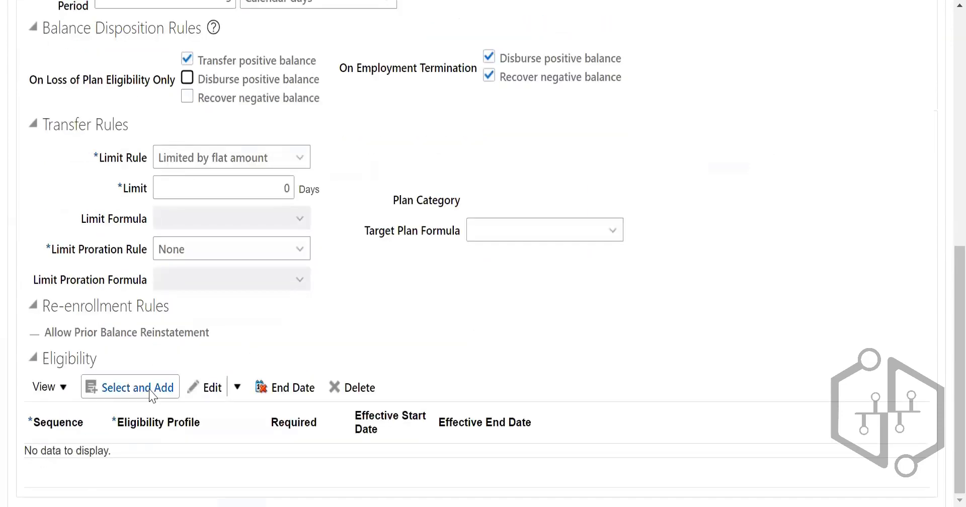
left_click(146, 388)
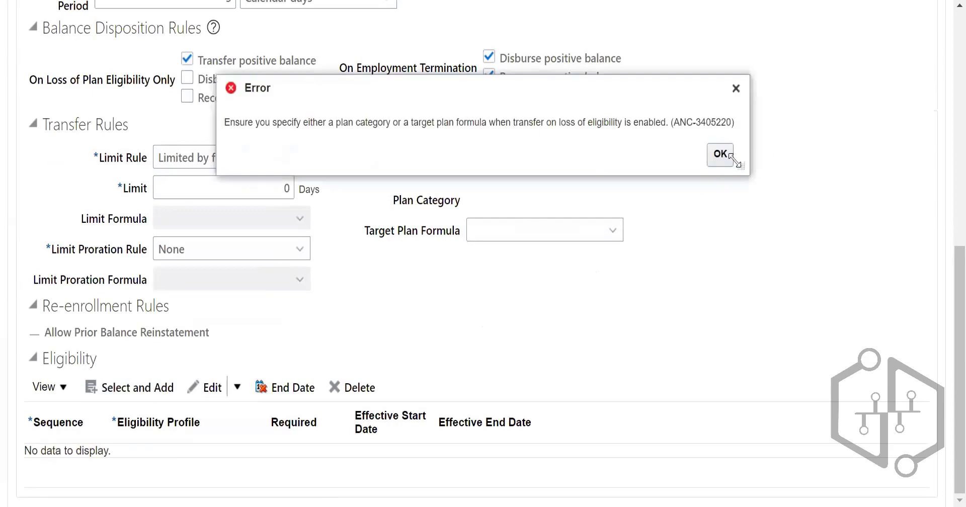
left_click(724, 163)
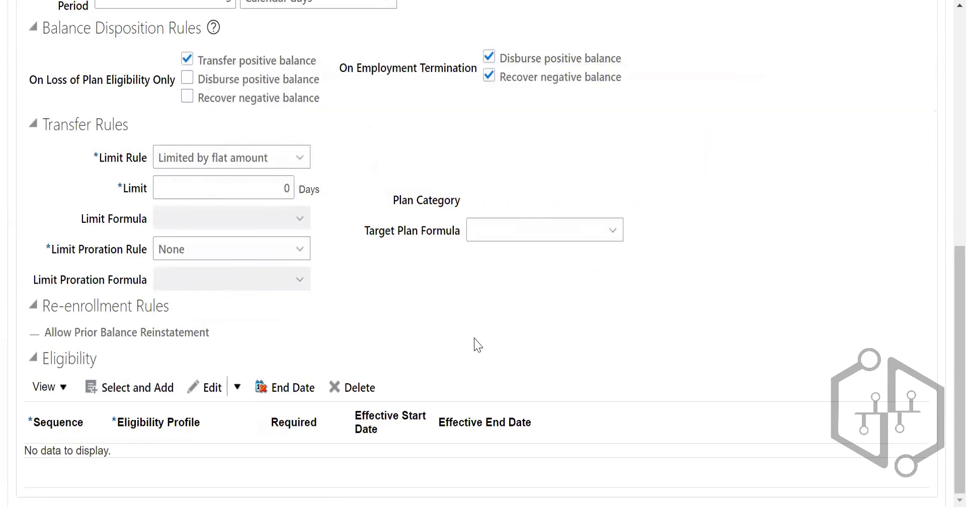
left_click(124, 396)
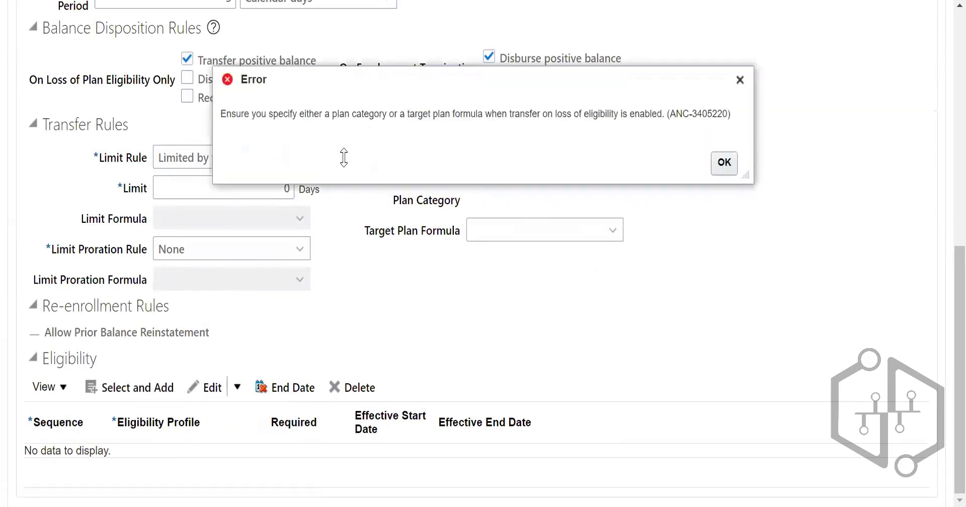
left_click_drag(312, 114, 697, 167)
left_click(724, 162)
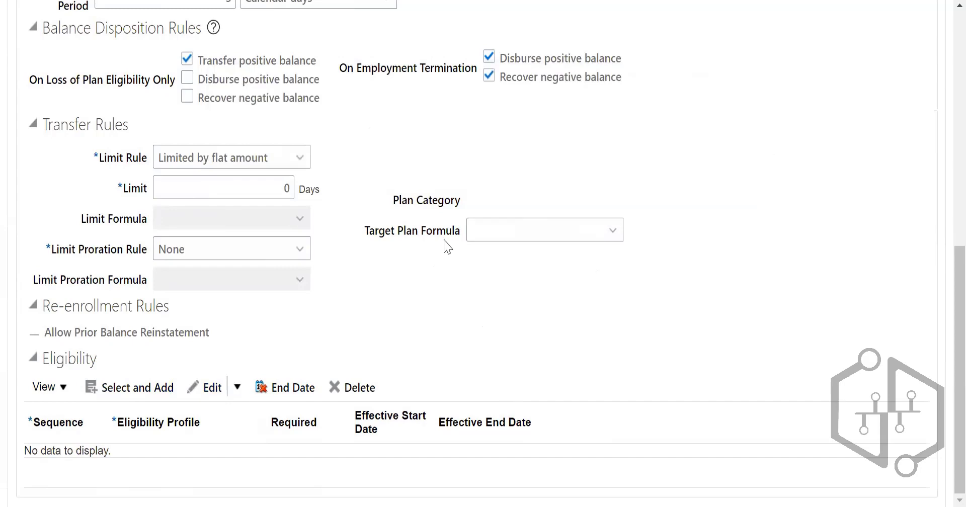
left_click(137, 392)
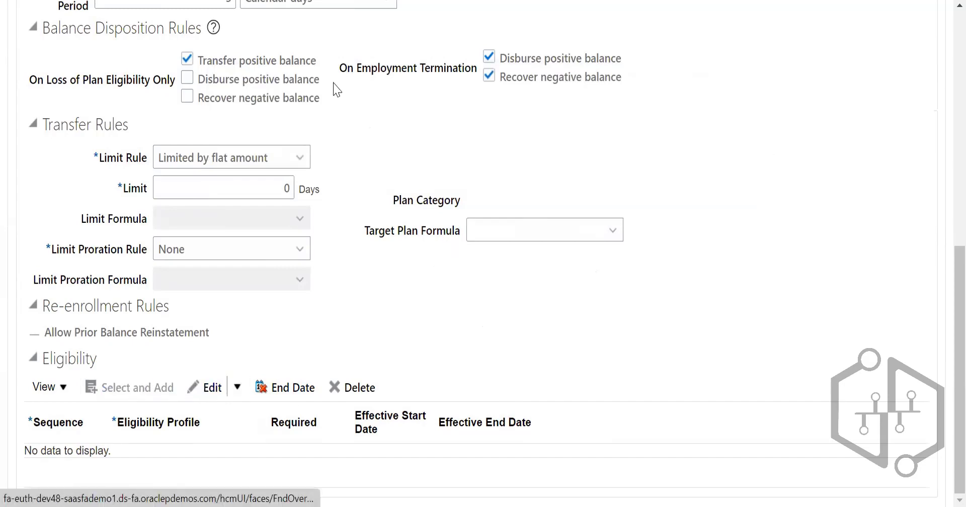
left_click_drag(344, 113, 379, 114)
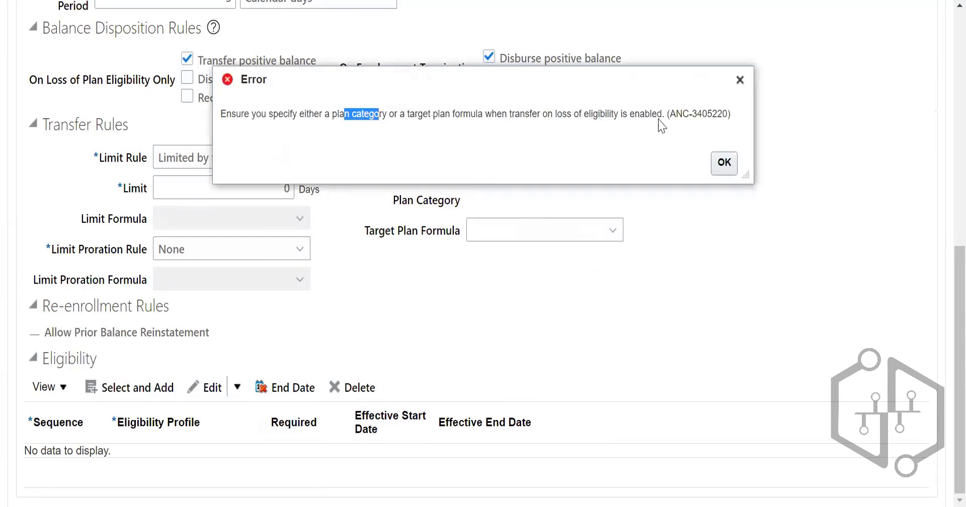
left_click(724, 163)
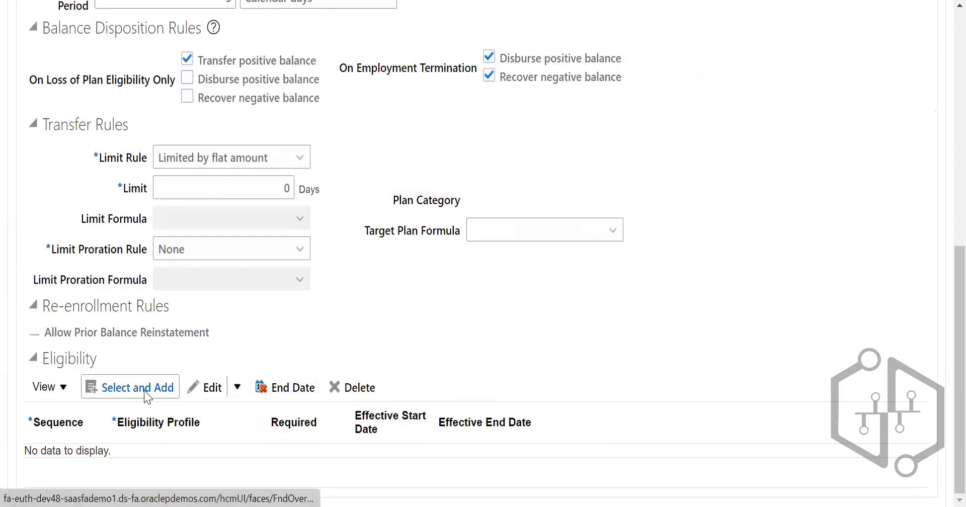
Step: Toggle positive balance transfer on loss of plan eligibility off and on, and limit the transfer to a flat amount of 10 days
scroll(357, 136, "up", 2)
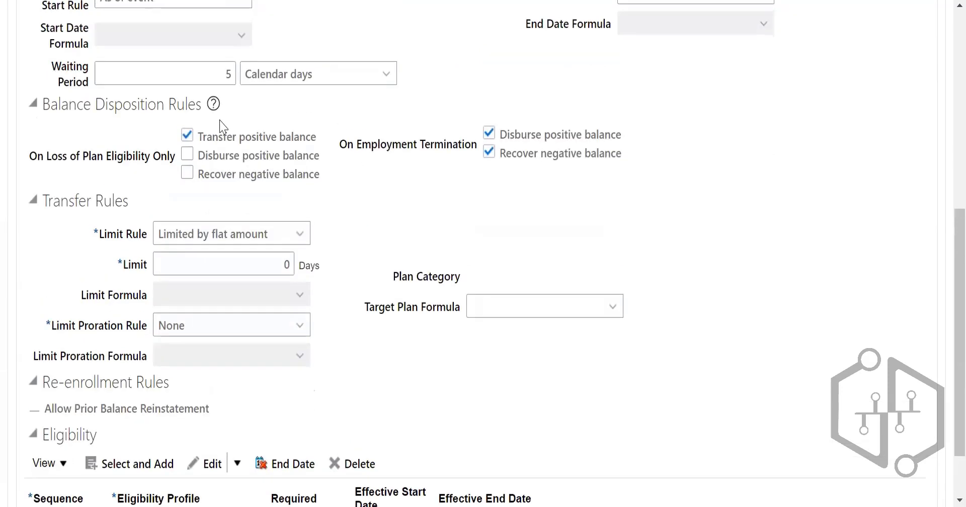
left_click(187, 135)
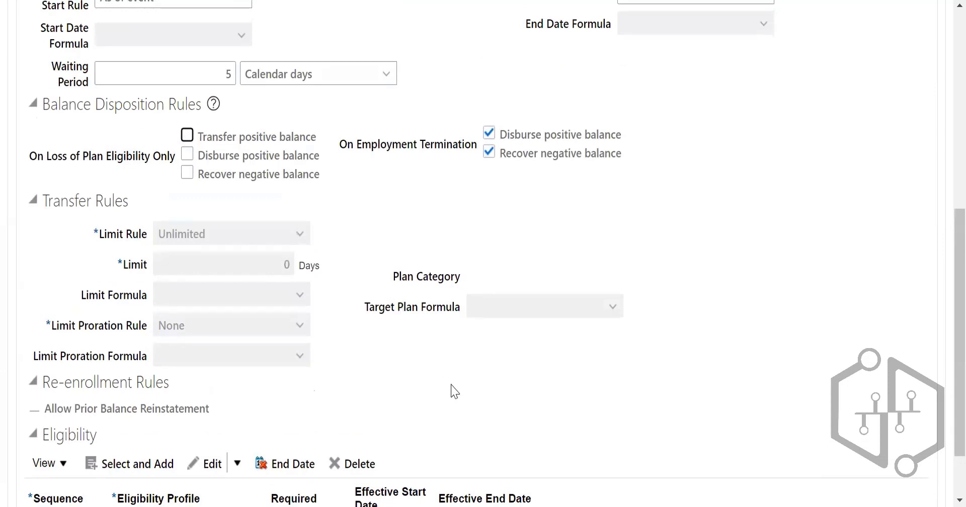
scroll(454, 391, "down", 2)
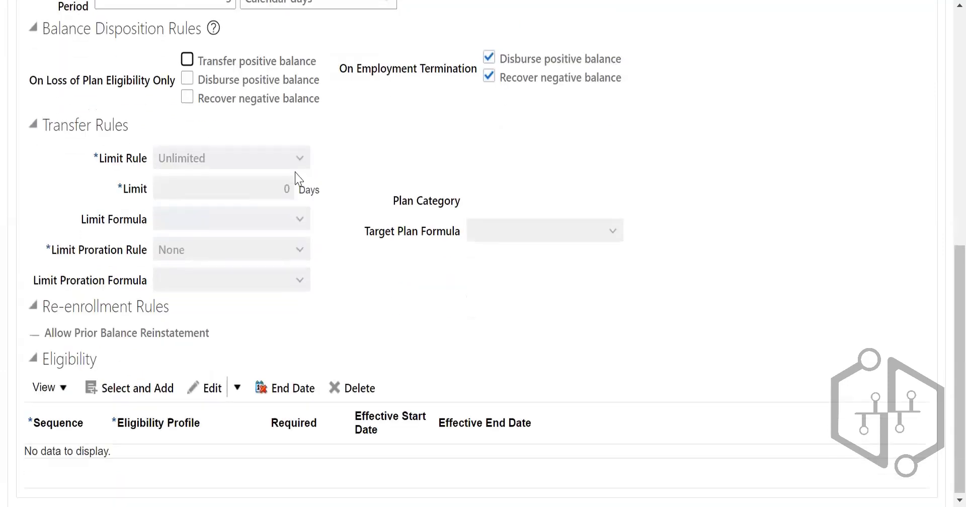
left_click(187, 61)
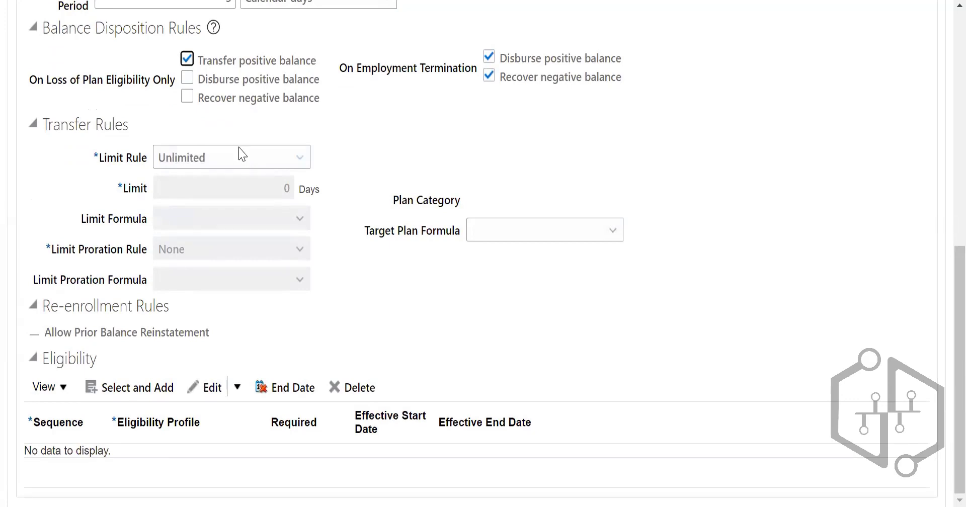
left_click(239, 148)
left_click(214, 234)
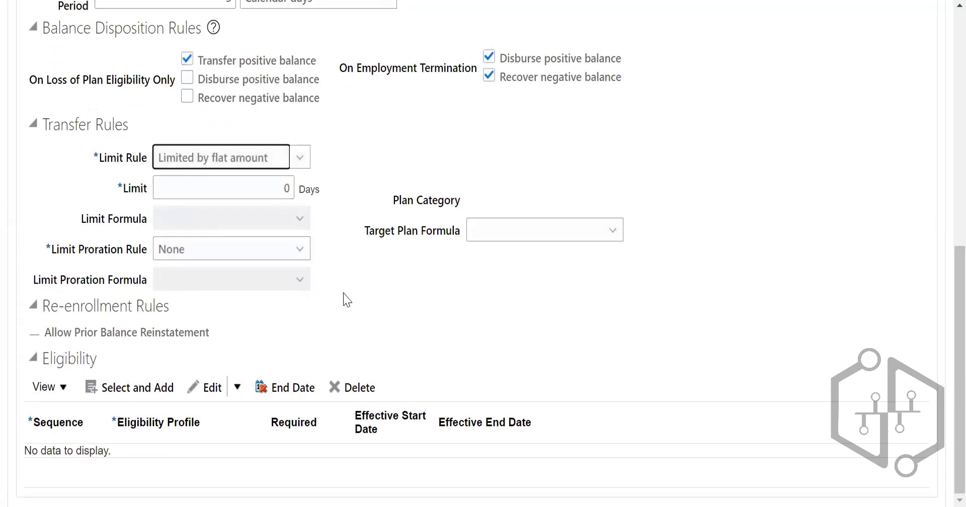
left_click(292, 180)
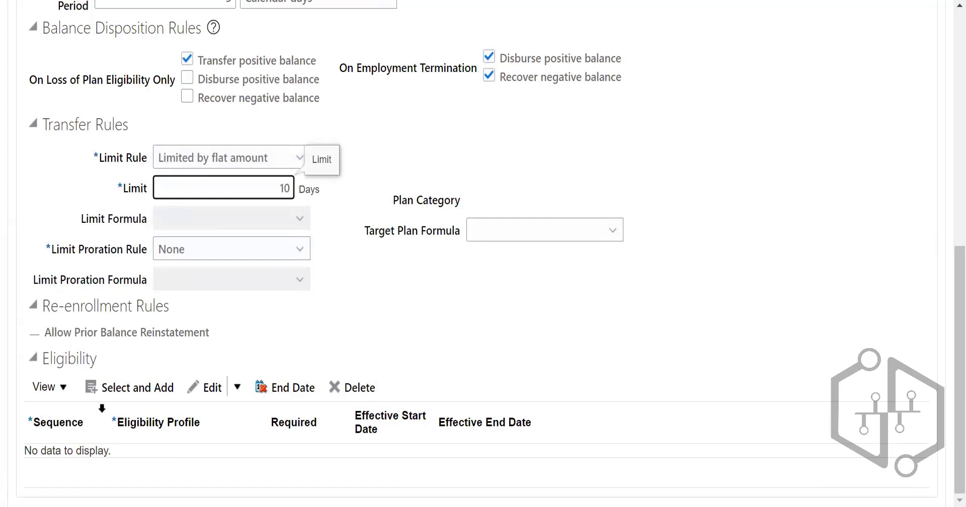
Step: Try adding an eligibility profile to the plan again with the 10-day transfer limit in place, and dismiss the error
left_click(121, 388)
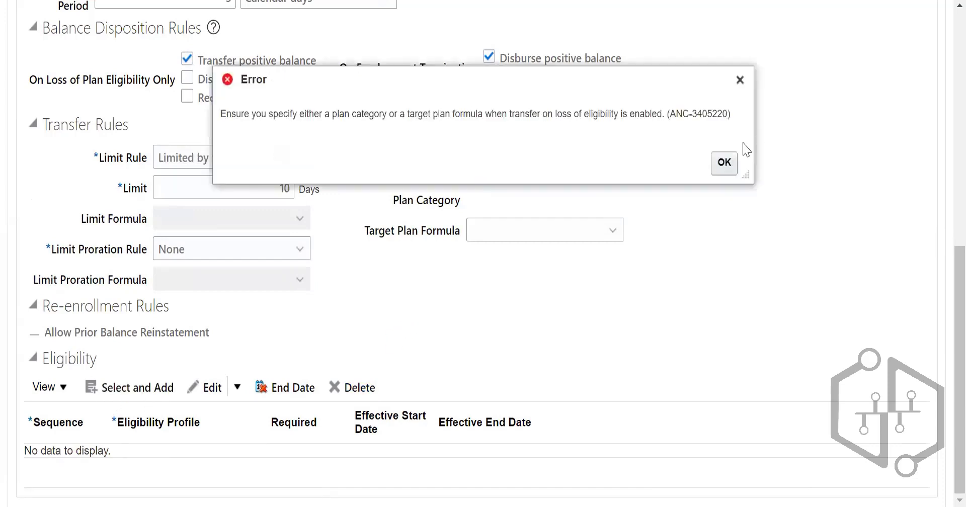
left_click(724, 164)
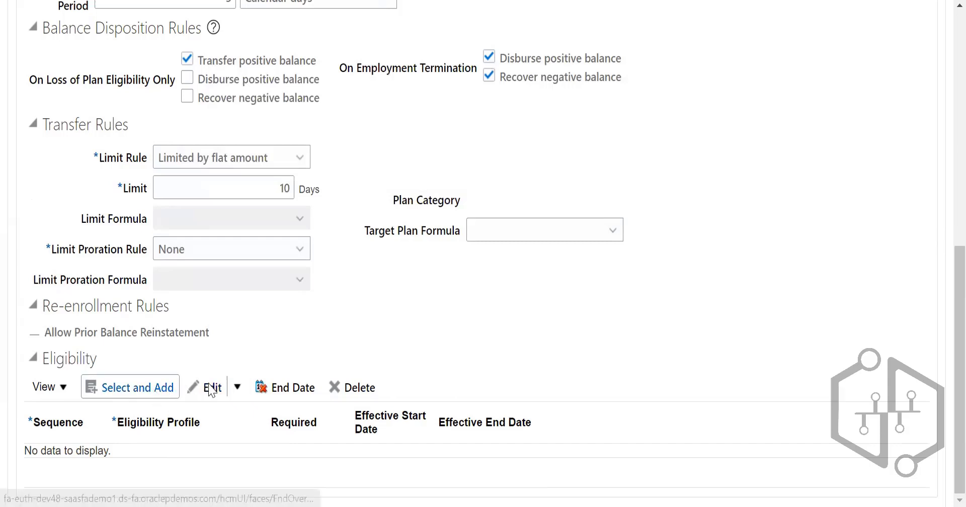
left_click(237, 387)
left_click(144, 390)
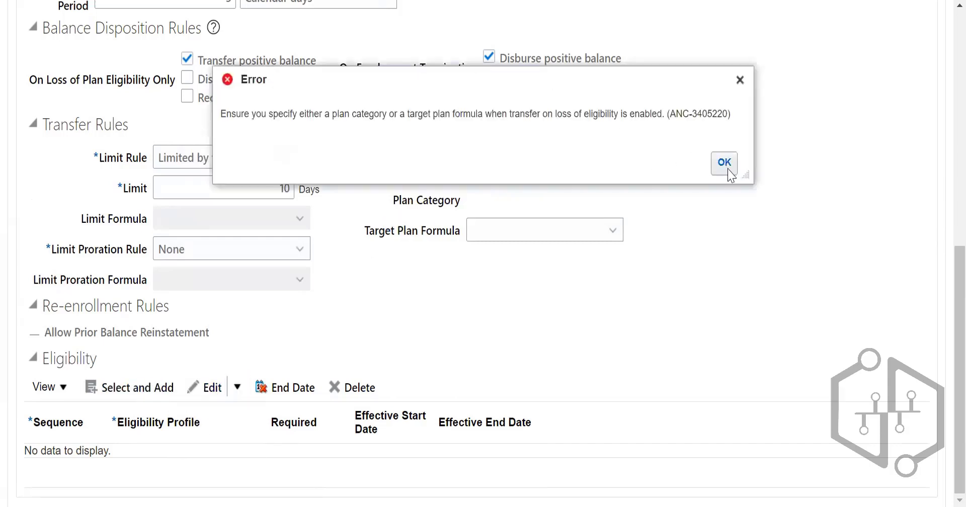
left_click(724, 164)
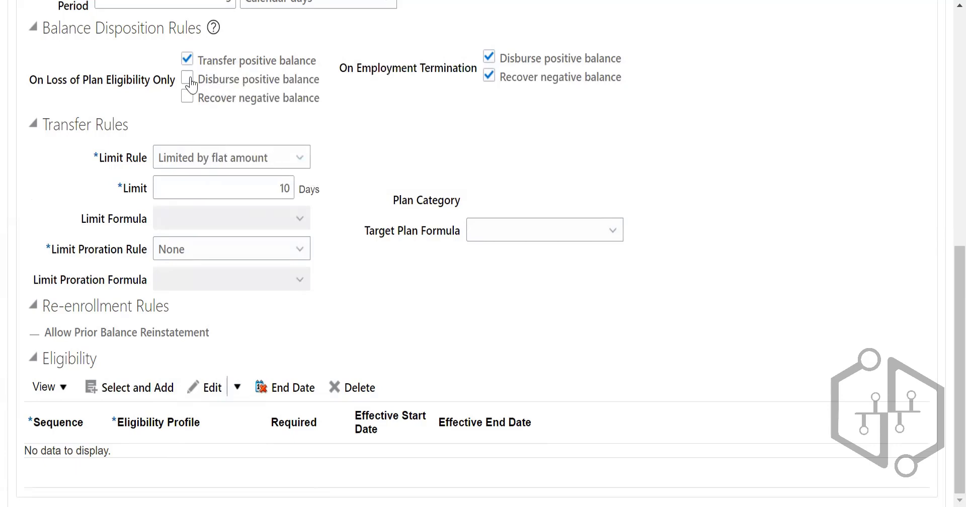
Step: Turn off transferring the positive balance on loss of plan eligibility, and add the Active-Payroll Eligible profile to the plan with sequence 10
left_click(187, 59)
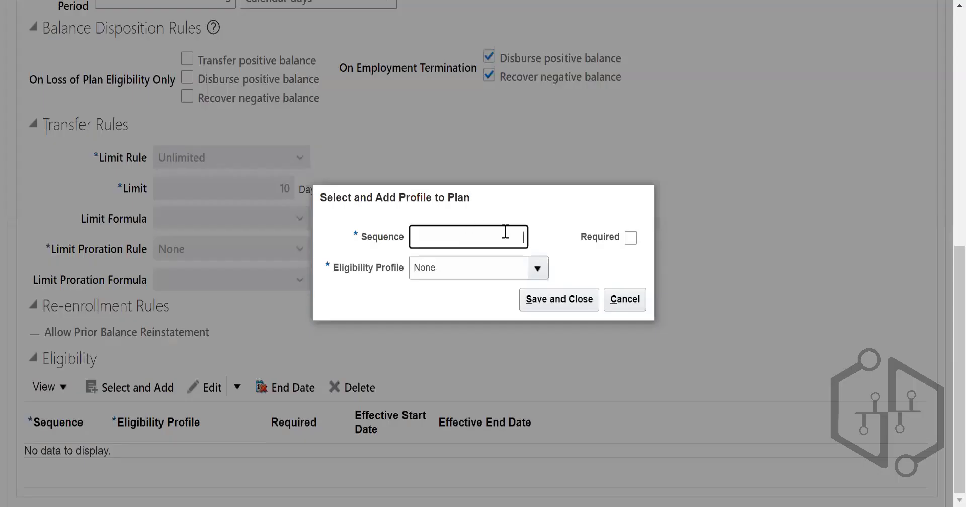
left_click(537, 267)
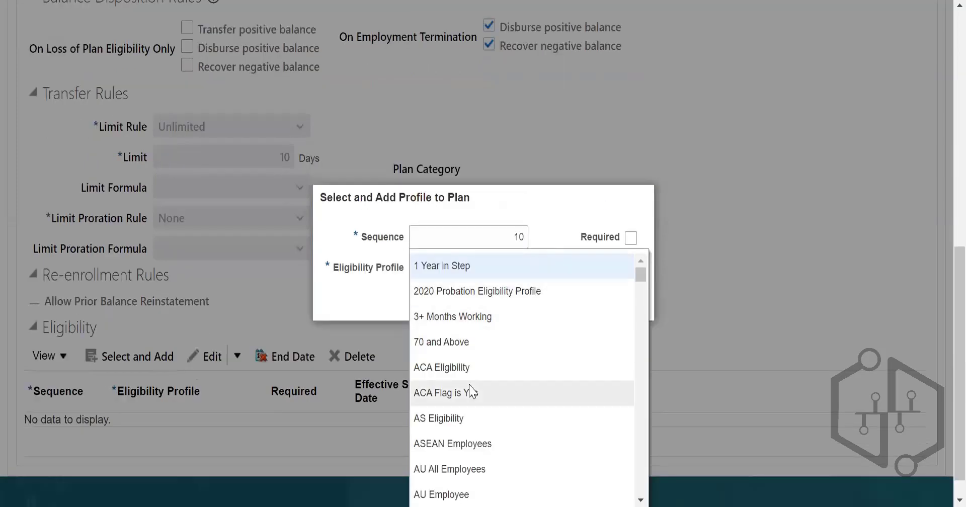
scroll(470, 391, "down", 8)
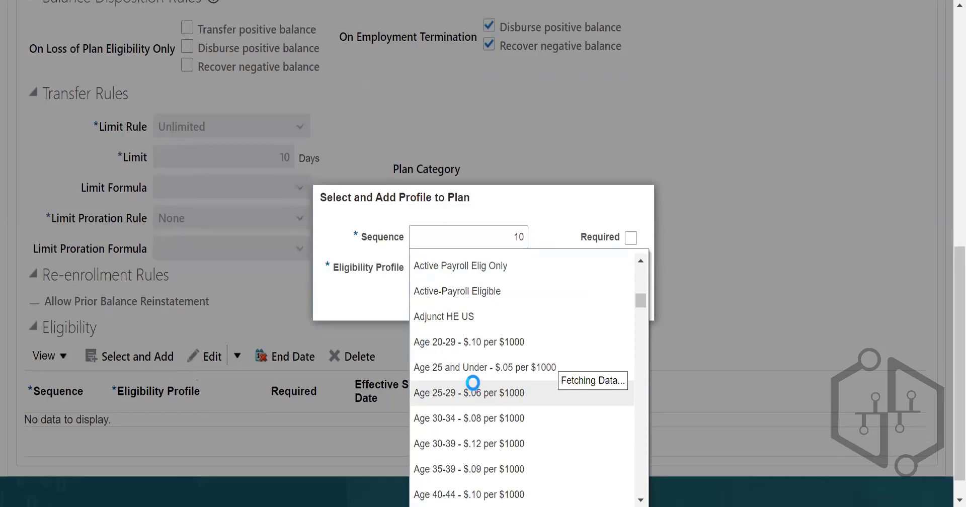
scroll(475, 391, "up", 3)
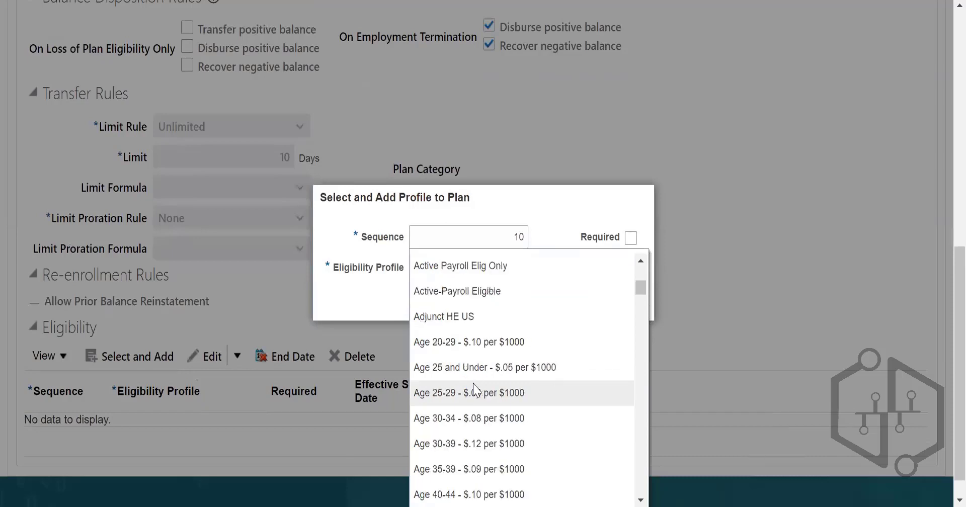
left_click(488, 290)
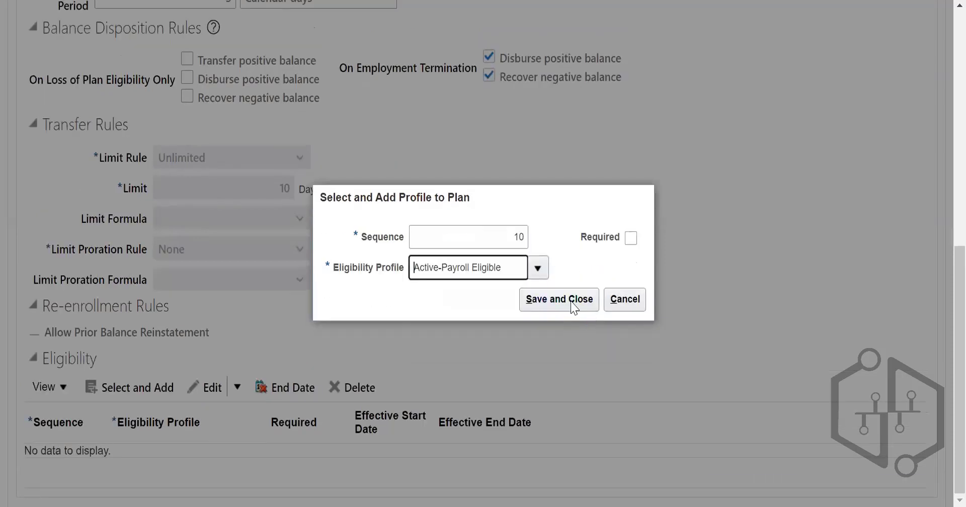
left_click(575, 300)
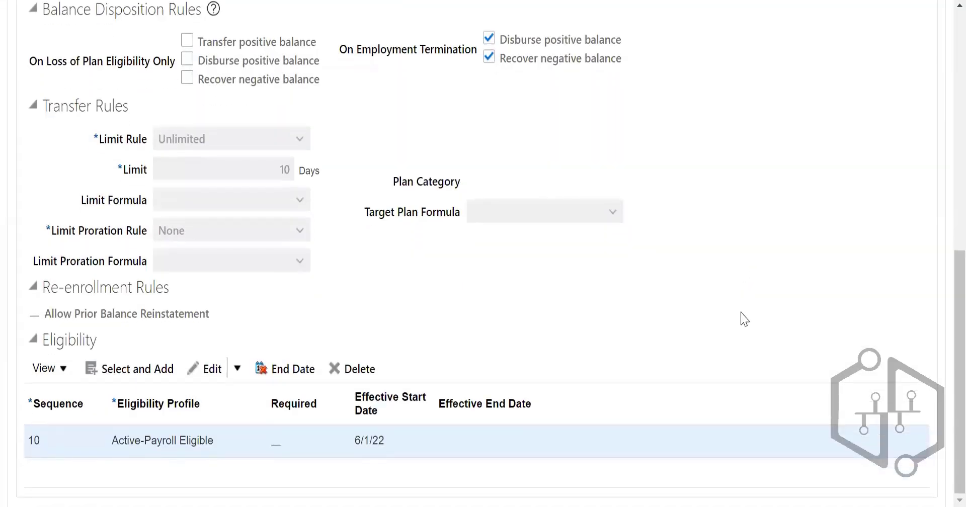
Step: Save and close the new absence plan, and reopen US_Absence Plans by searching the plans for US
scroll(744, 320, "up", 10)
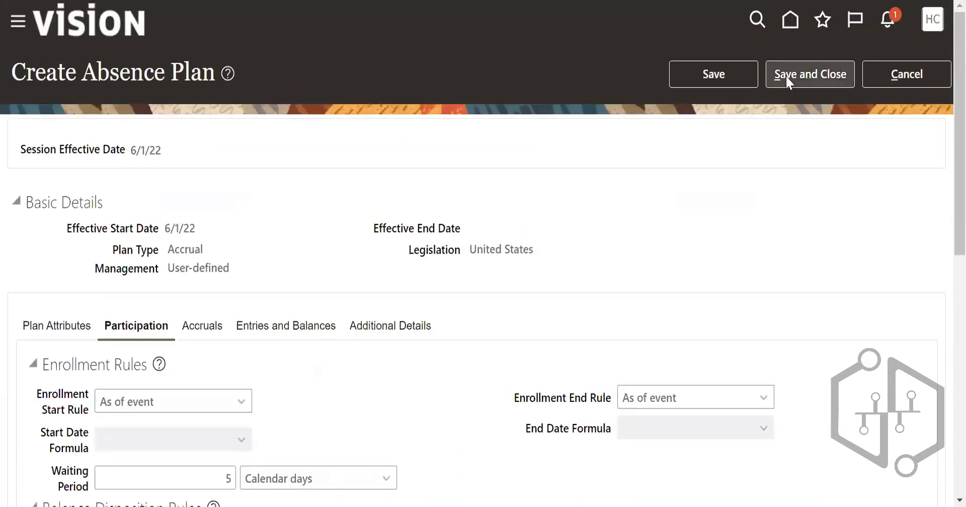
left_click(790, 74)
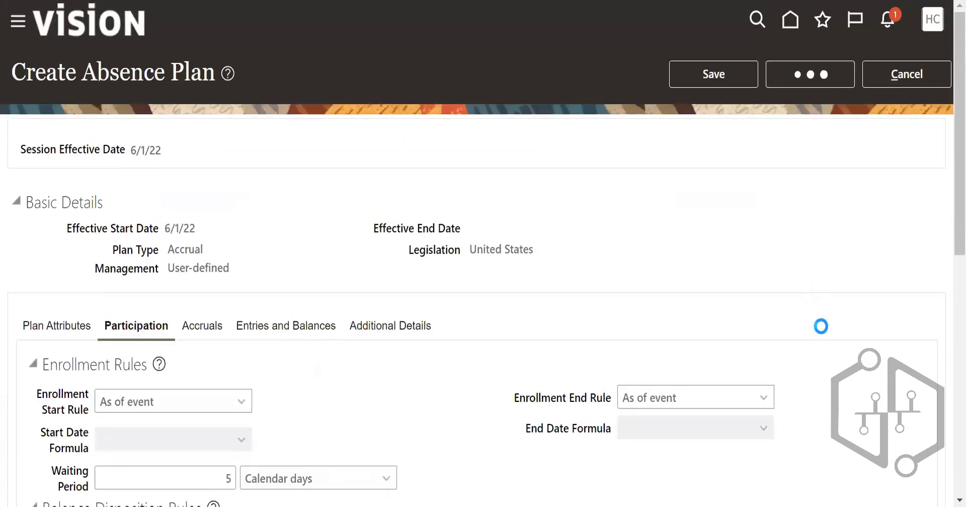
scroll(538, 358, "down", 3)
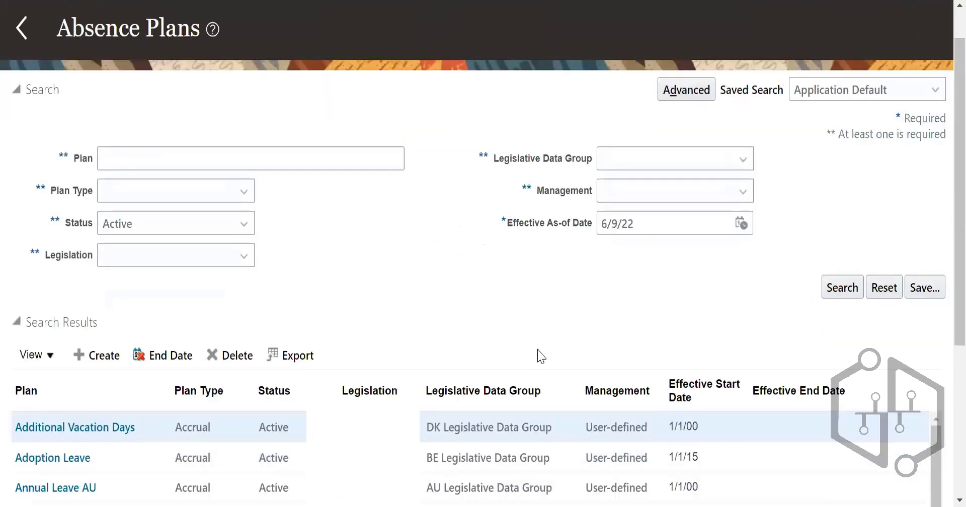
left_click(143, 46)
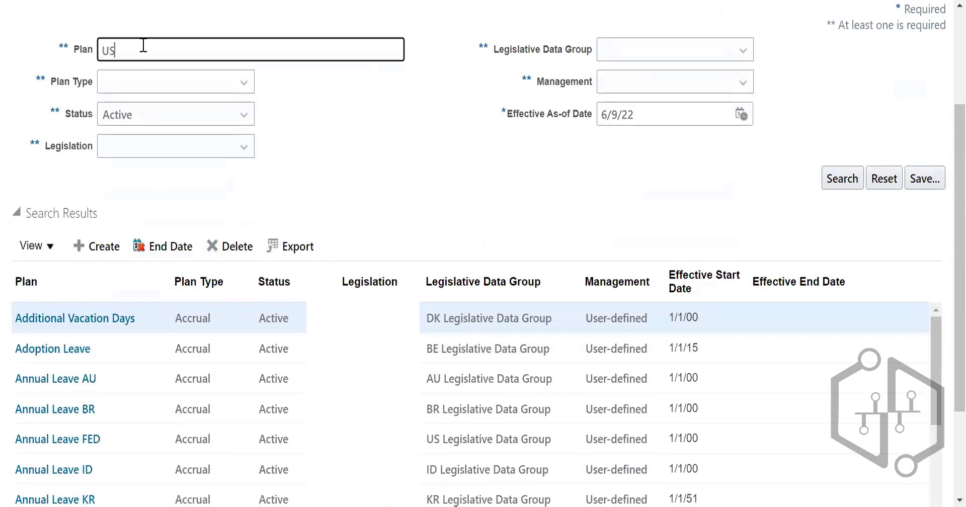
left_click(857, 181)
left_click(51, 336)
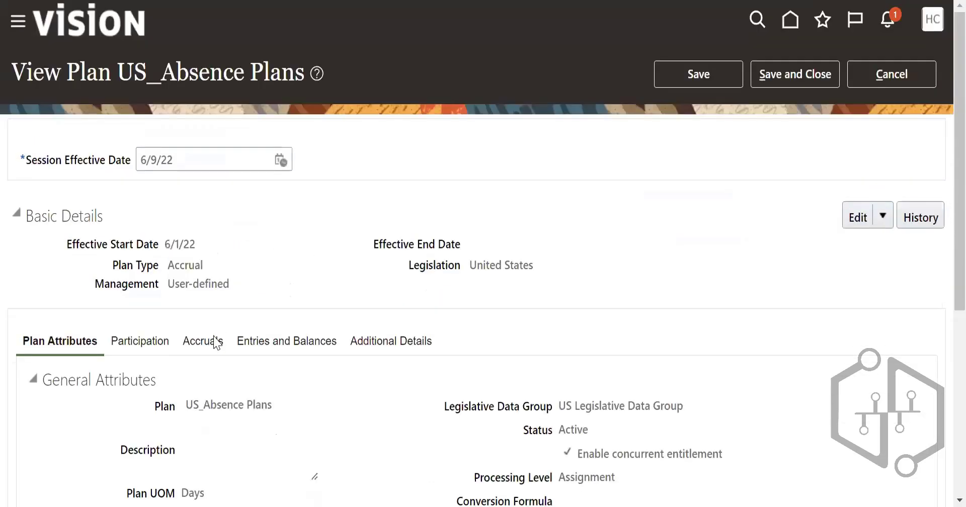
Step: Create an accrual matrix row with sequence 10 in the plan's accruals
scroll(213, 192, "down", 3)
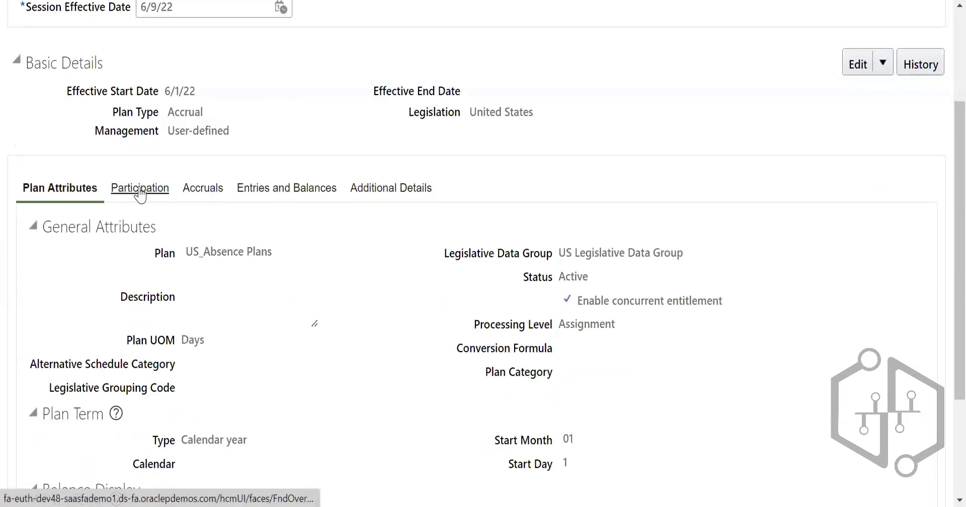
left_click(208, 189)
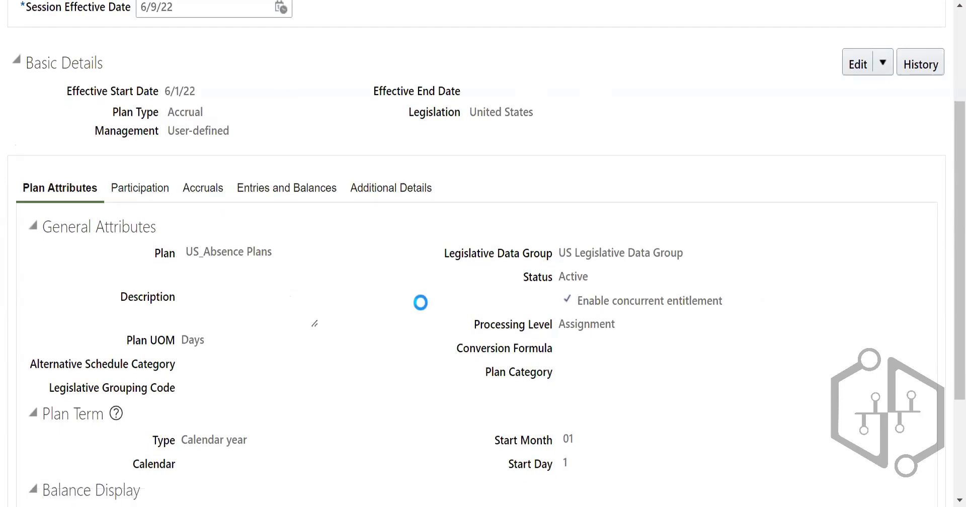
scroll(394, 293, "down", 3)
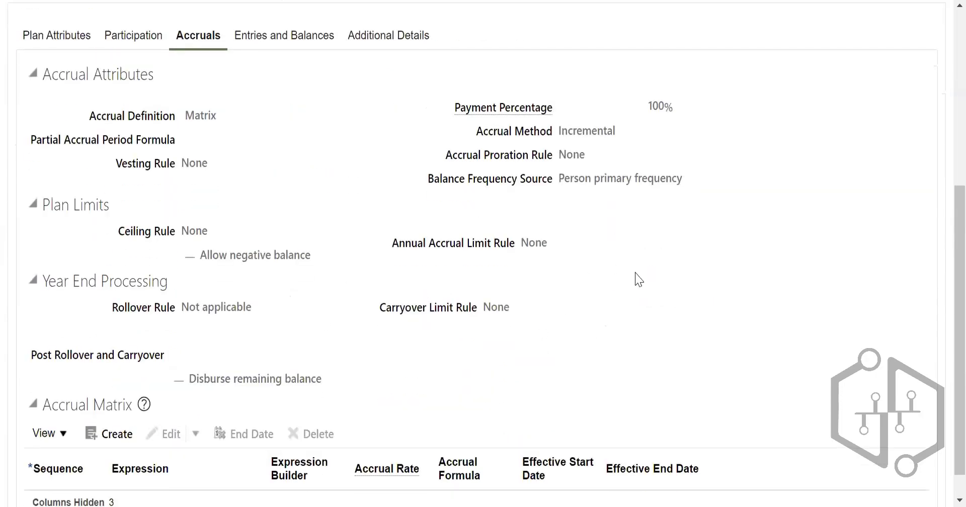
scroll(650, 283, "down", 1)
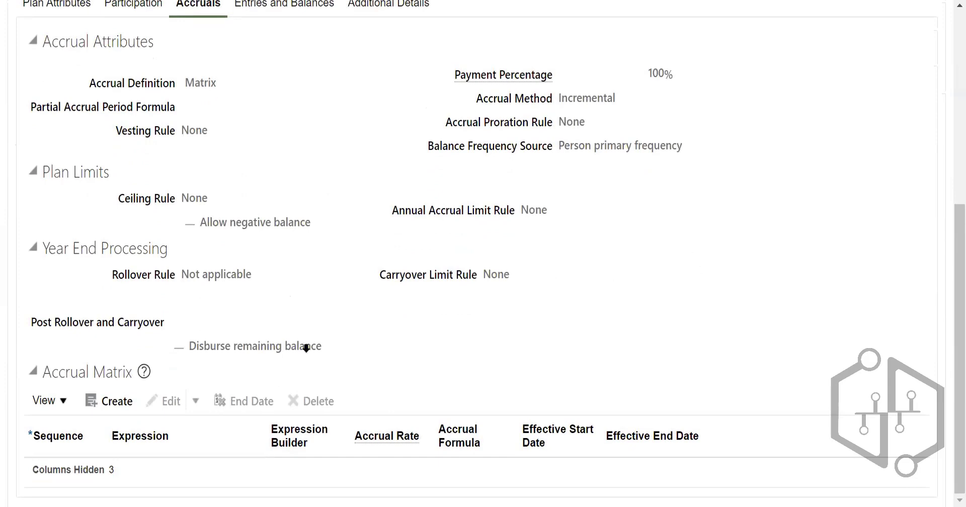
left_click(112, 402)
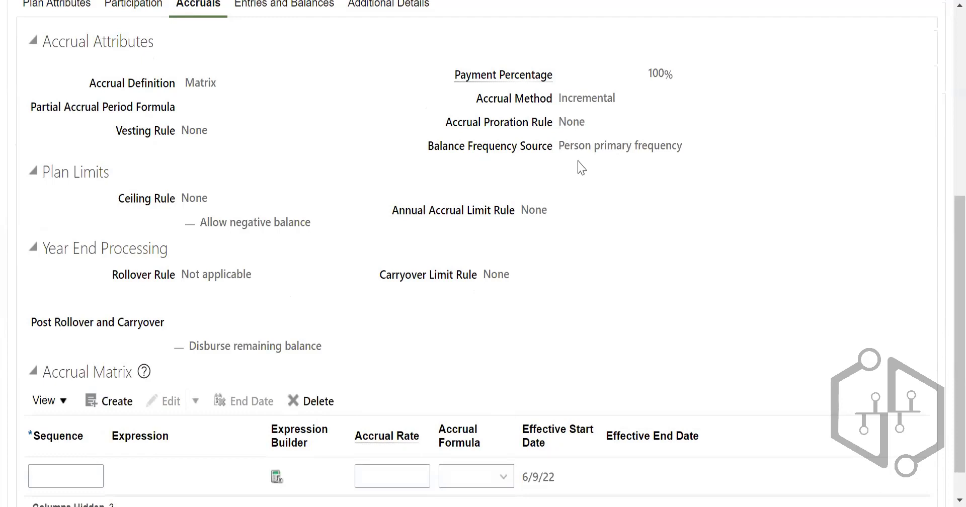
left_click(98, 474)
type("10")
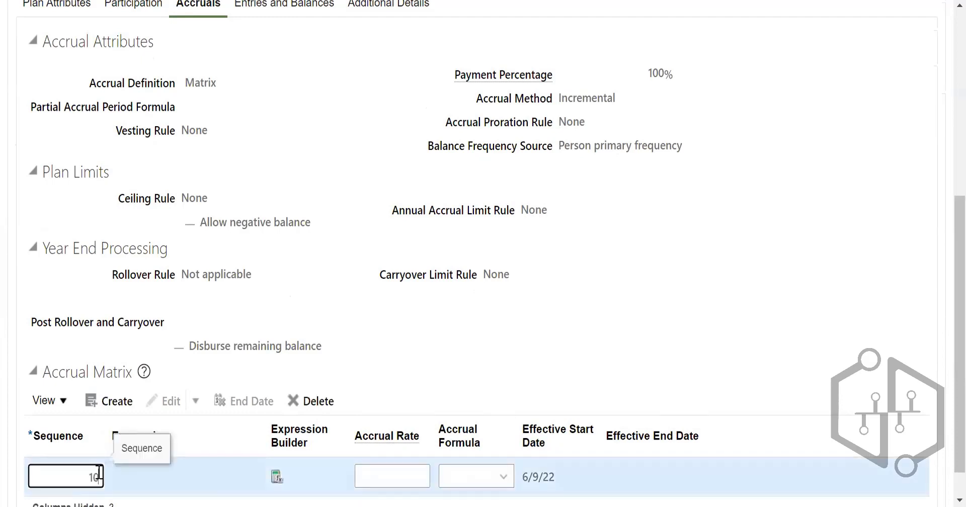
scroll(166, 347, "down", 1)
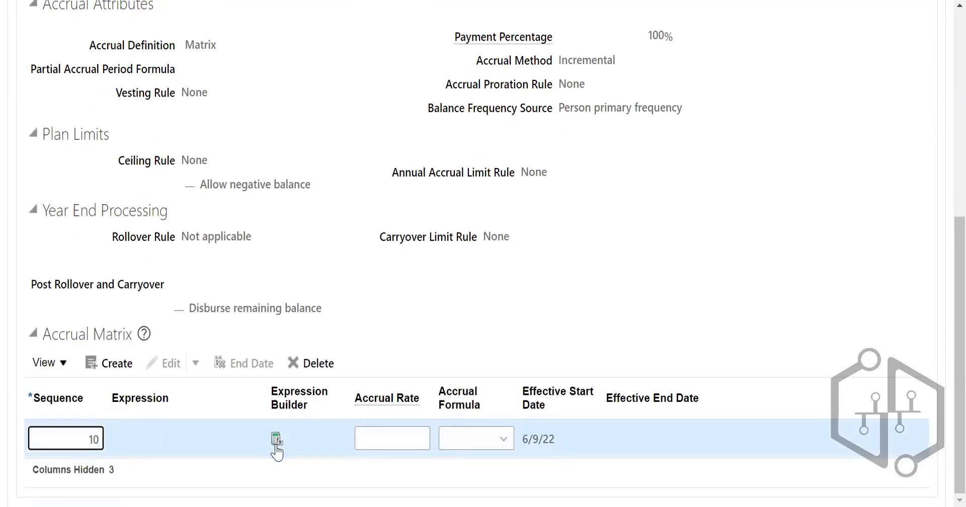
Step: Open the expression builder for the accrual matrix row and examine the available operators, derived age factors and person entities
left_click(277, 439)
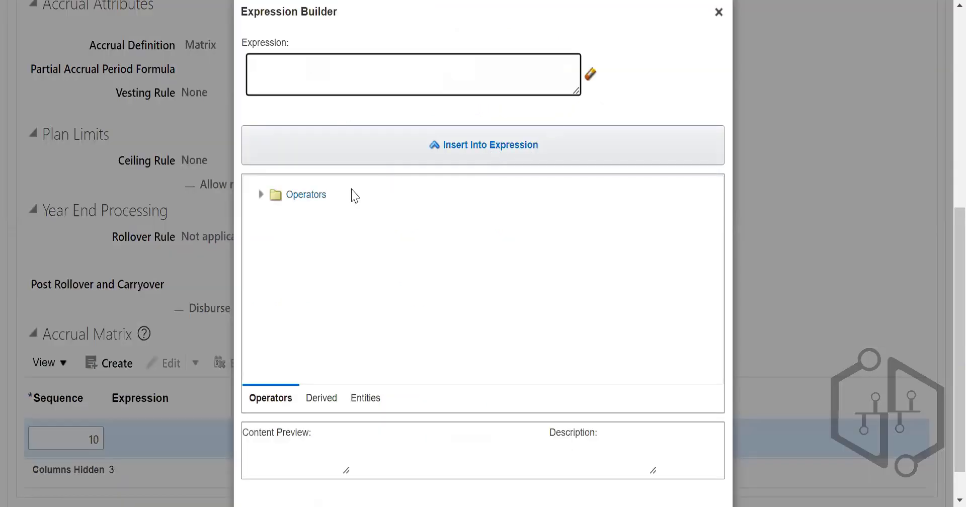
left_click(260, 194)
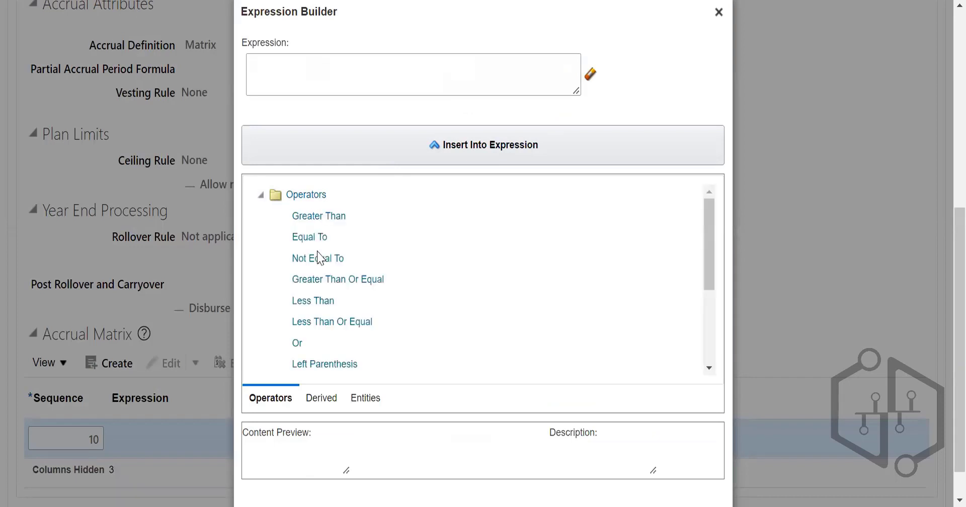
left_click(280, 58)
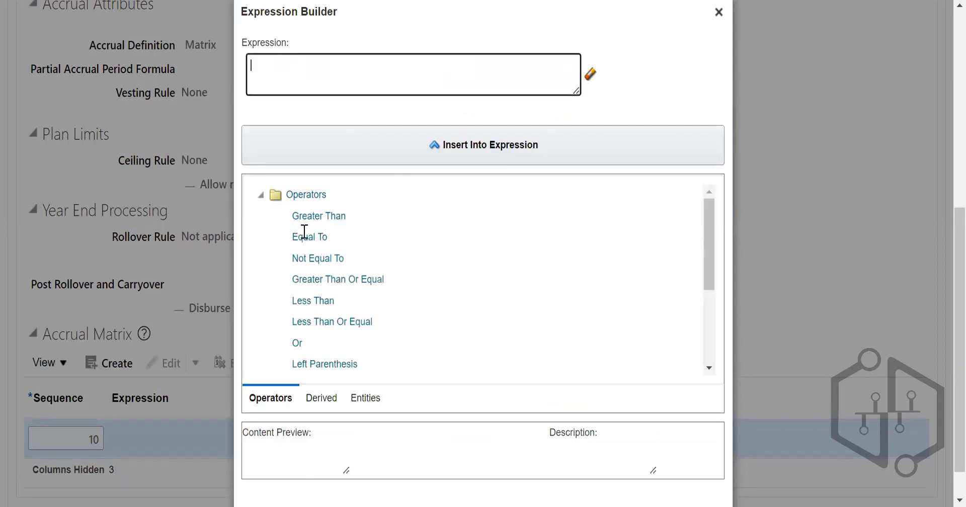
left_click(325, 398)
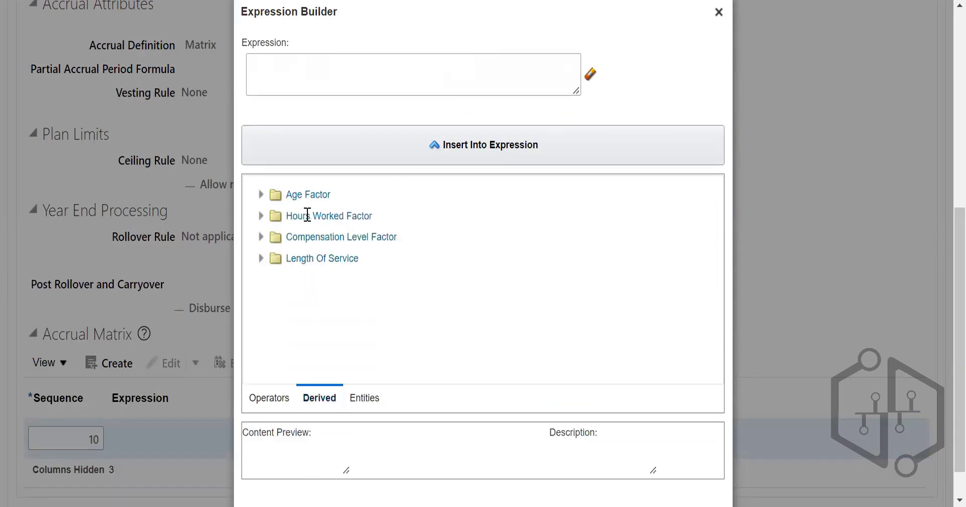
left_click(260, 195)
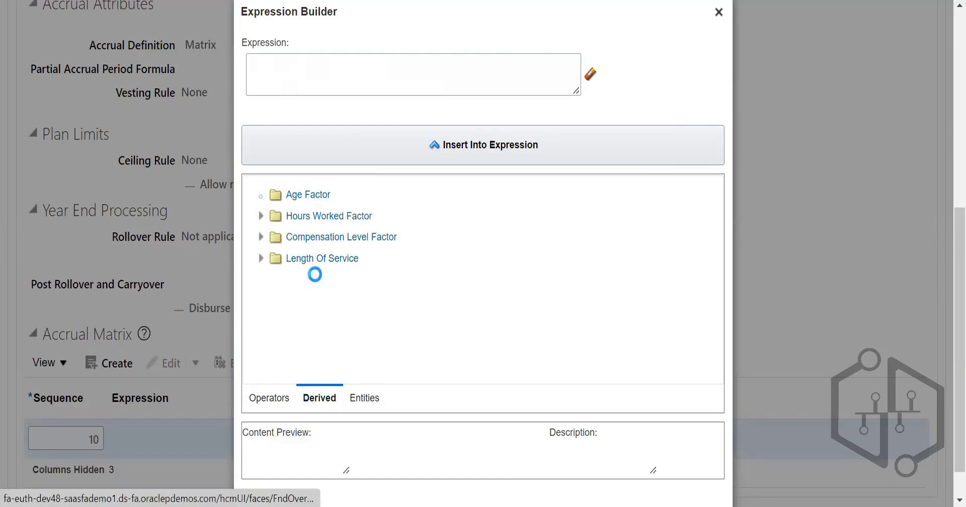
scroll(337, 312, "down", 5)
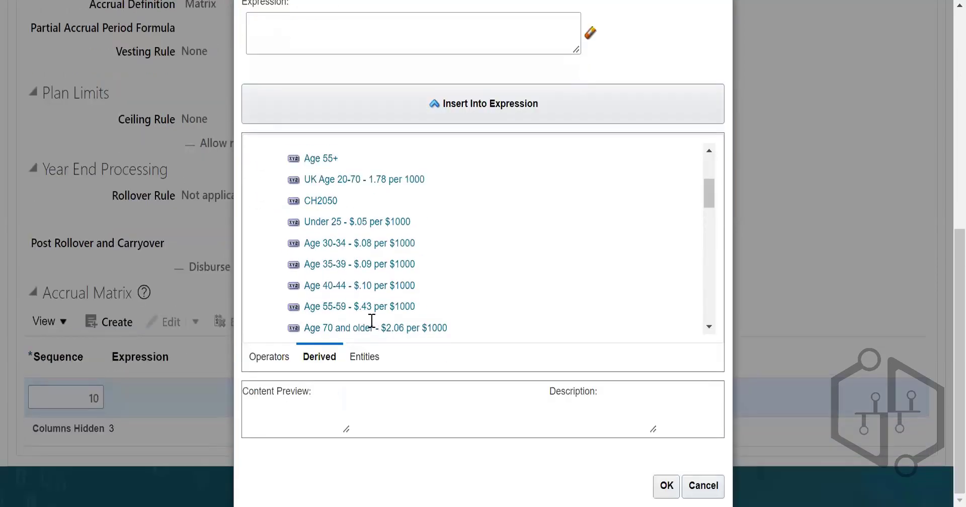
scroll(370, 322, "up", 5)
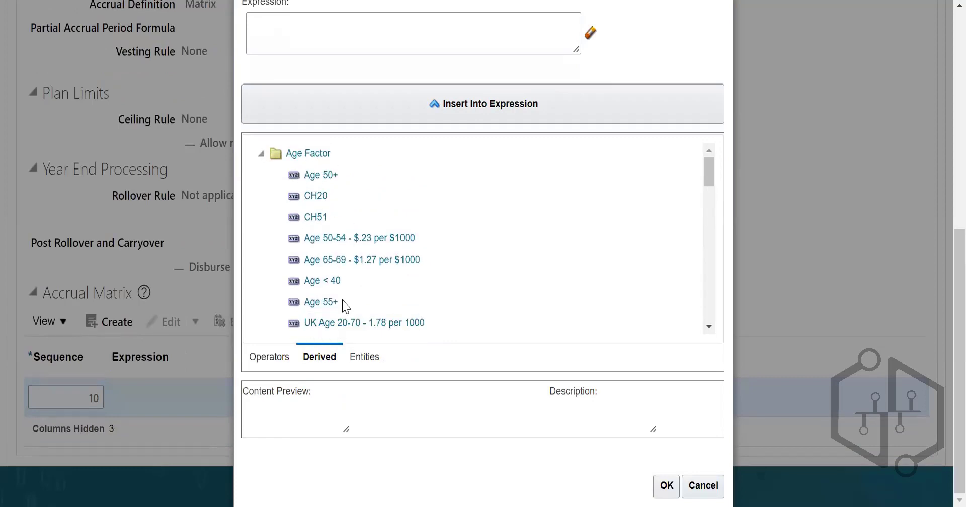
left_click(364, 357)
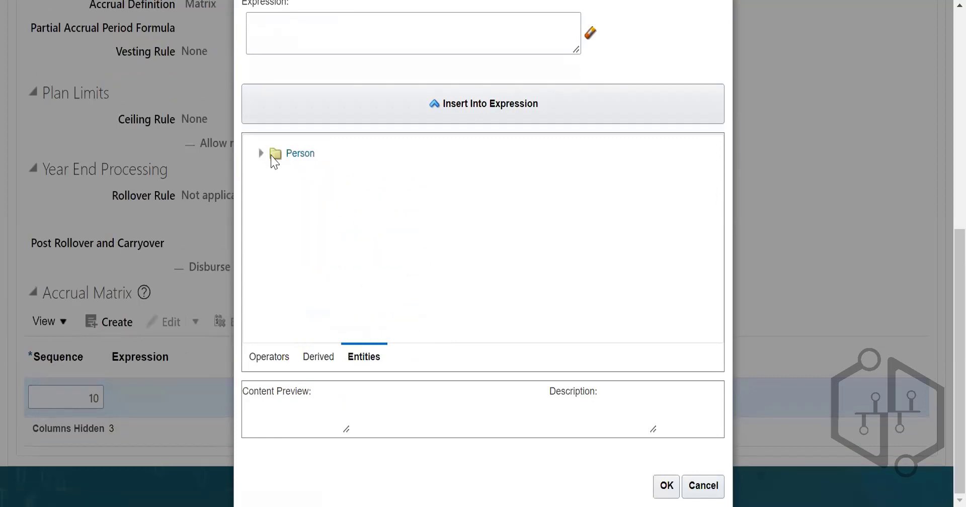
left_click(261, 153)
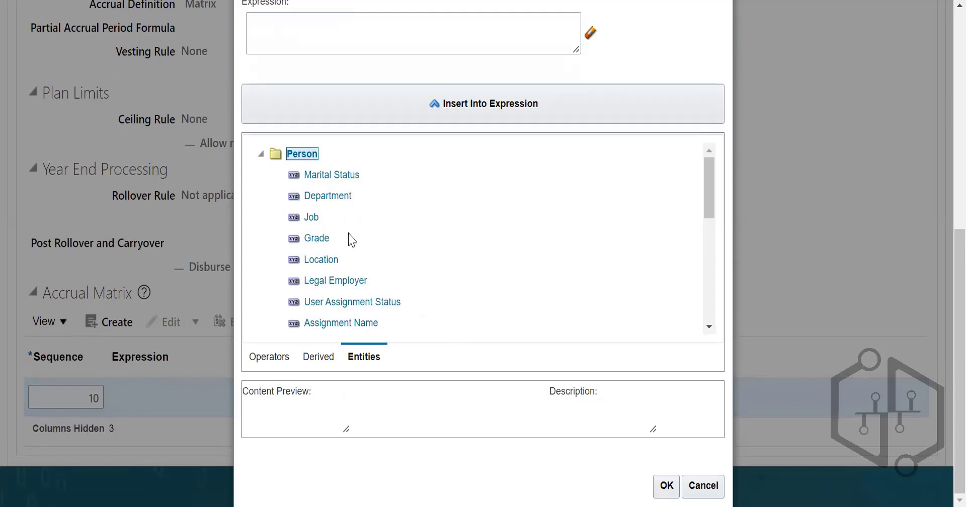
scroll(380, 263, "down", 3)
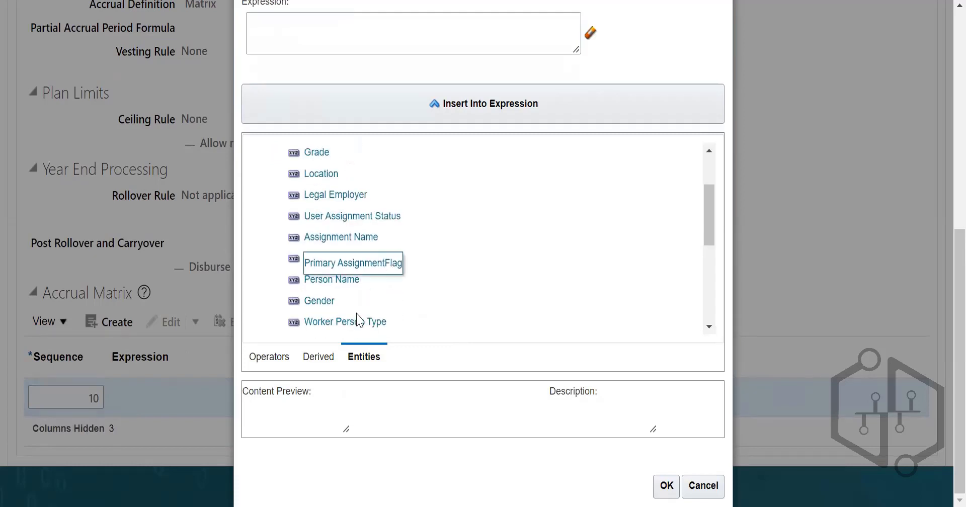
scroll(458, 313, "up", 3)
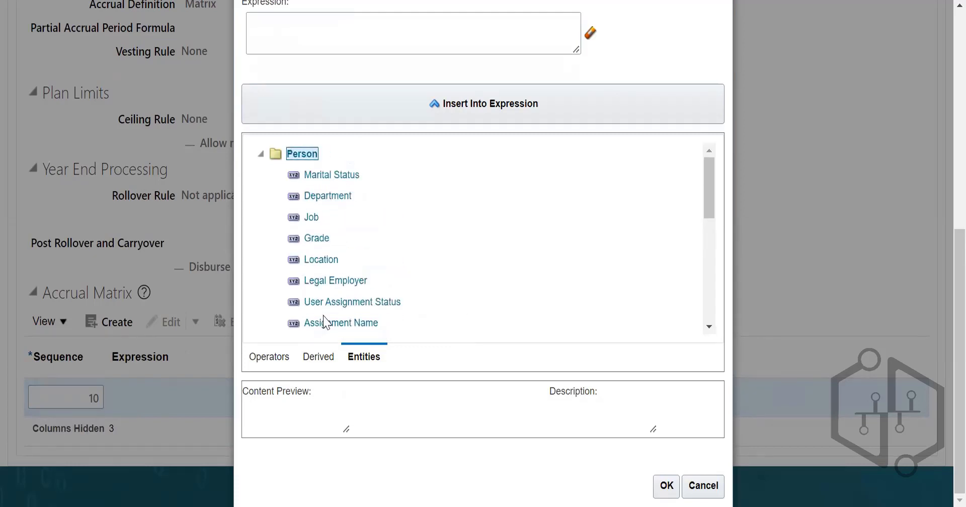
Step: Examine the operators, age factors and hours worked factors available for the accrual matrix expression
left_click(270, 357)
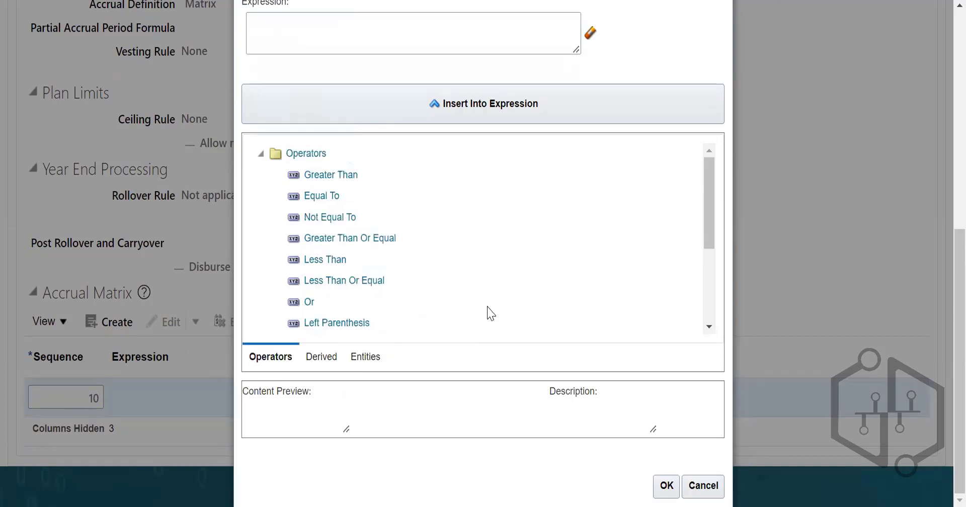
scroll(435, 296, "down", 4)
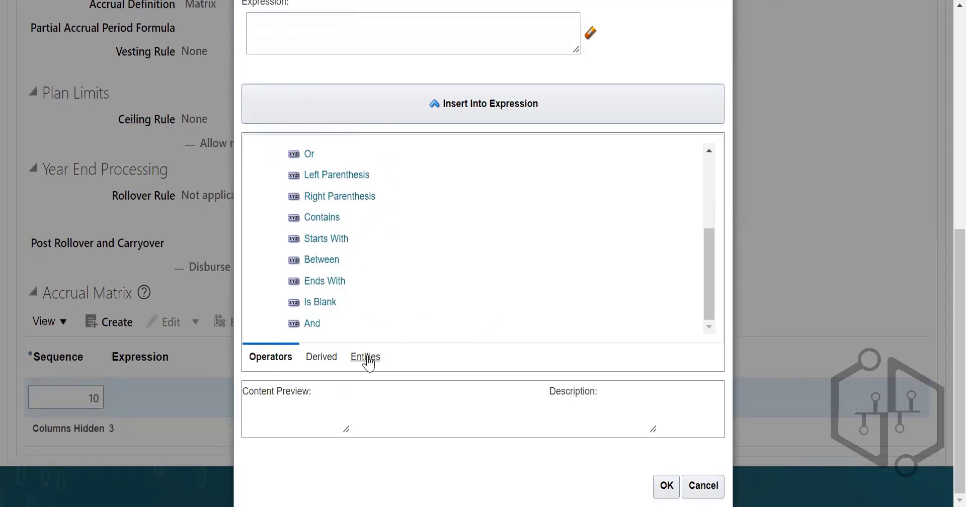
left_click(330, 358)
scroll(460, 276, "down", 2)
scroll(464, 277, "down", 10)
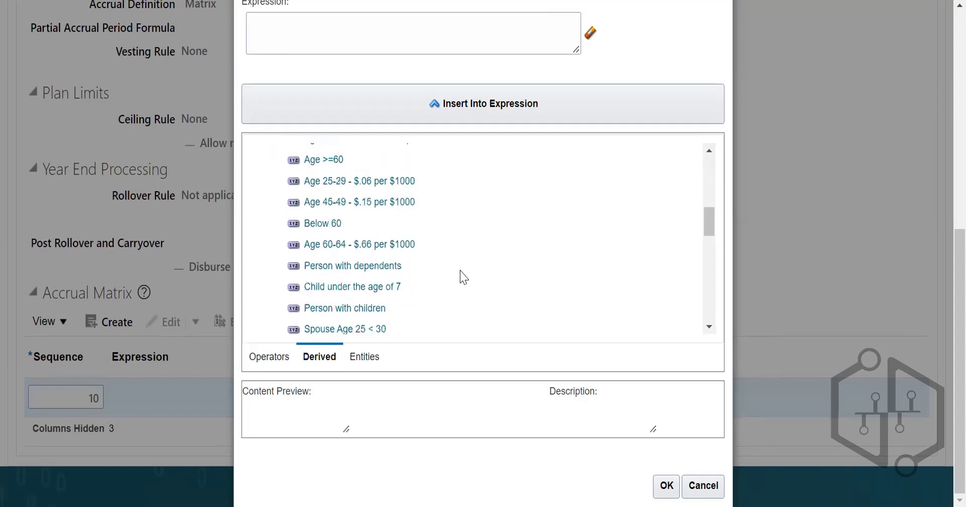
scroll(464, 277, "down", 5)
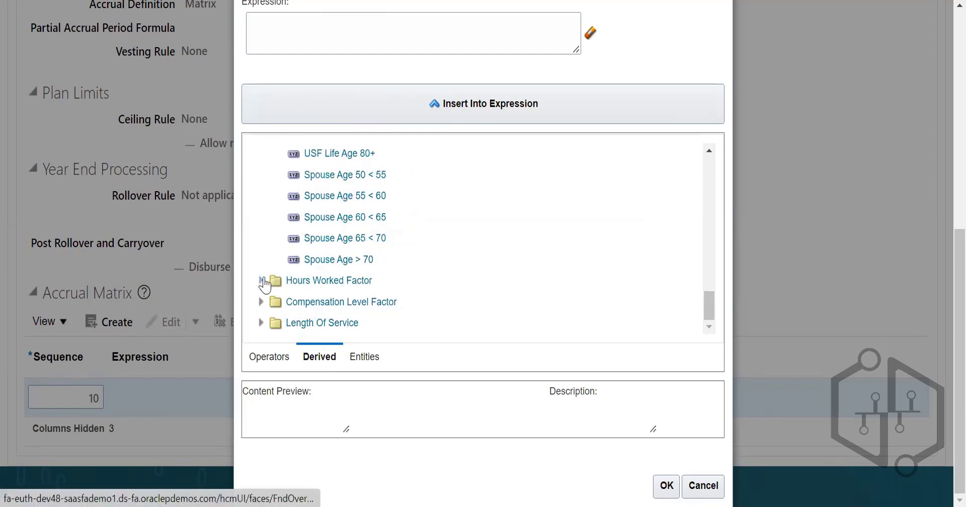
left_click(265, 280)
scroll(481, 301, "down", 2)
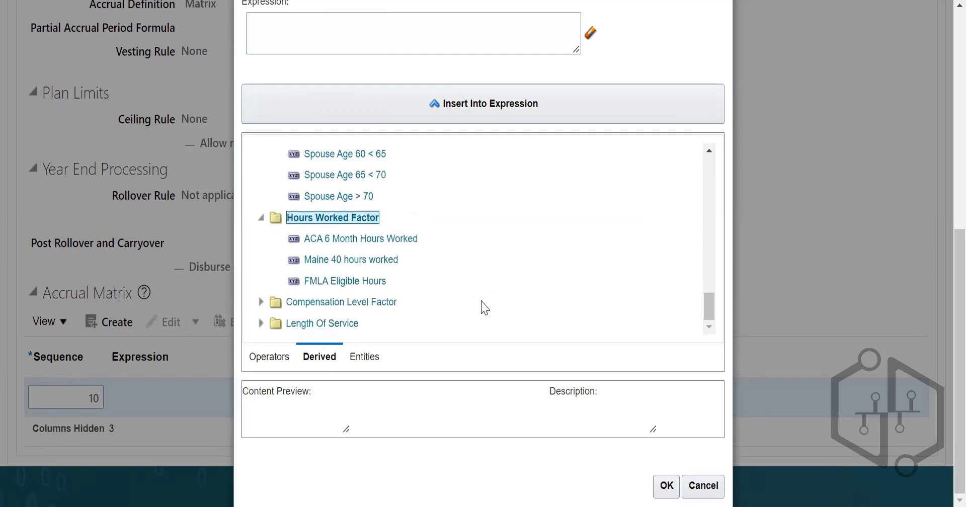
Step: Insert the Less than 3 Months factor from Length Of Service into the accrual matrix expression
left_click(262, 323)
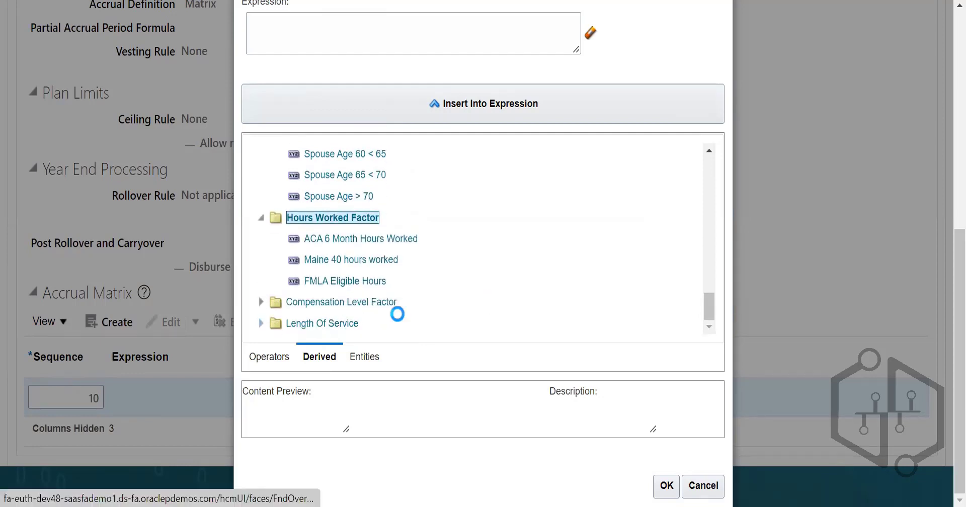
scroll(466, 315, "down", 3)
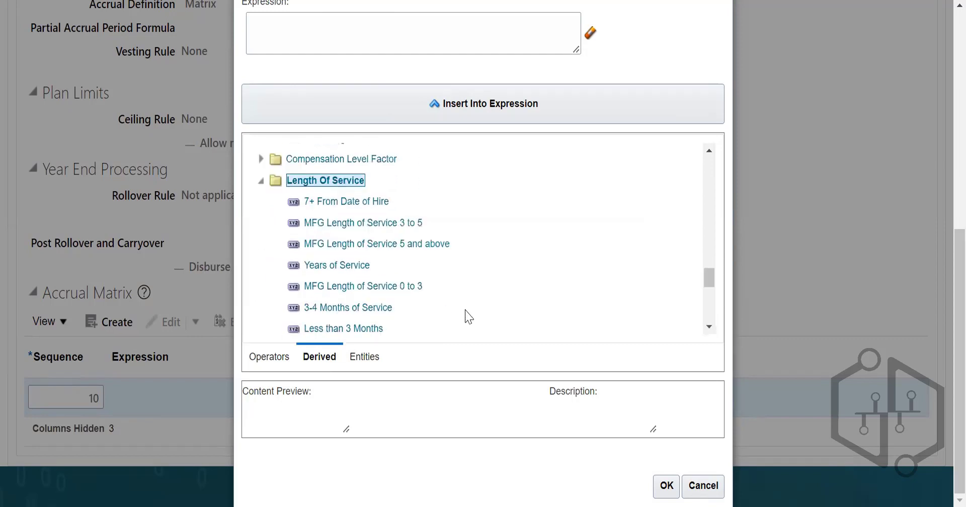
left_click(344, 271)
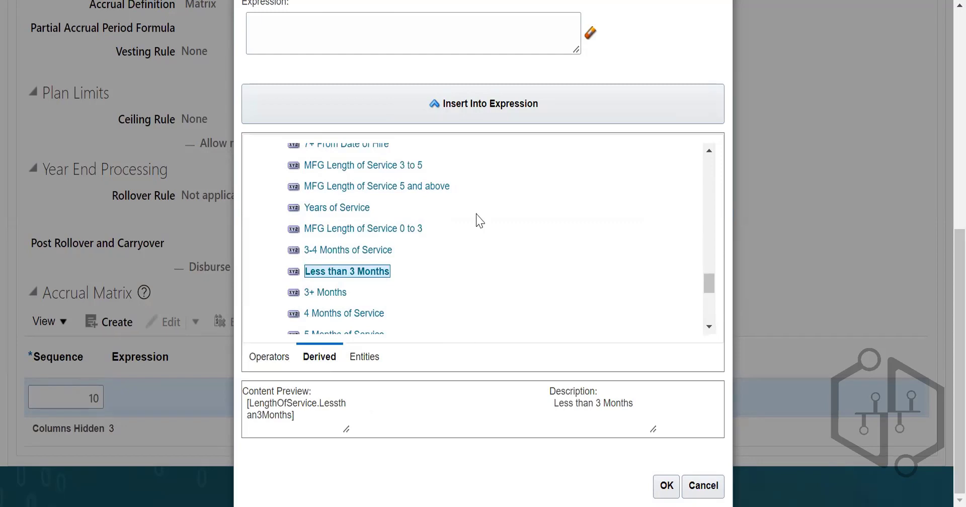
left_click(473, 104)
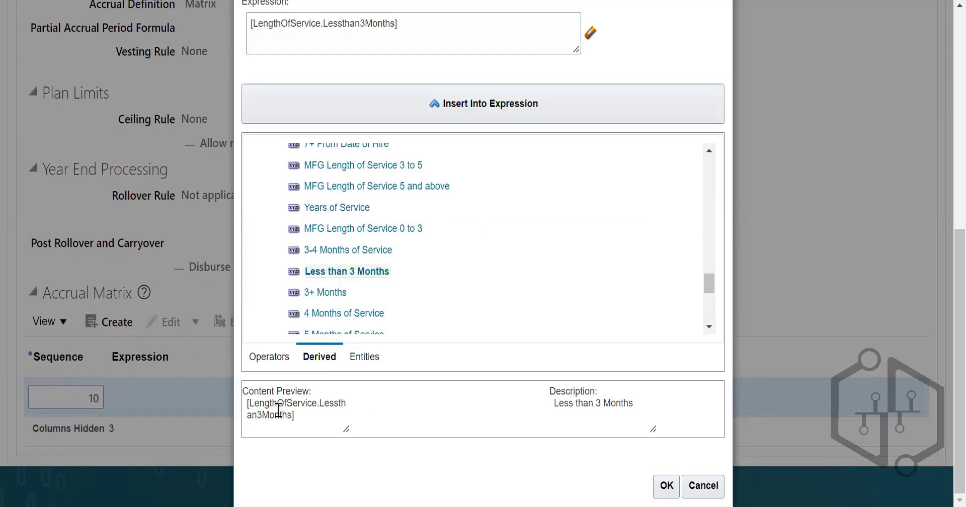
Step: Complete the length-of-service expression with the Greater Than operator and the value 5, and confirm it
left_click(270, 357)
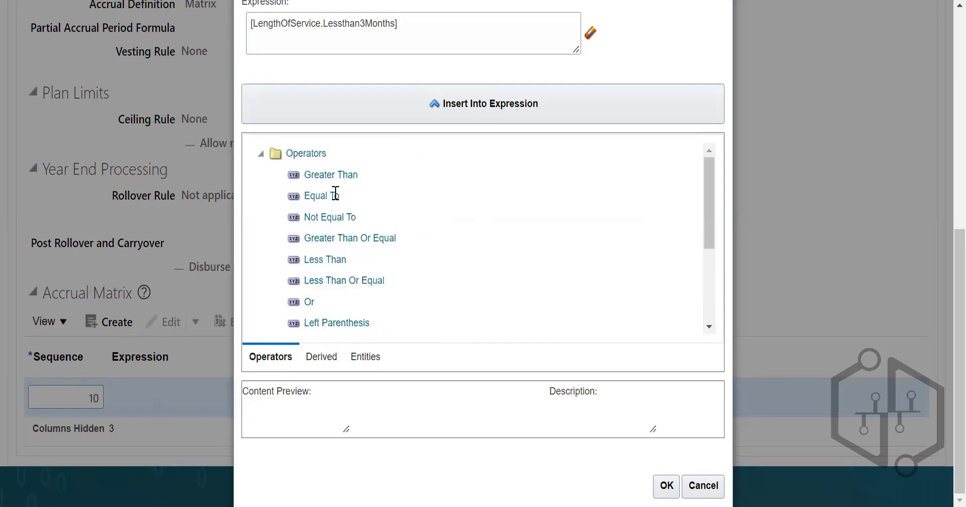
left_click(332, 174)
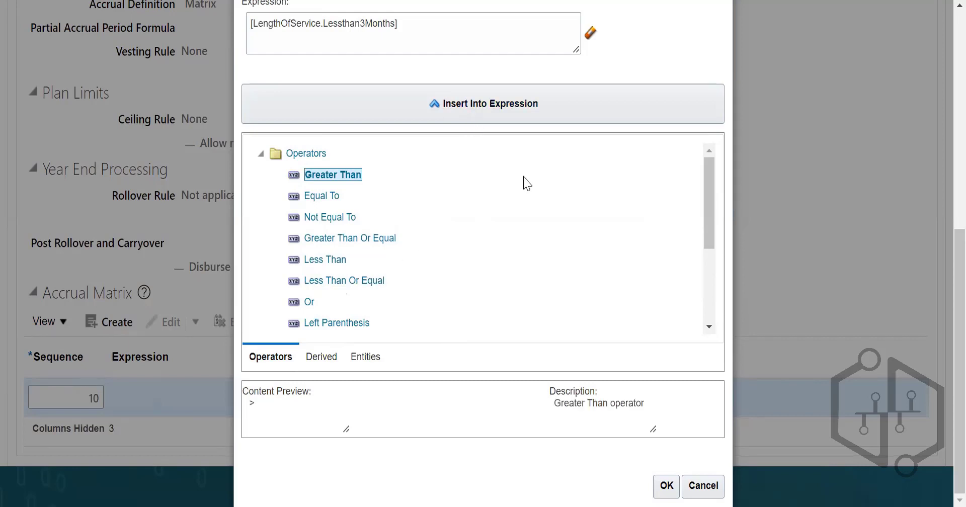
left_click(495, 104)
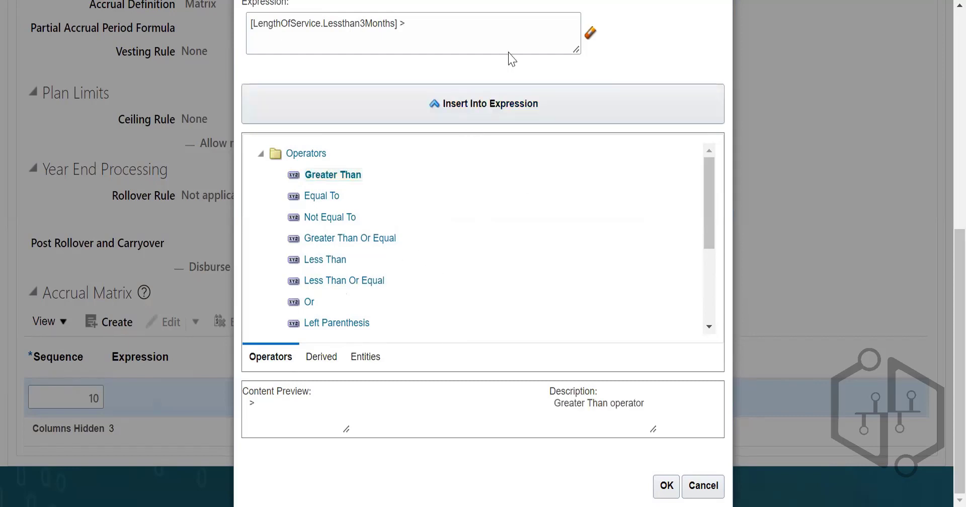
left_click(452, 19)
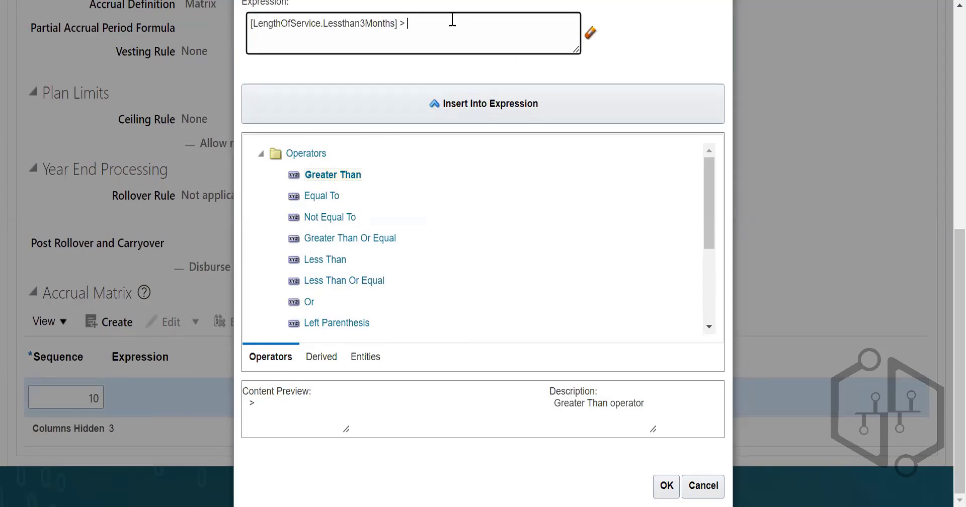
type("5")
left_click(667, 485)
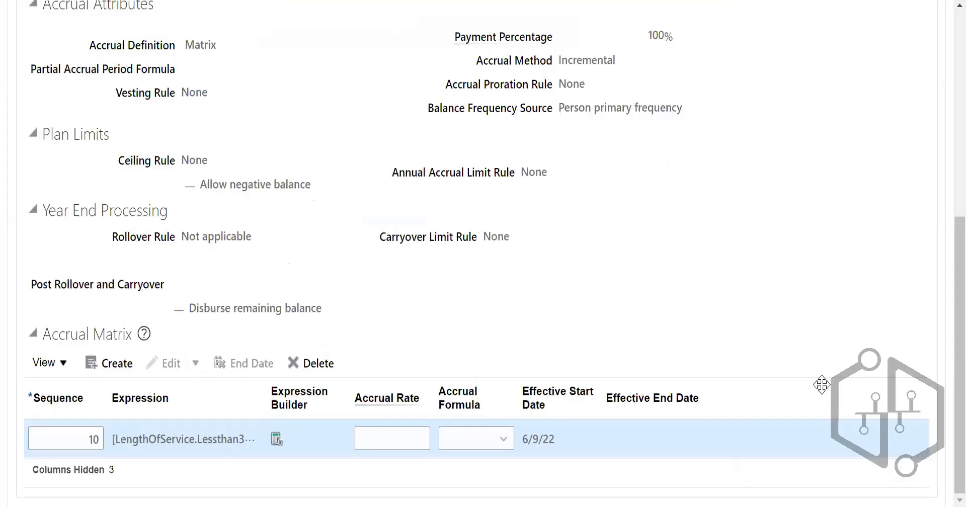
Step: Set the accrual rate of the sequence 10 row to 200 and leave its accrual formula blank
left_click(403, 434)
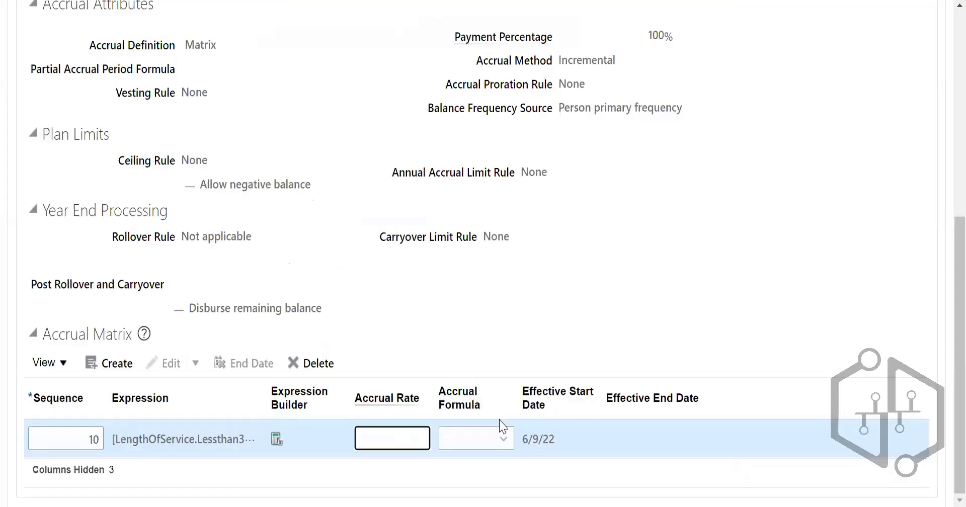
type("200")
left_click(502, 439)
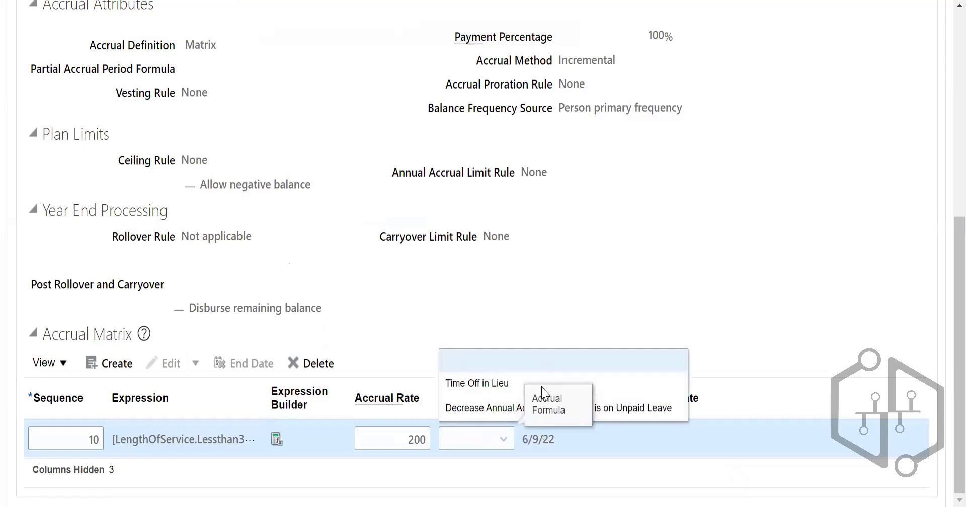
left_click(623, 273)
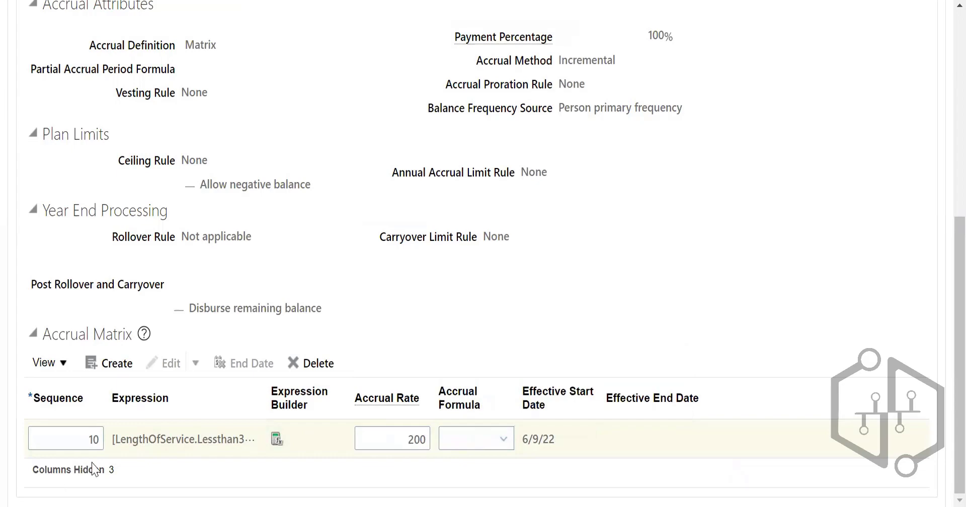
Step: Create a second accrual matrix row with sequence 20
left_click(98, 369)
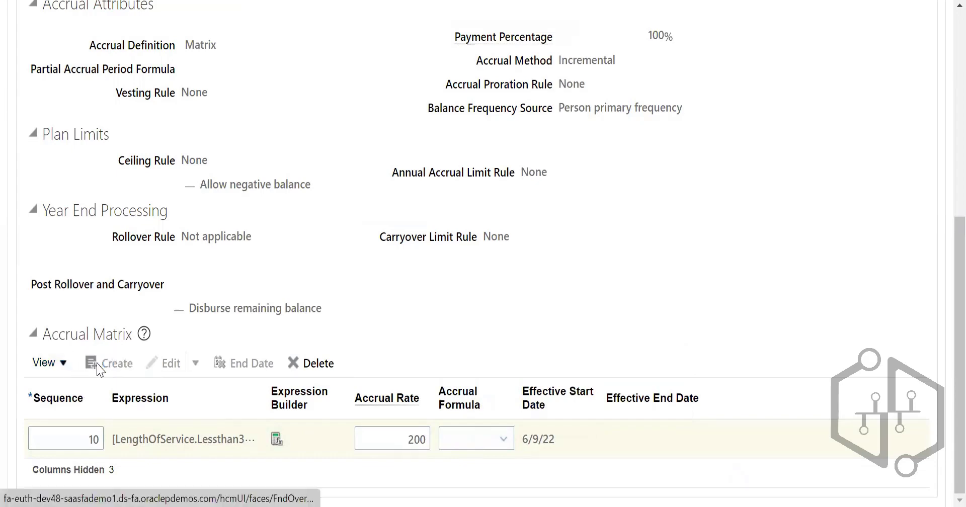
left_click(85, 433)
type("20")
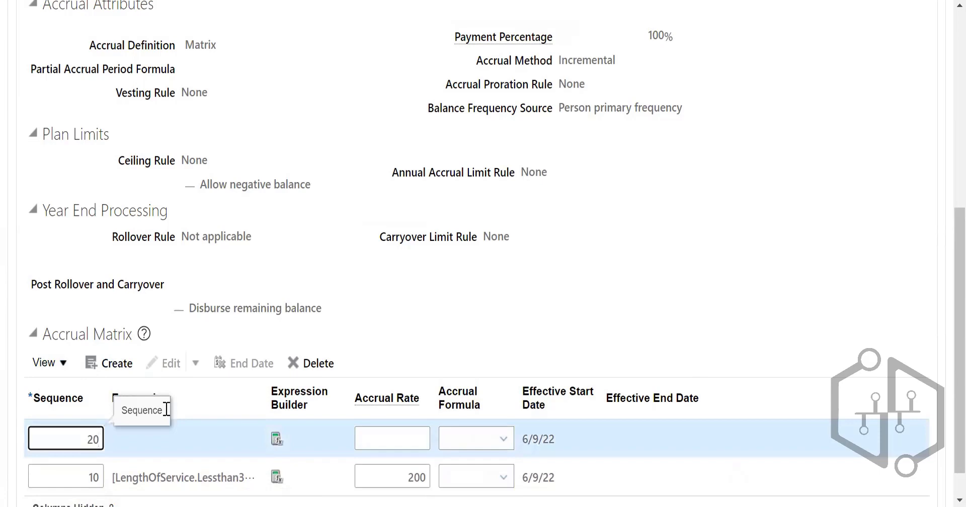
scroll(199, 401, "down", 1)
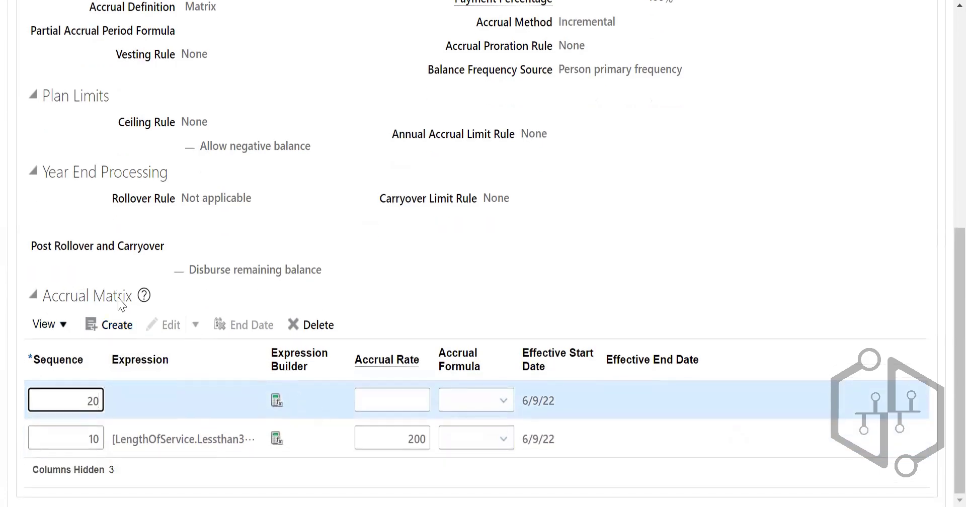
scroll(220, 294, "up", 6)
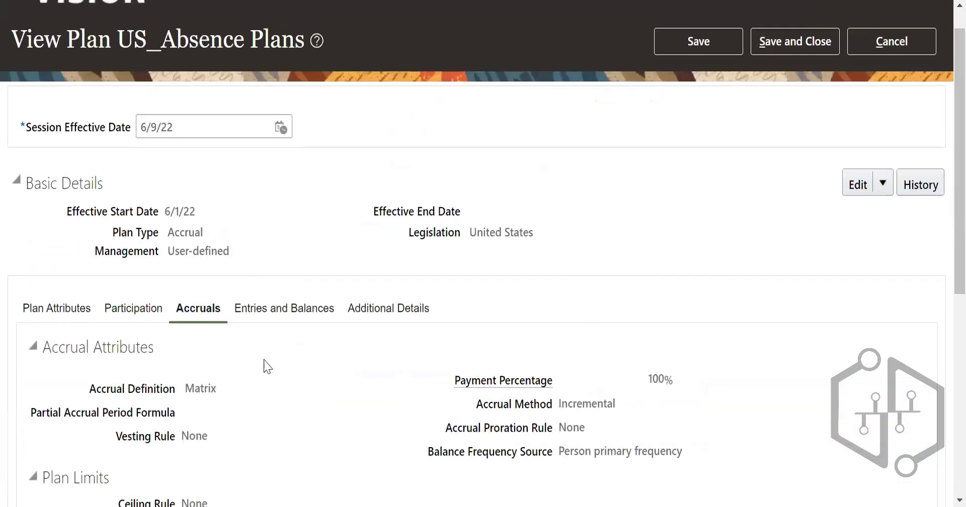
scroll(249, 281, "down", 2)
scroll(250, 281, "down", 1)
scroll(352, 397, "down", 4)
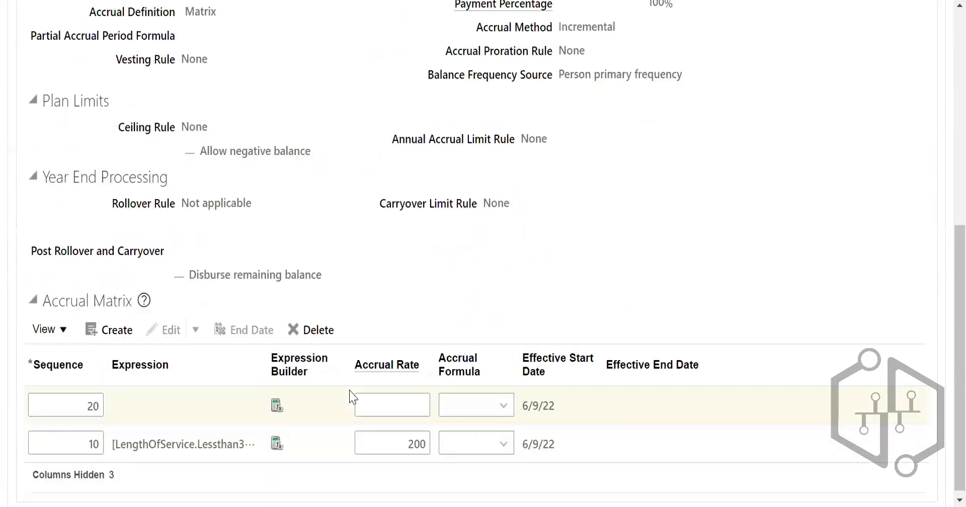
Step: Open the expression builder for the sequence 20 row and insert the age factor Age 35-39 - $.09 per $1000
left_click(277, 401)
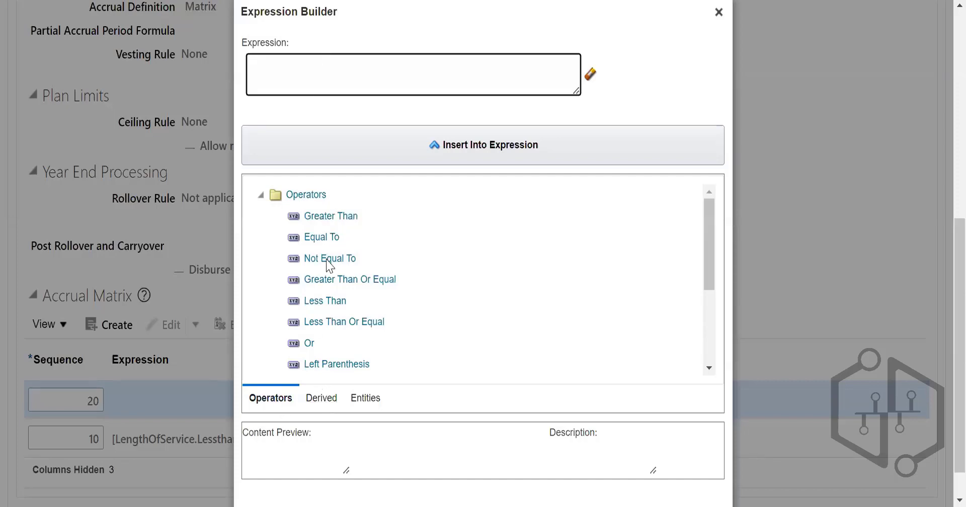
scroll(352, 342, "down", 3)
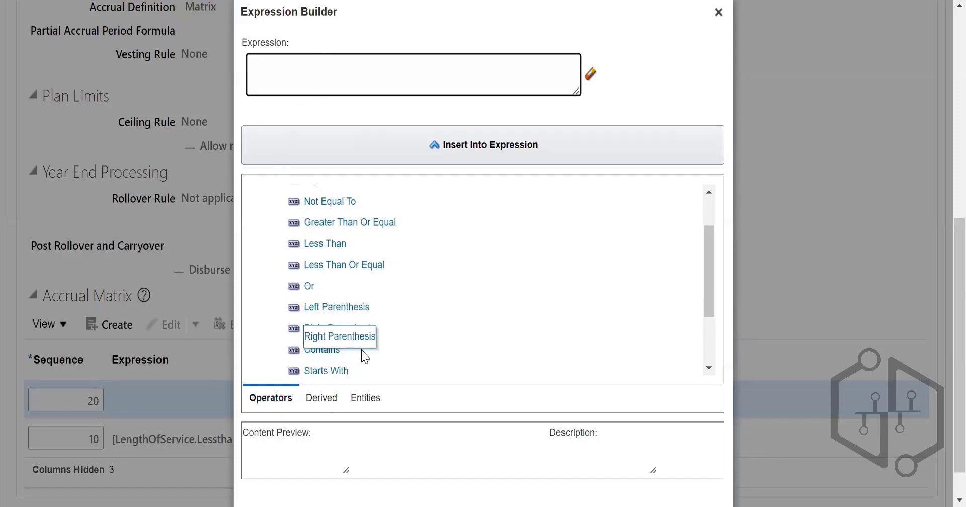
scroll(361, 321, "down", 1)
scroll(341, 274, "up", 2)
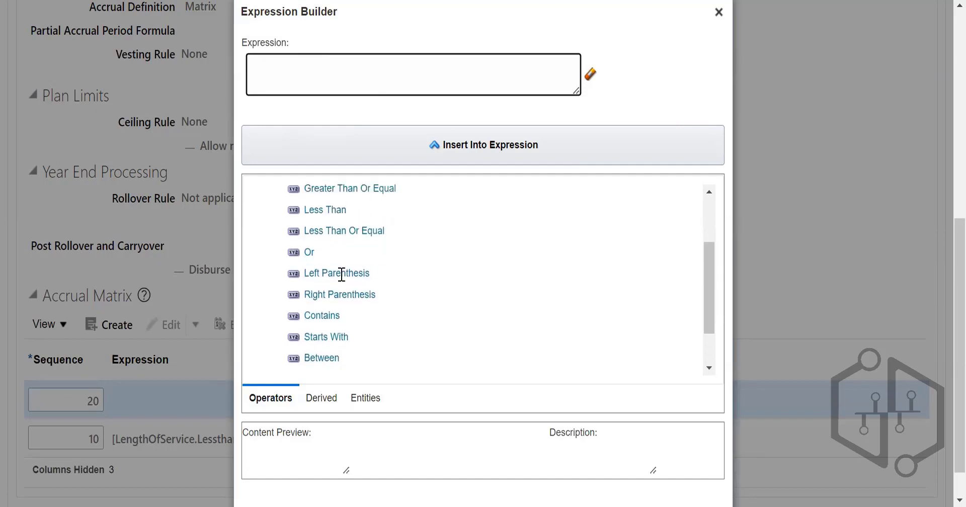
scroll(367, 293, "down", 1)
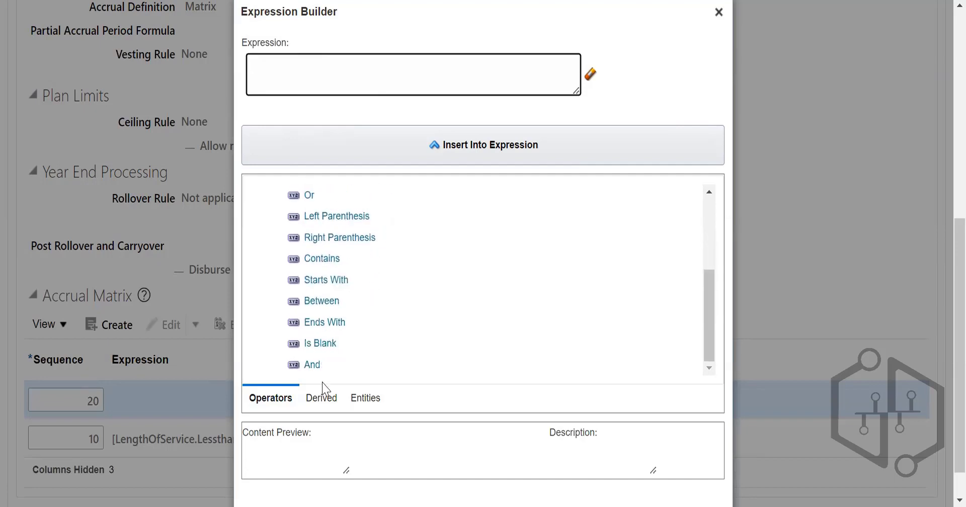
left_click(323, 394)
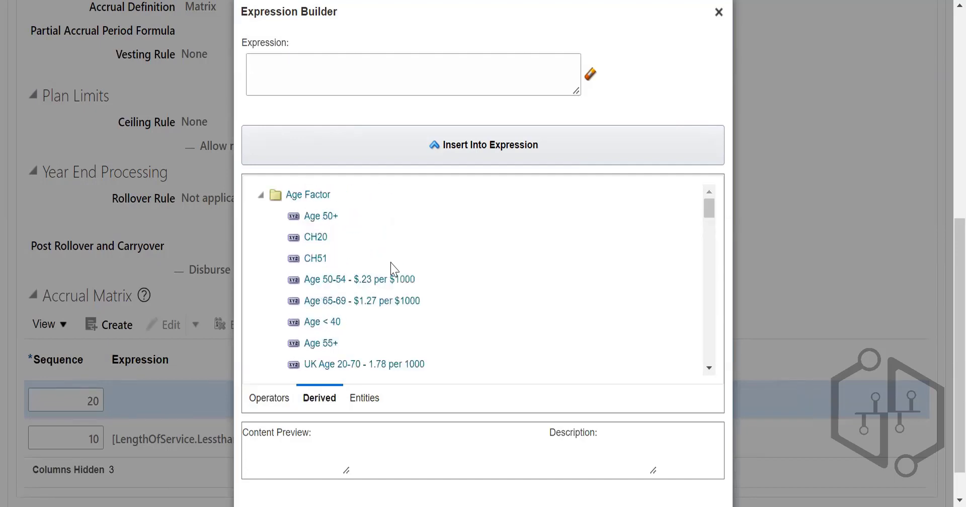
scroll(350, 302, "down", 4)
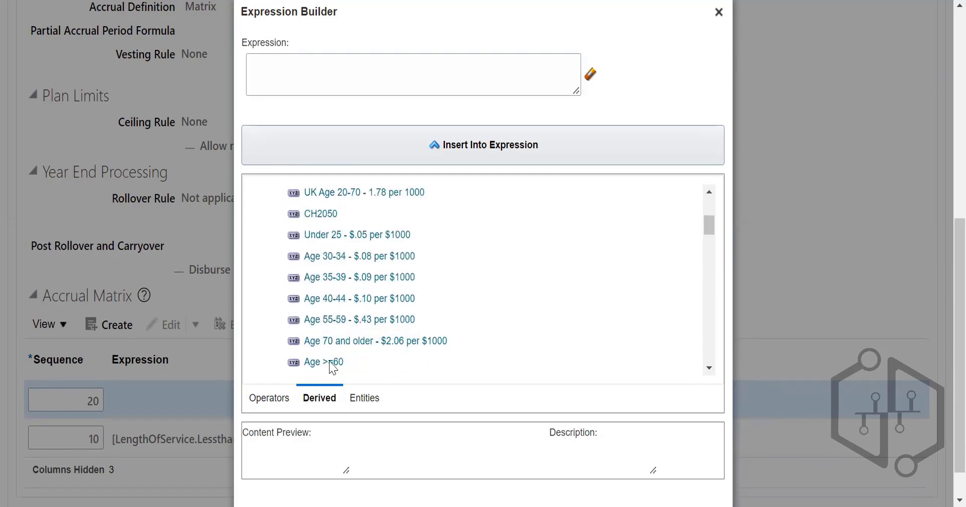
left_click(334, 235)
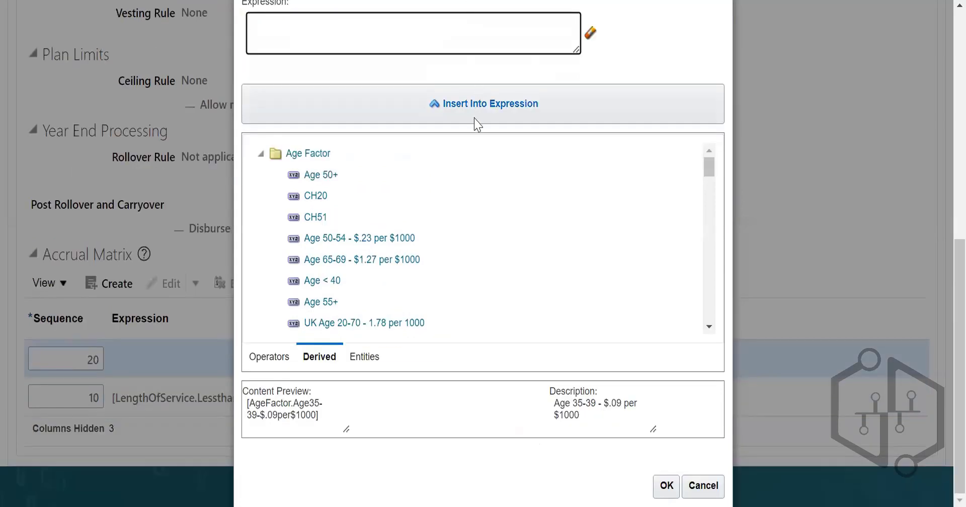
left_click(481, 112)
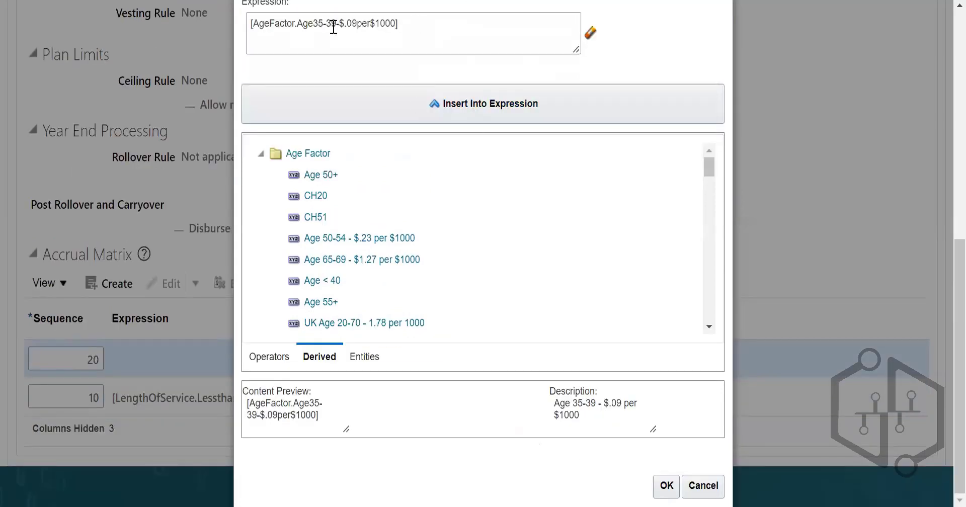
Step: Try to insert the Less Than Or Equal operator after the age factor in the sequence 20 expression
left_click(275, 355)
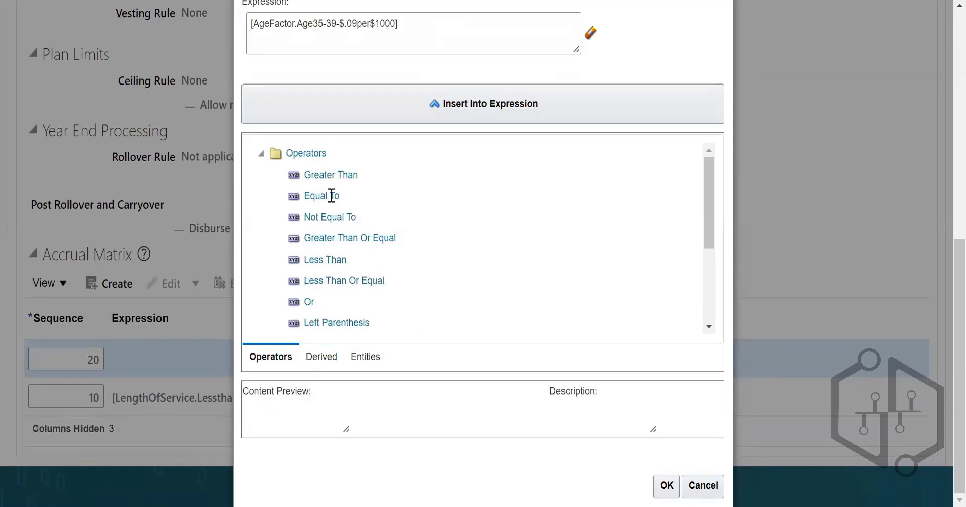
left_click(363, 280)
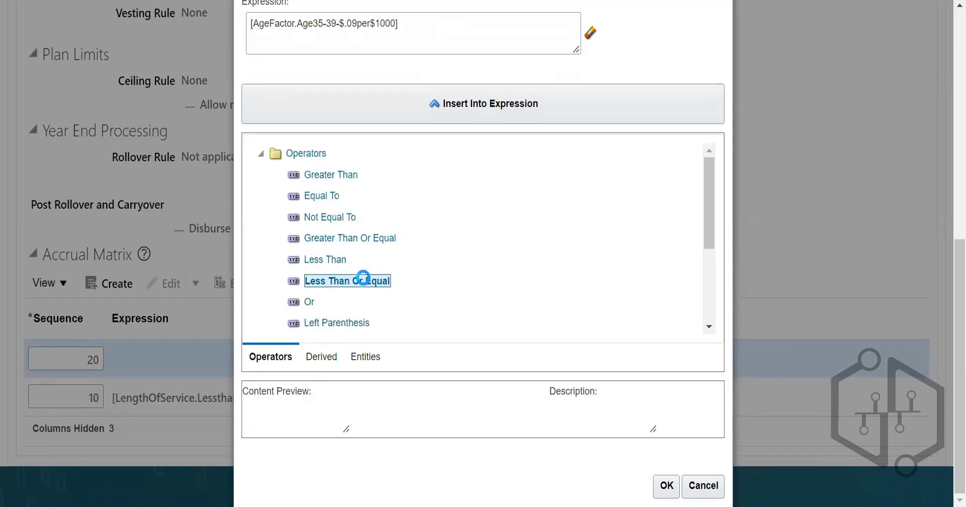
left_click(492, 116)
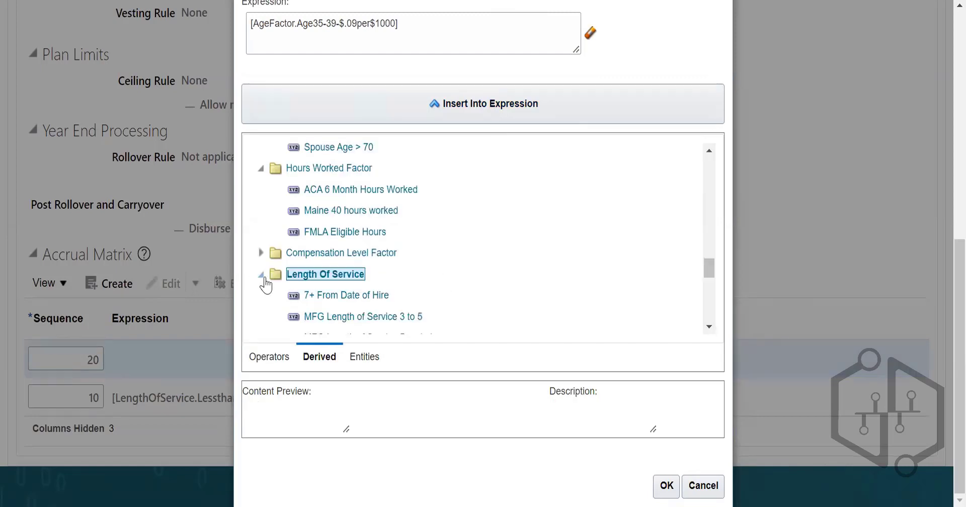
Step: Replace the age factor in the sequence 20 expression with the Length Of Service factor Years of Service
left_click(260, 275)
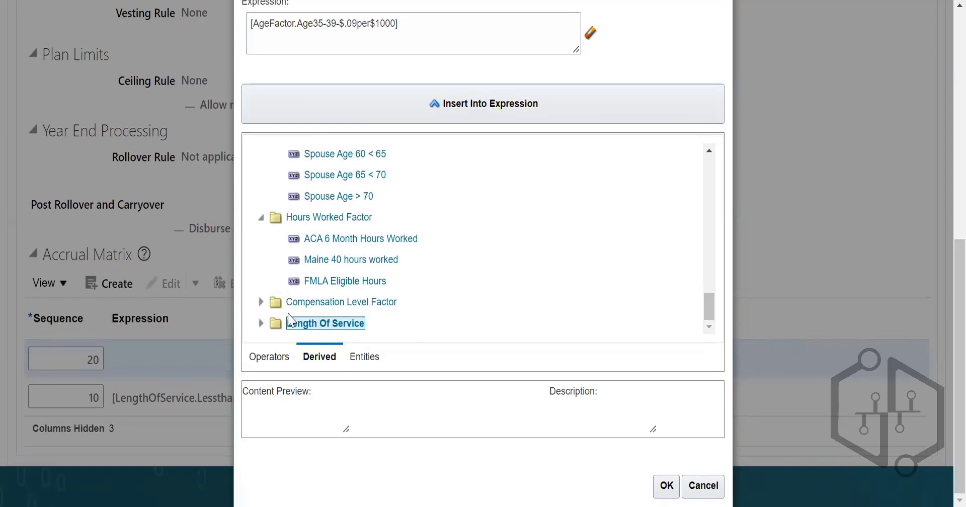
left_click(260, 323)
scroll(457, 319, "down", 3)
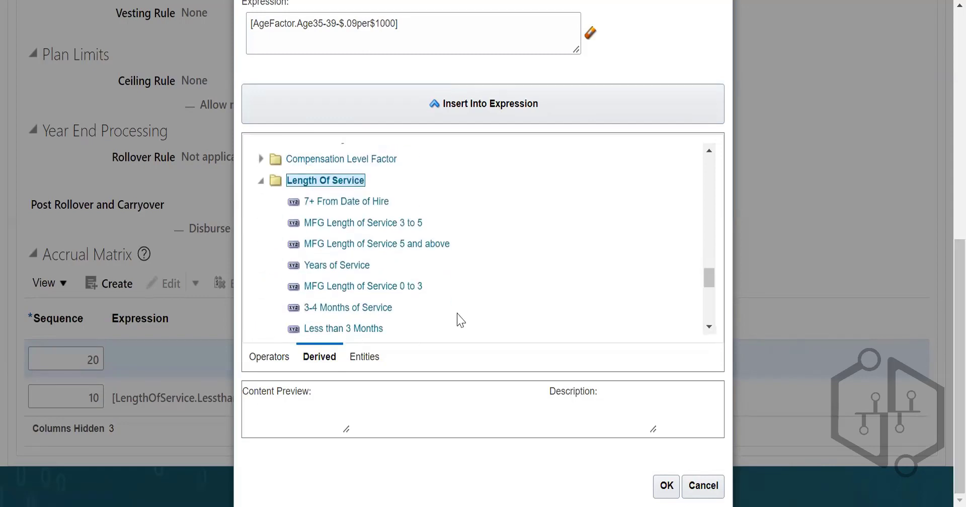
left_click(347, 260)
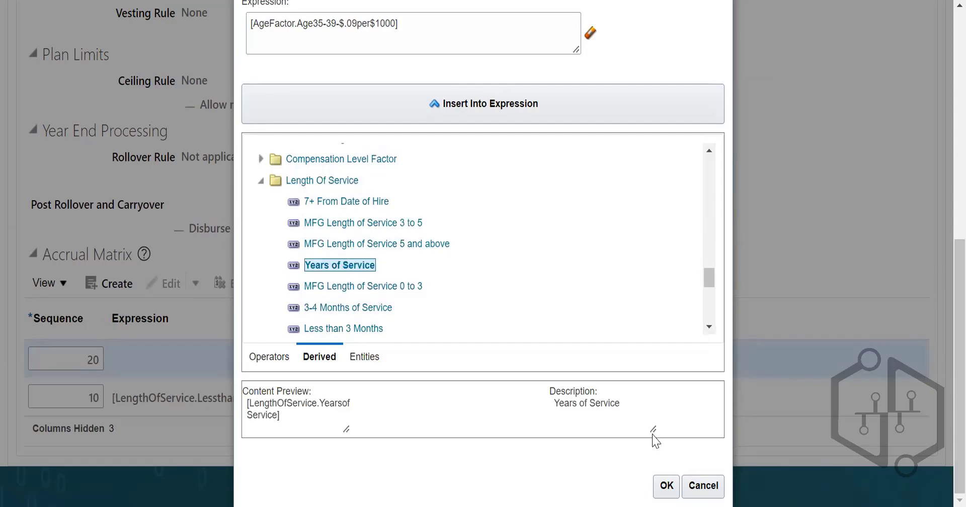
left_click(543, 25)
key("BackSpace")
key("BackSpace")
key("BackSpace")
key("BackSpace")
key("BackSpace")
key("BackSpace")
key("BackSpace")
key("BackSpace")
key("BackSpace")
key("BackSpace")
key("BackSpace")
key("BackSpace")
key("BackSpace")
key("BackSpace")
key("BackSpace")
key("BackSpace")
key("BackSpace")
key("BackSpace")
key("BackSpace")
key("BackSpace")
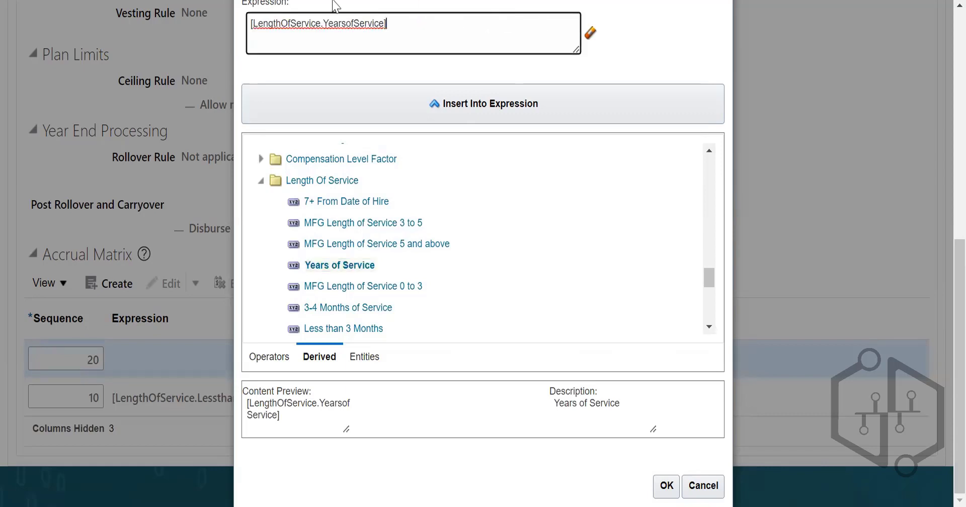
Step: Complete the sequence 20 expression with the Greater Than operator and the value 10, and accept it
left_click(264, 360)
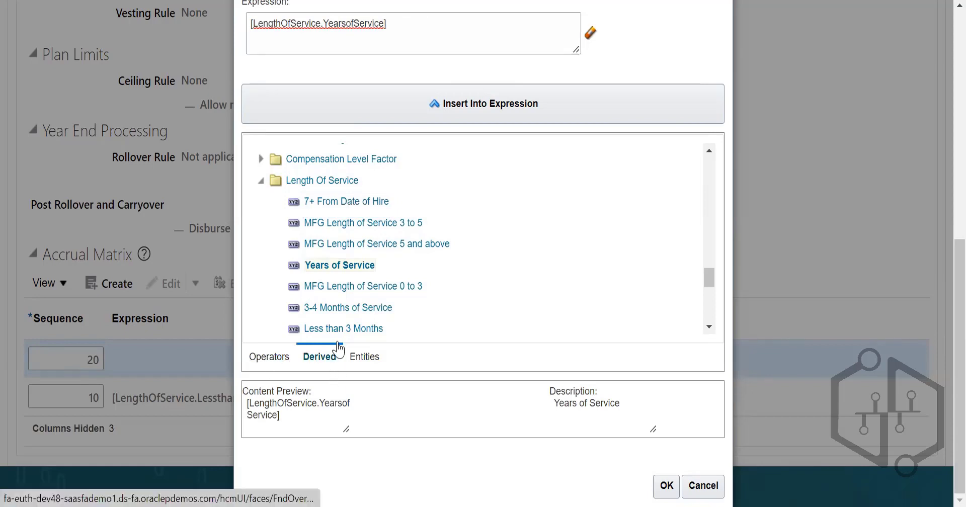
left_click(330, 177)
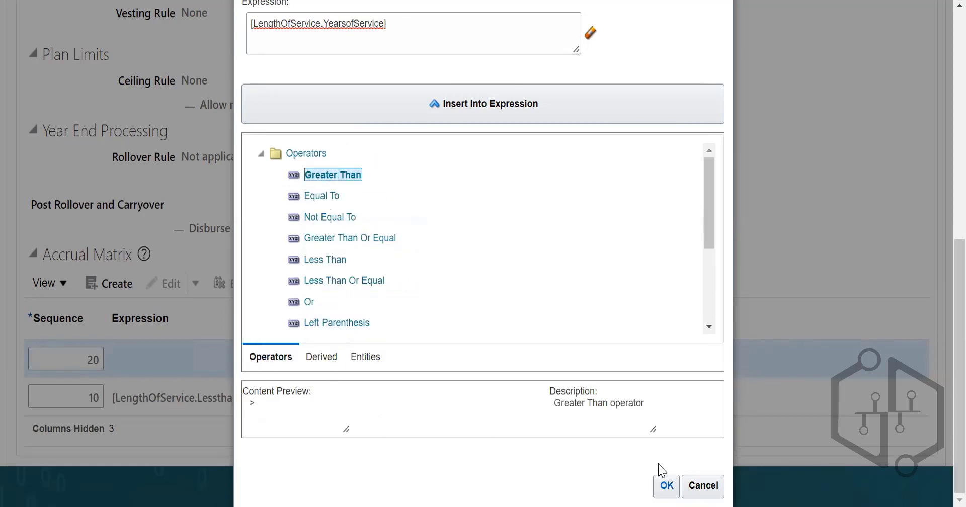
left_click(511, 116)
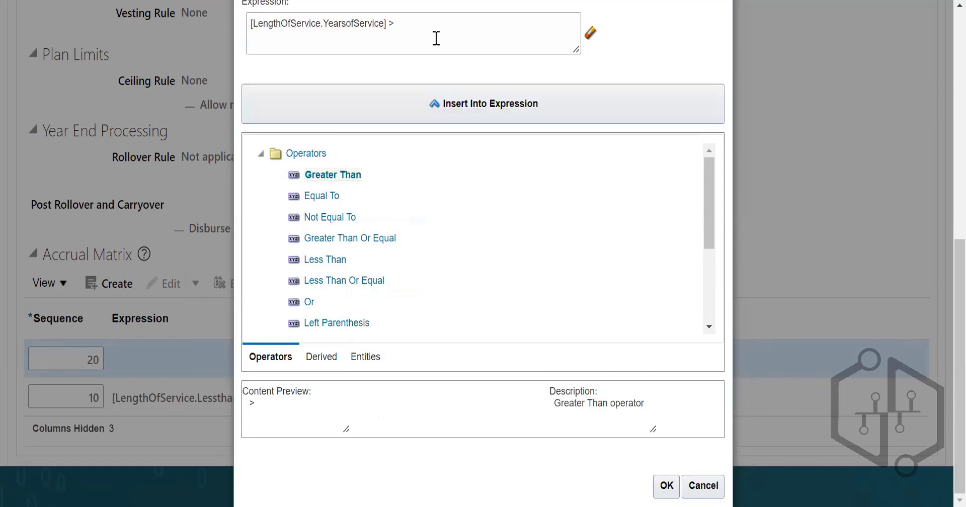
left_click(409, 20)
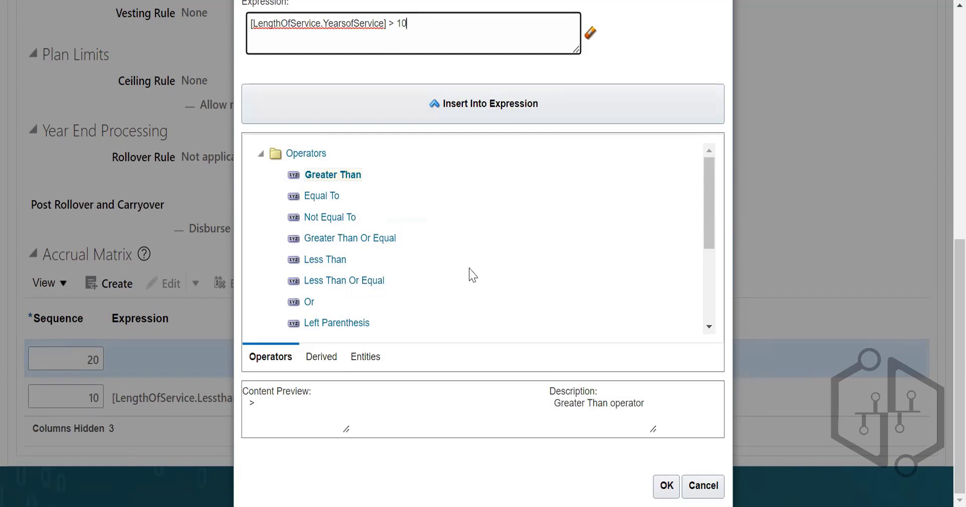
left_click(675, 483)
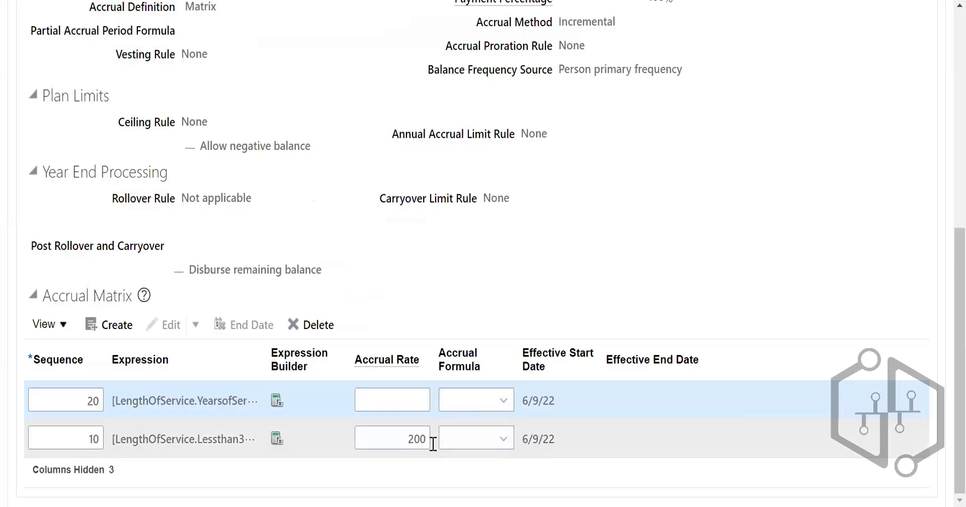
Step: Set the accrual rate of the sequence 20 row to 100
left_click(416, 401)
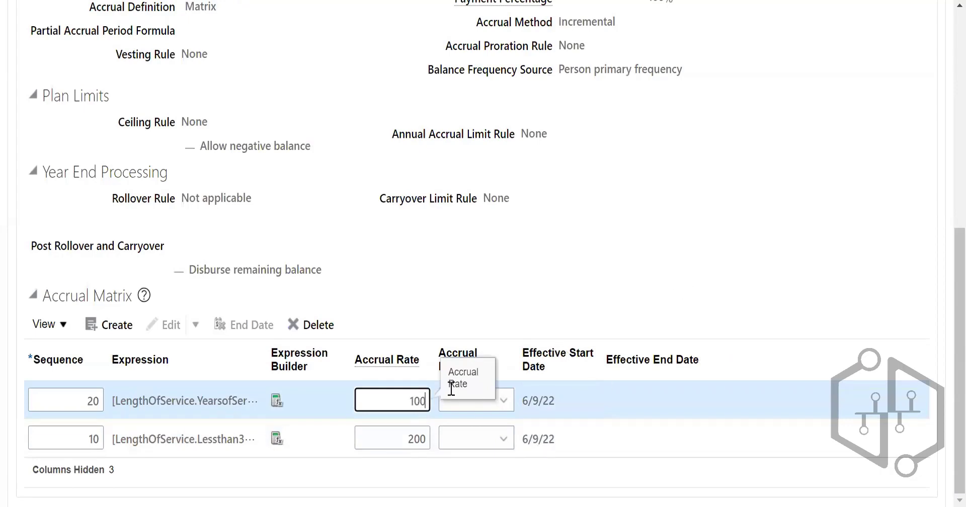
scroll(243, 259, "up", 8)
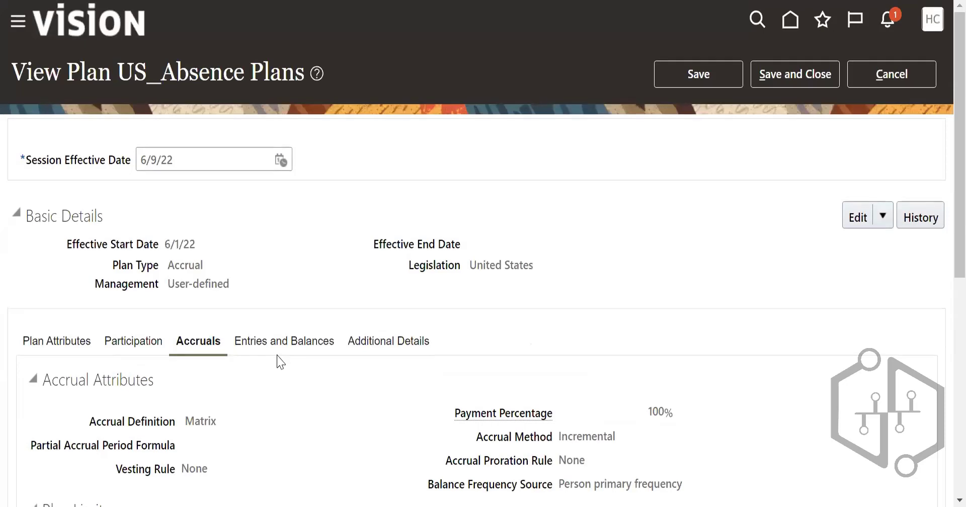
scroll(280, 361, "down", 8)
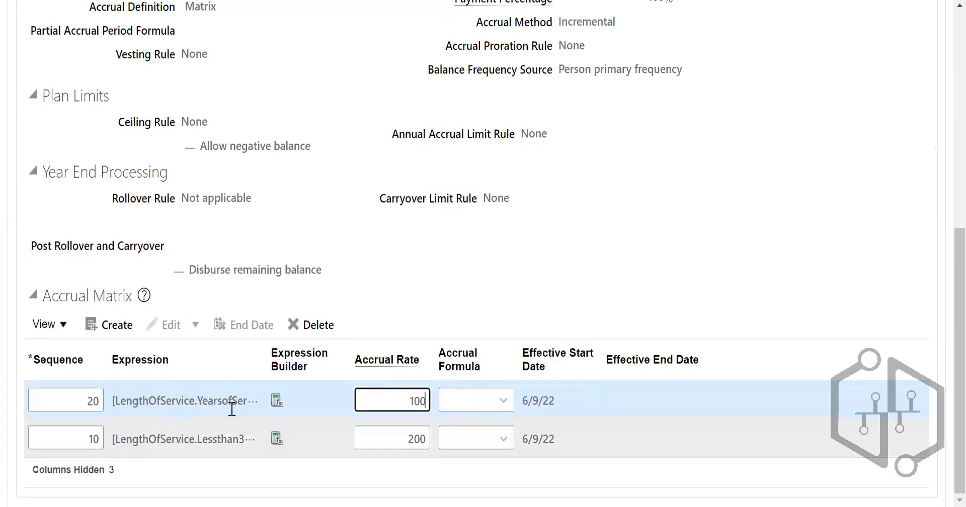
Step: Review the full expression of the sequence 10 row in the expression builder and close it
left_click(235, 440)
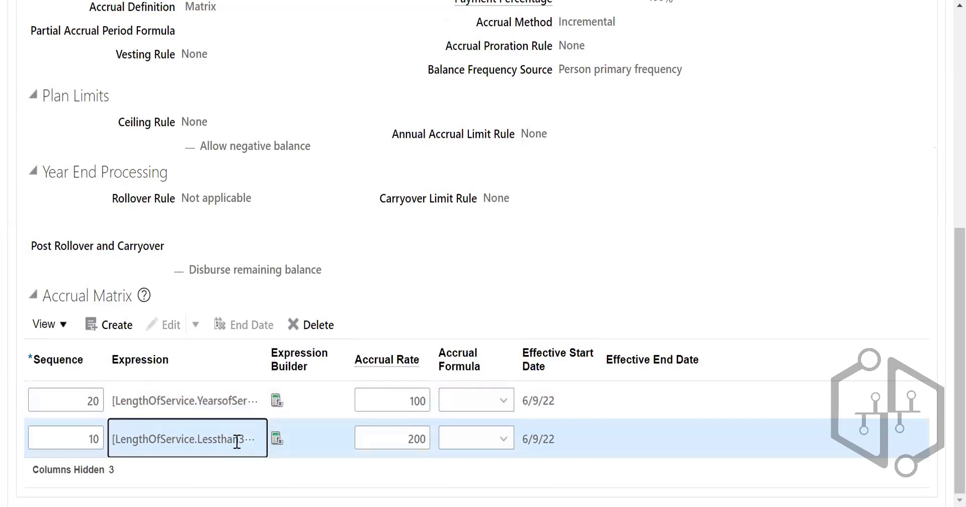
left_click(258, 440)
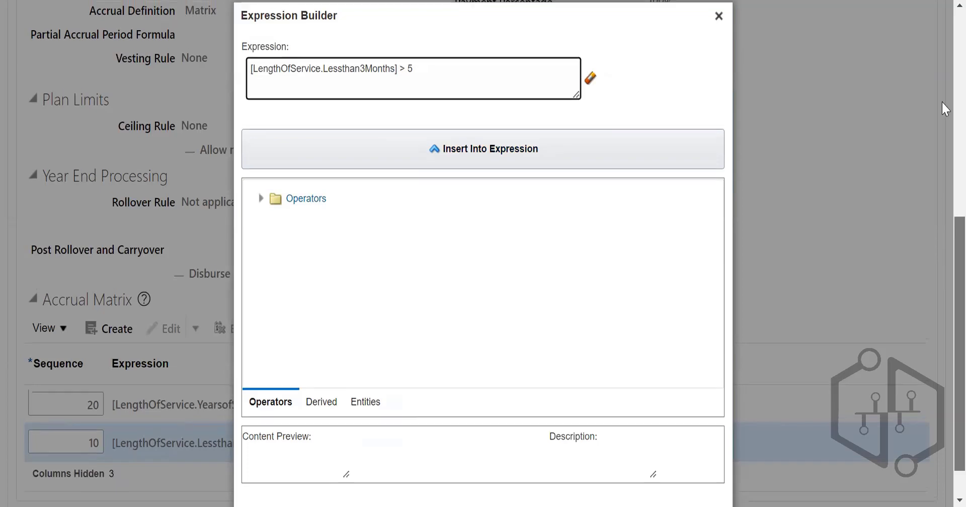
scroll(942, 101, "up", 7)
left_click_drag(942, 96, 942, 110)
left_click(720, 330)
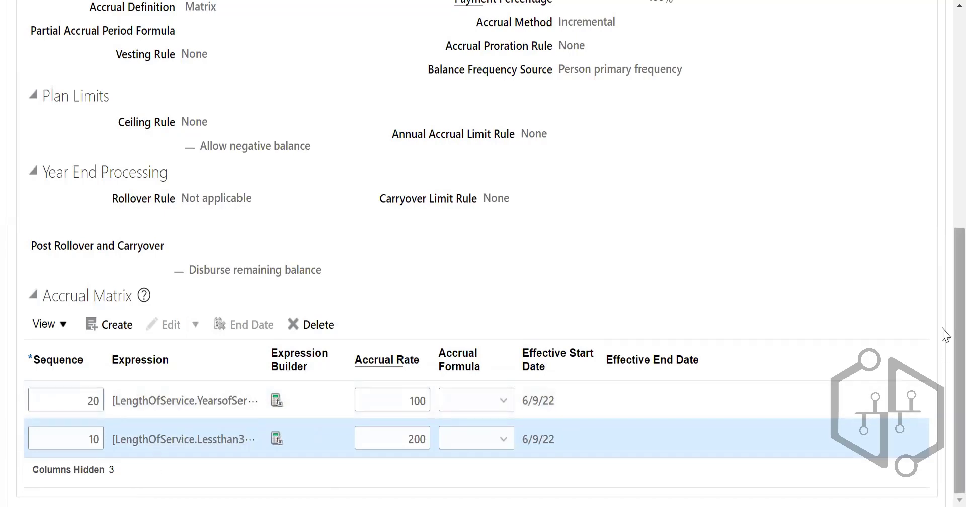
Step: Examine the plan's entries and balances settings, from adjustments and transfers through disbursements, donation, rates and payroll integration
scroll(942, 330, "up", 6)
left_click(285, 252)
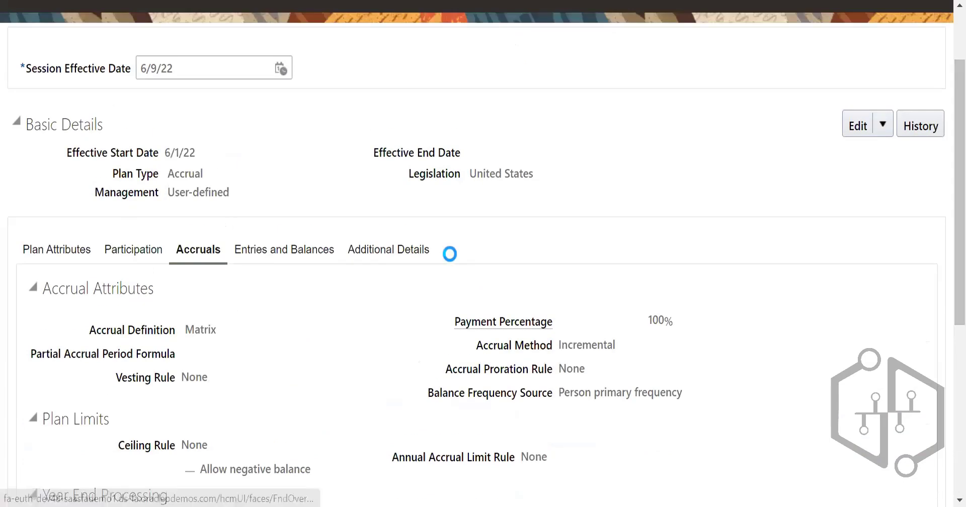
scroll(694, 263, "down", 4)
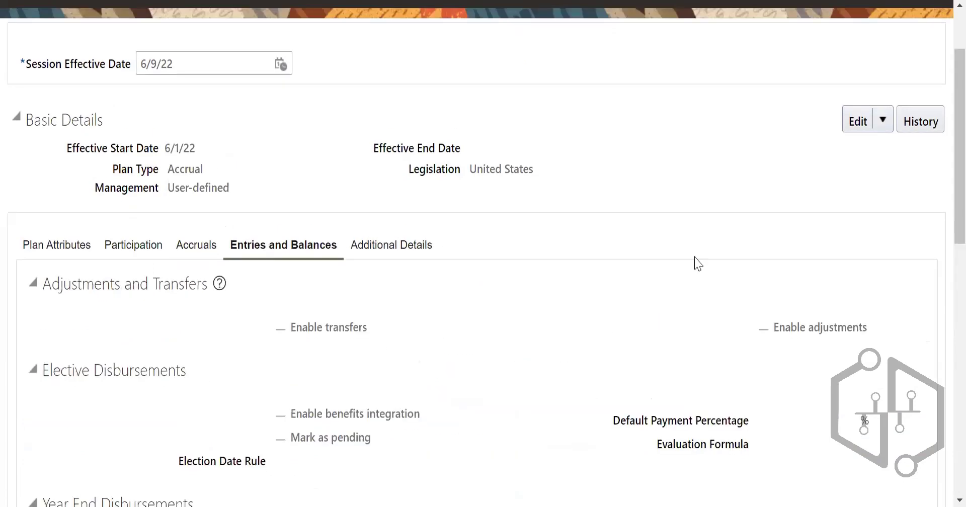
scroll(366, 345, "down", 6)
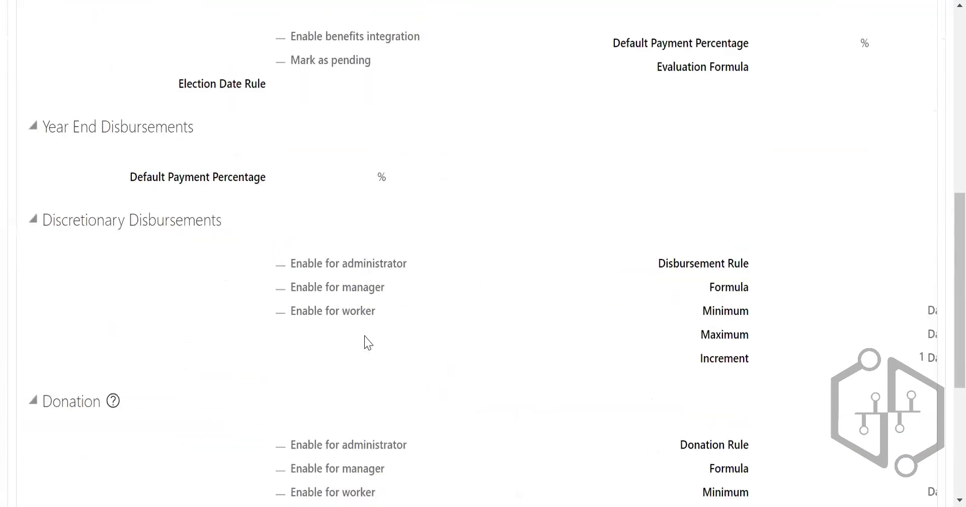
scroll(783, 364, "down", 4)
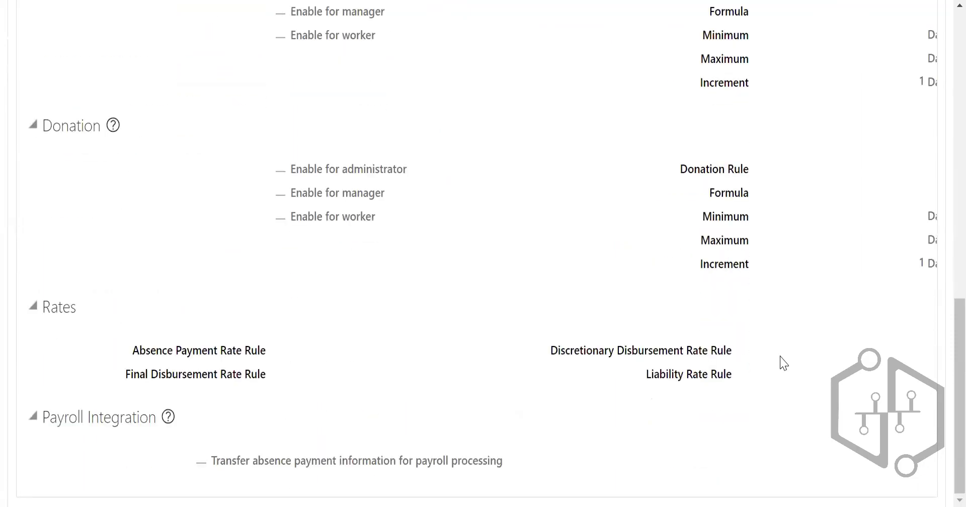
scroll(741, 272, "up", 5)
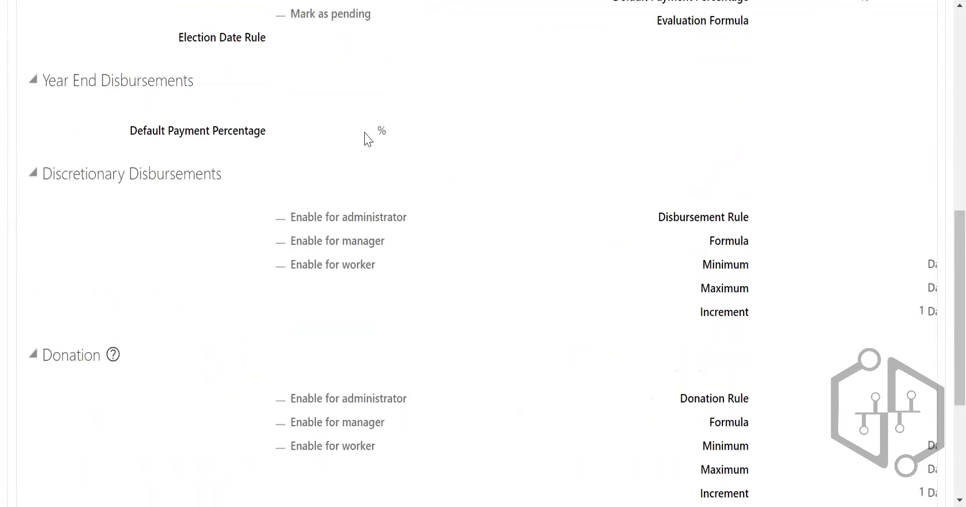
scroll(367, 136, "up", 5)
left_click_drag(83, 89, 178, 90)
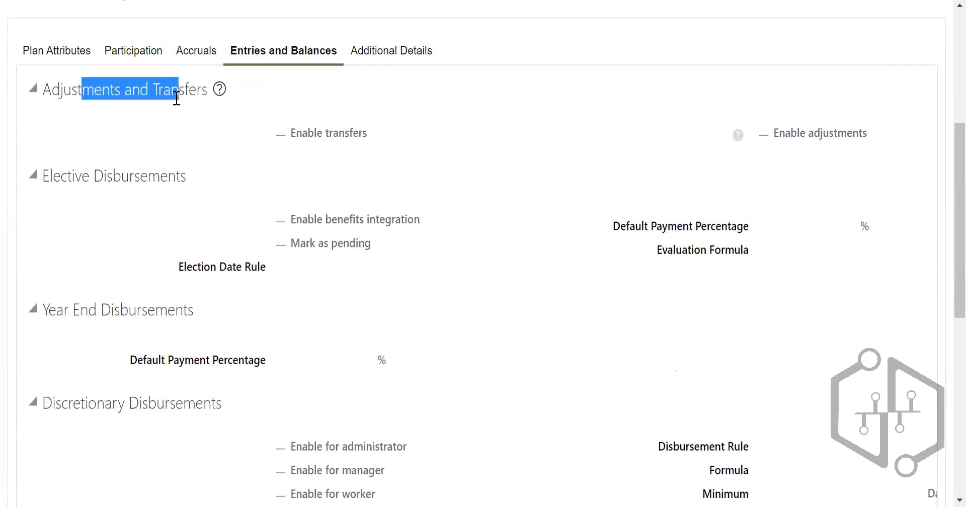
scroll(351, 136, "up", 2)
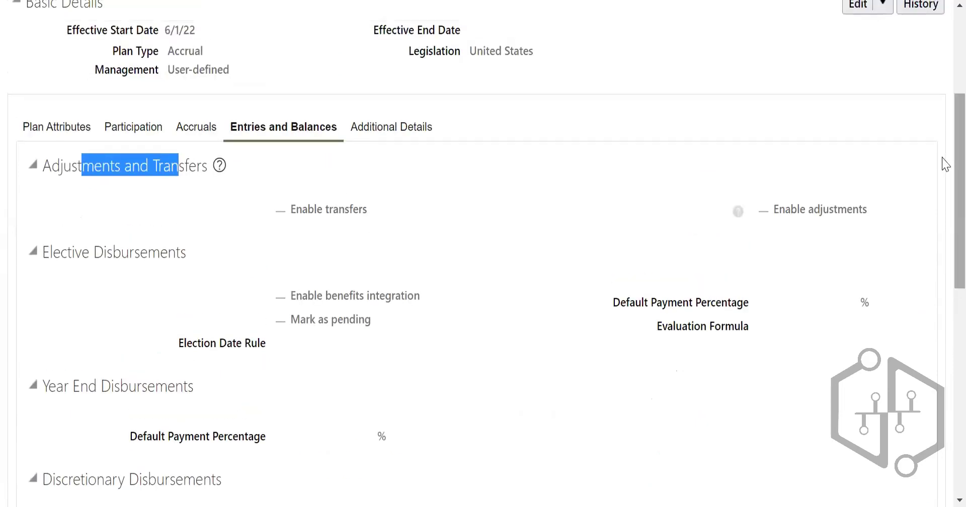
Step: Open the plan's entries and balances settings for editing and enable both transfers and adjustments
left_click(882, 4)
left_click(870, 53)
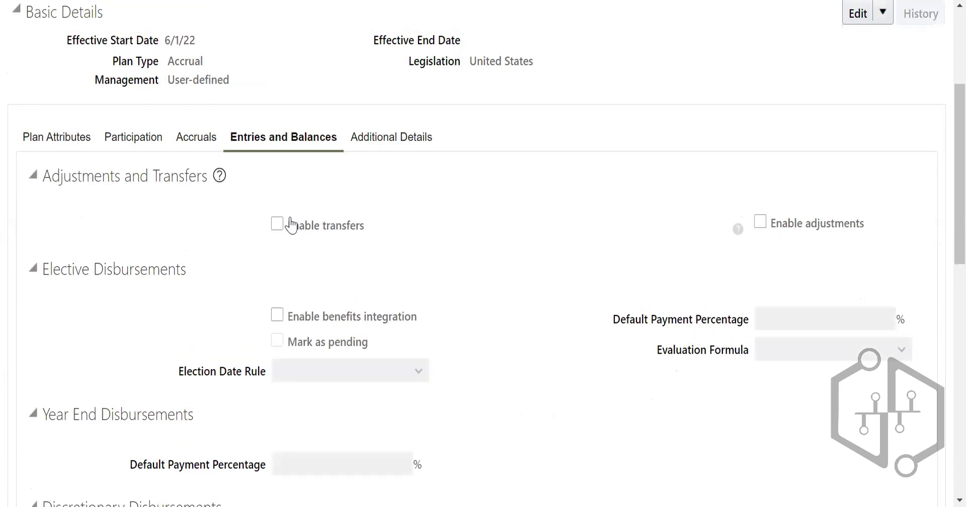
left_click(760, 221)
scroll(533, 295, "down", 3)
left_click(595, 311)
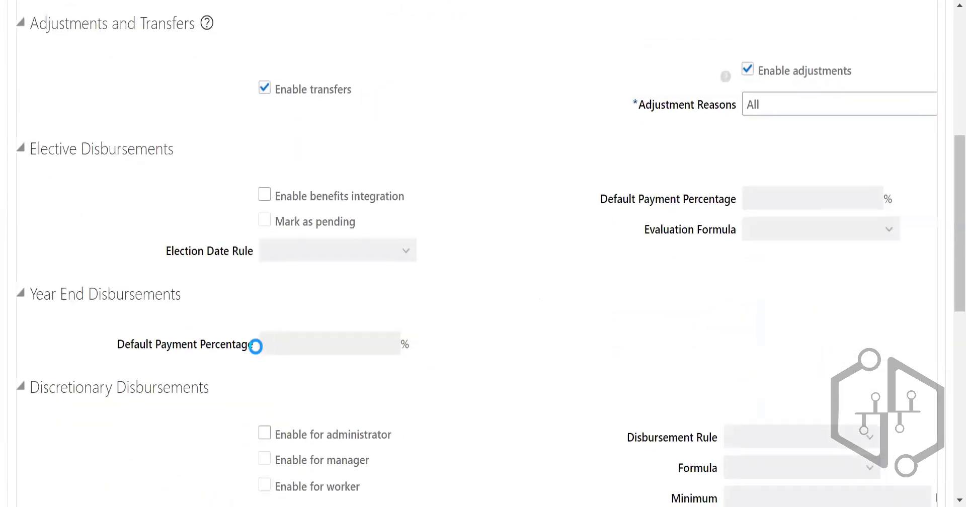
Step: Enable discretionary disbursements for administrator, manager and worker, with Flat amount as the disbursement rule
scroll(493, 353, "down", 3)
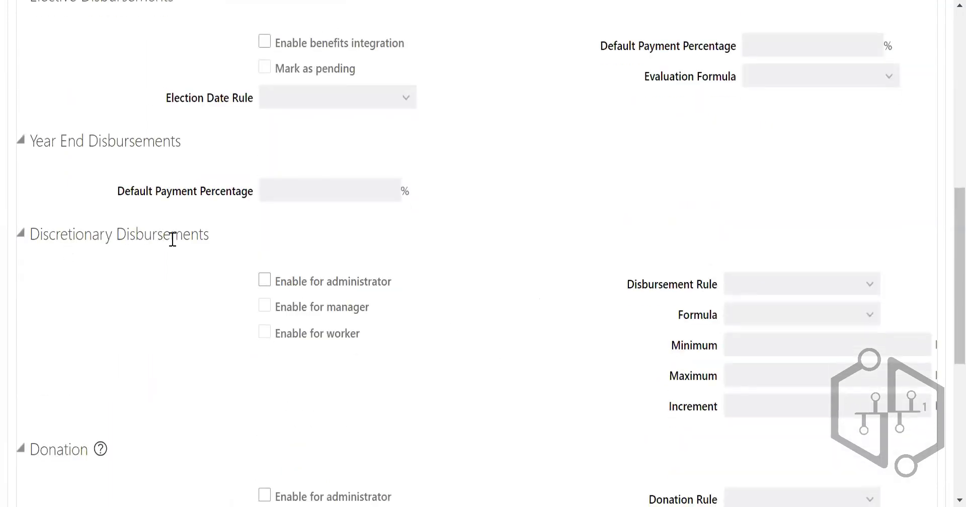
left_click(265, 281)
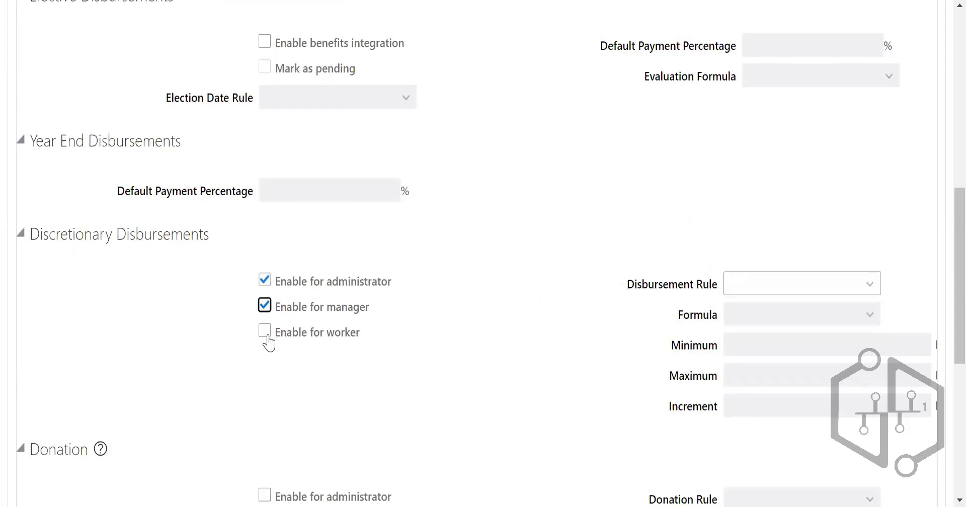
left_click(267, 335)
left_click(799, 294)
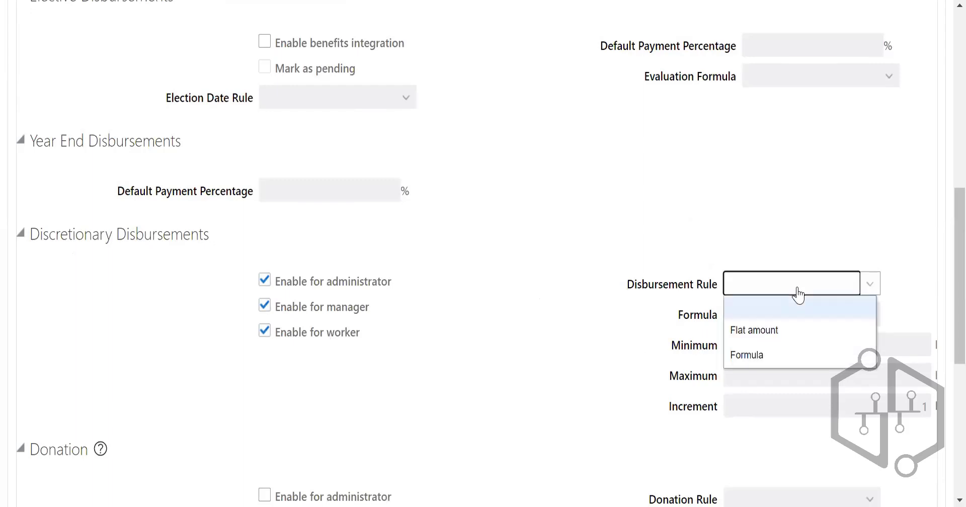
left_click(792, 331)
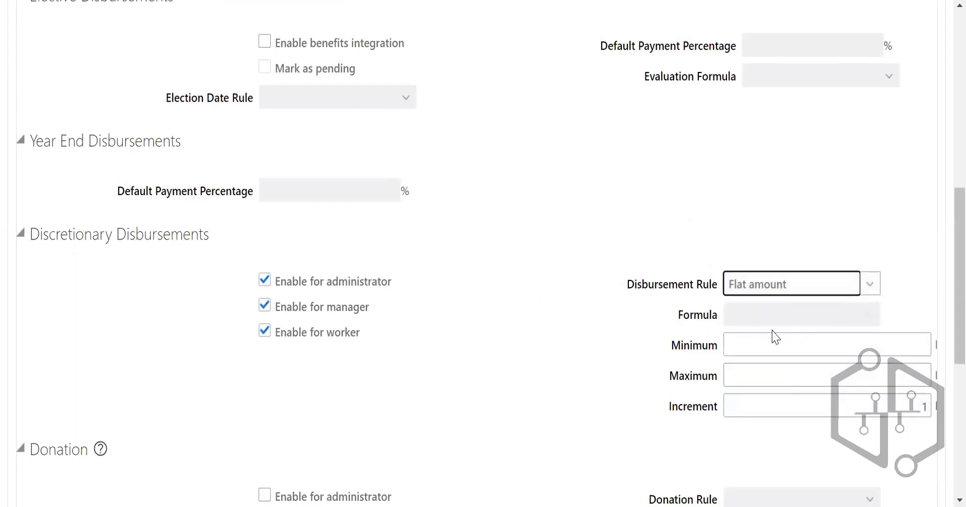
Step: Set the discretionary disbursement minimum to 10000 and the maximum to 20000
left_click(774, 345)
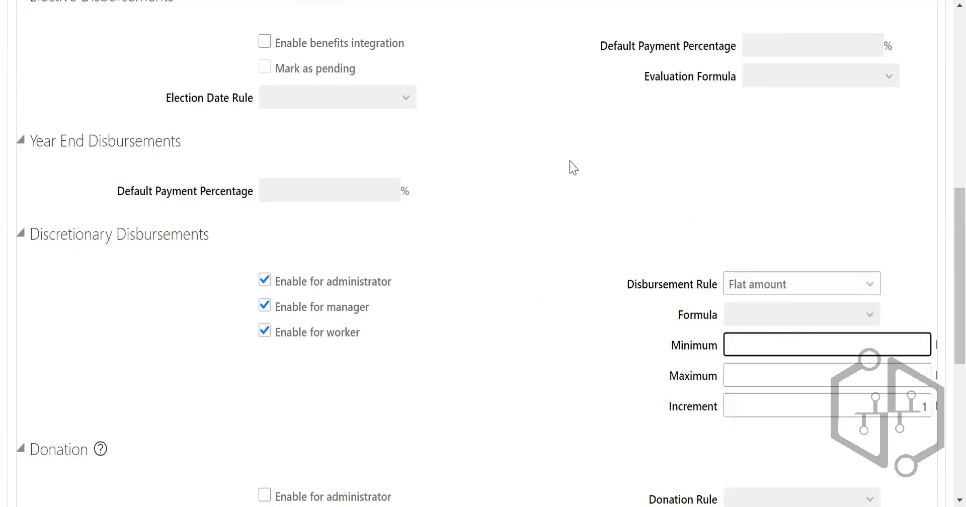
type("10000")
key("Tab")
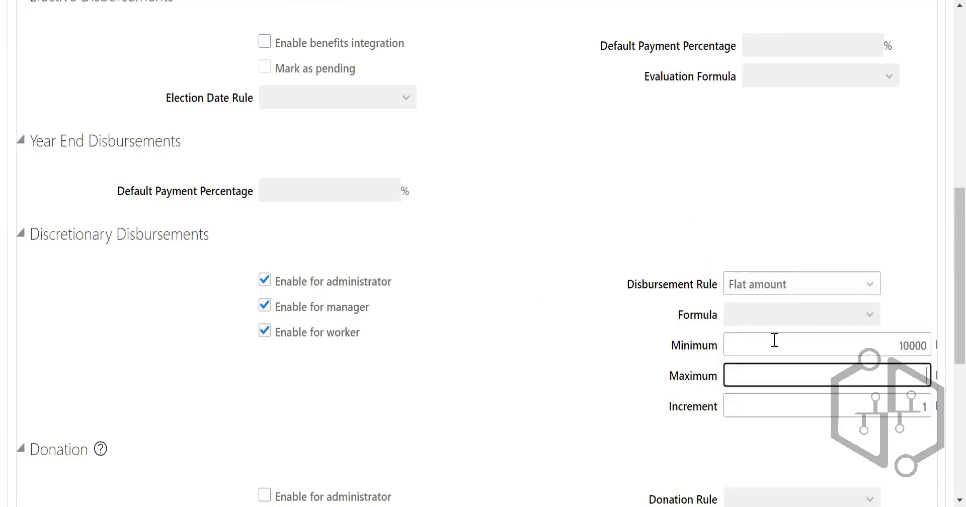
type("20000")
left_click(130, 186)
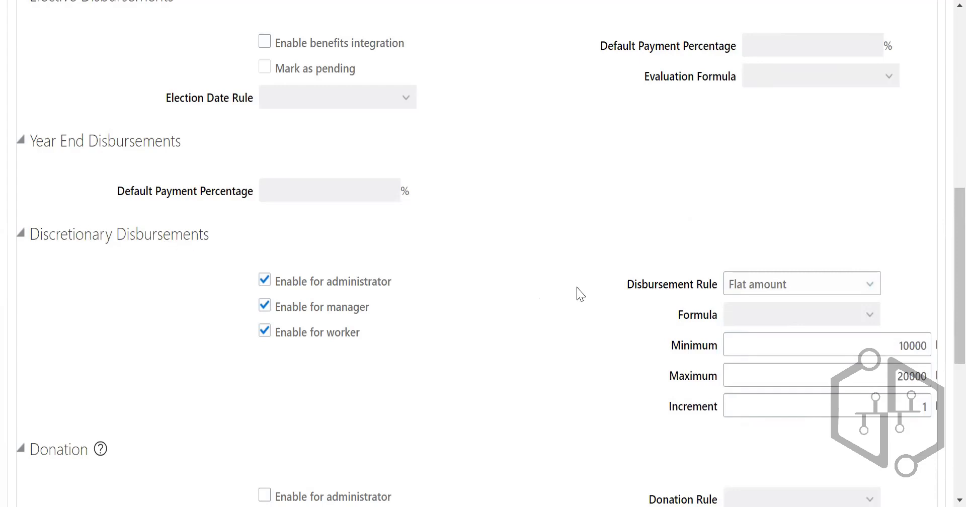
Step: Review the available adjustment reasons, the disbursement settings and the donation and rates sections of the plan
scroll(580, 294, "up", 6)
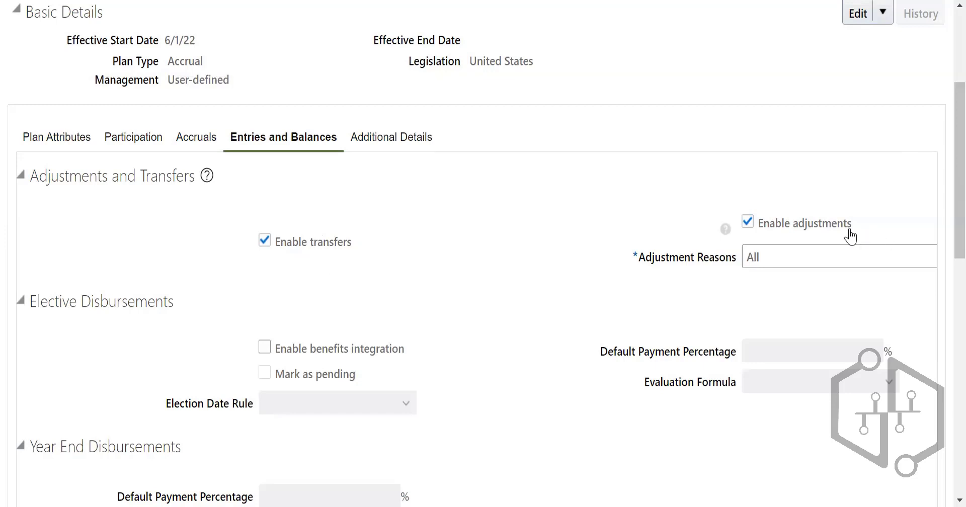
mouse_move(849, 235)
left_click(818, 248)
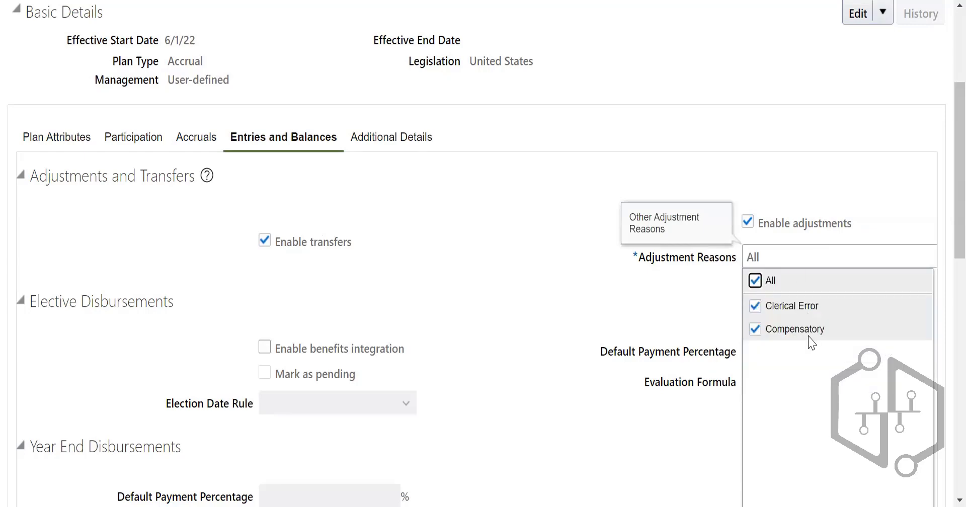
scroll(672, 285, "down", 6)
scroll(668, 287, "up", 3)
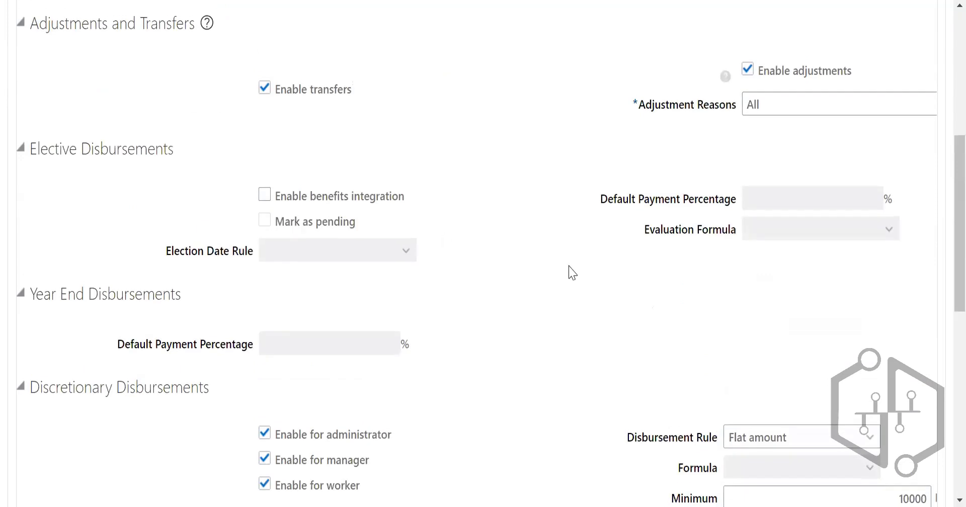
scroll(518, 281, "down", 9)
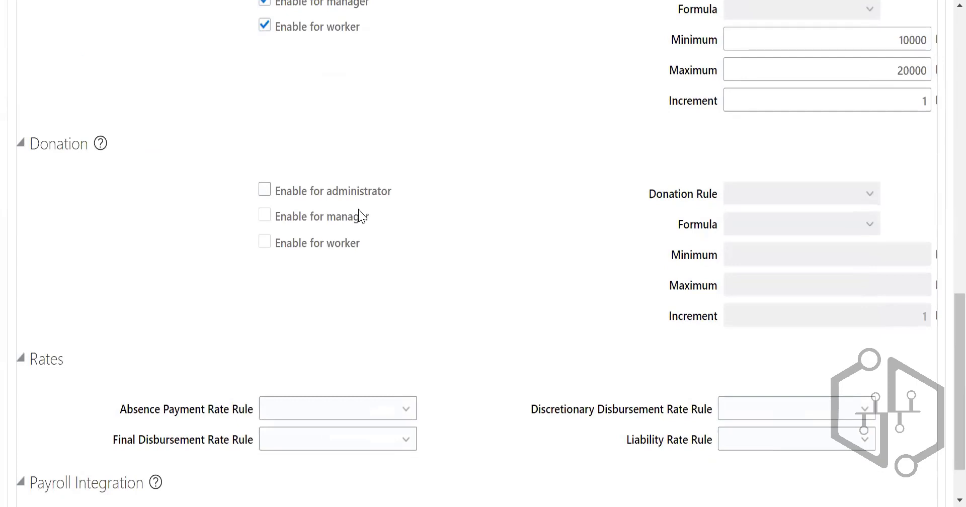
Step: Enable donation for administrator, manager and worker, with Flat amount as the donation rule
left_click(263, 190)
left_click(264, 215)
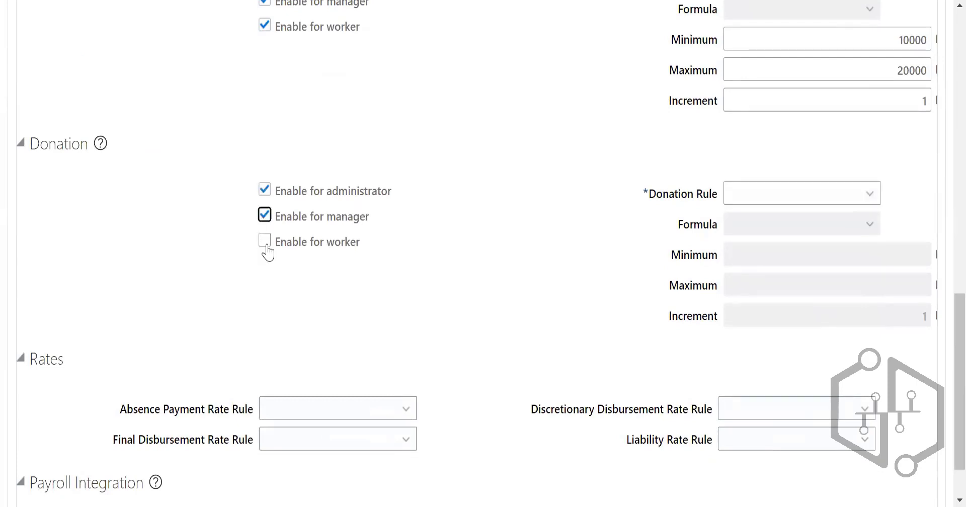
left_click(264, 241)
left_click(822, 197)
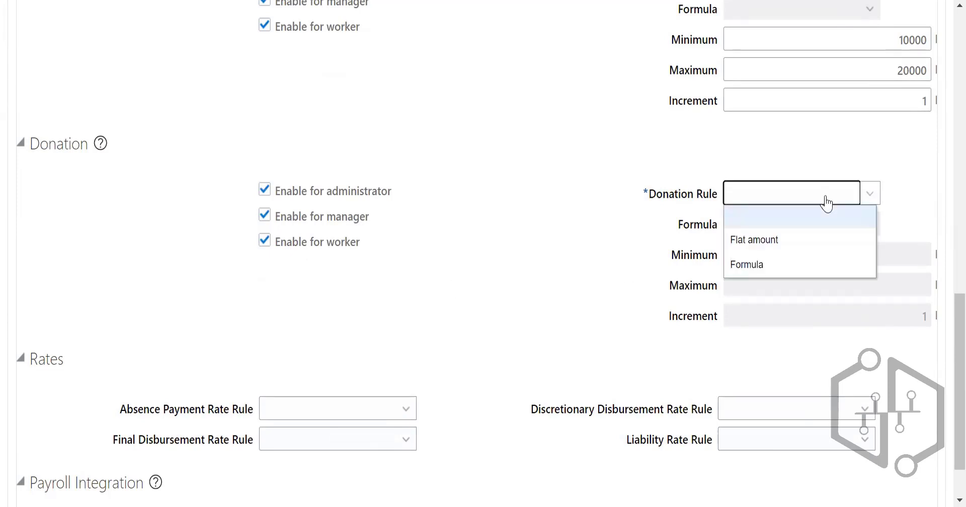
left_click(774, 235)
Step: Set the donation minimum to 10,000 and the donation maximum to 20,000
left_click(907, 252)
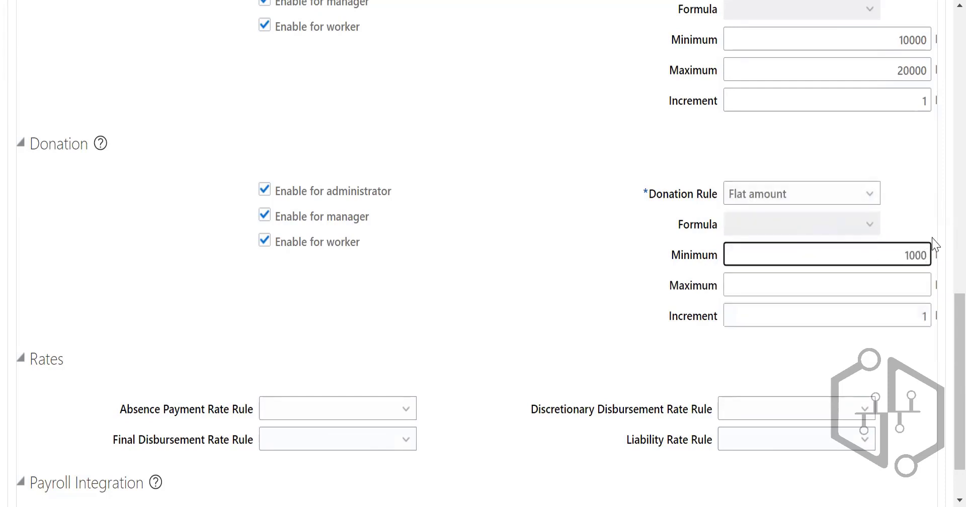
type("10000")
left_click(894, 283)
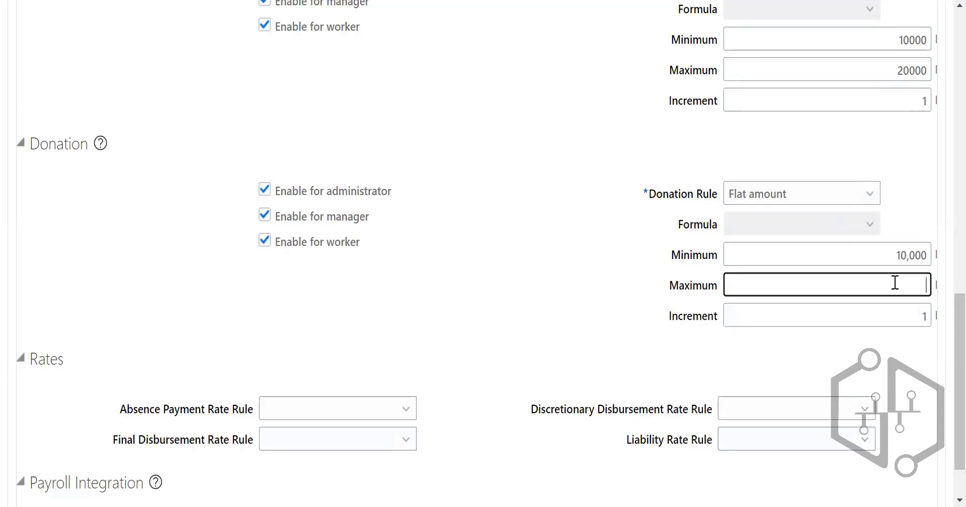
left_click(513, 289)
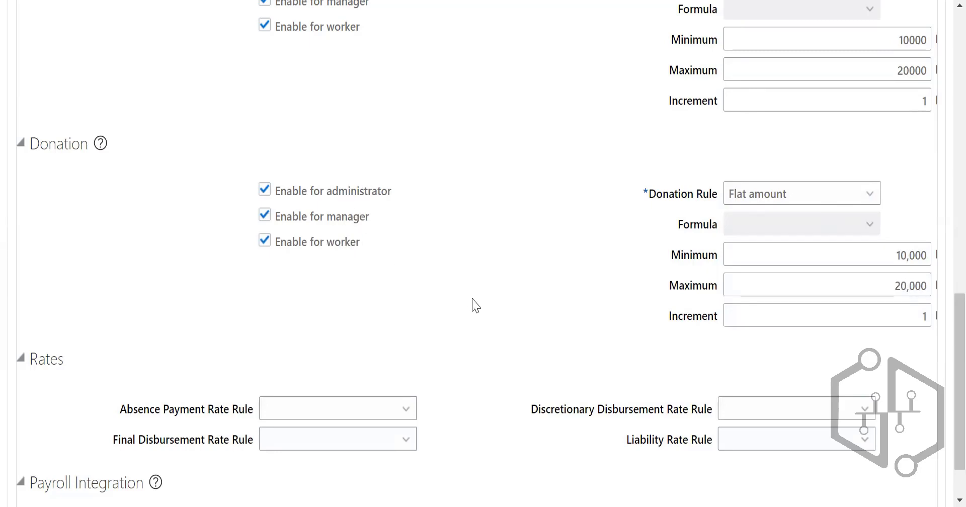
Step: Set the absence payment rate rule to Rate definition with Absence Rate as rate name, and the final disbursement rate rule to Rate definition
scroll(471, 298, "down", 1)
left_click(328, 375)
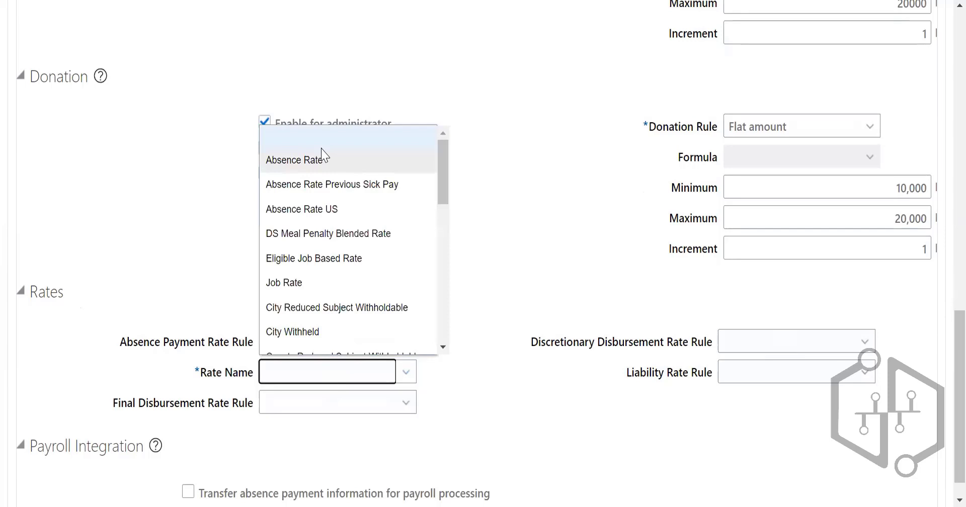
left_click(321, 159)
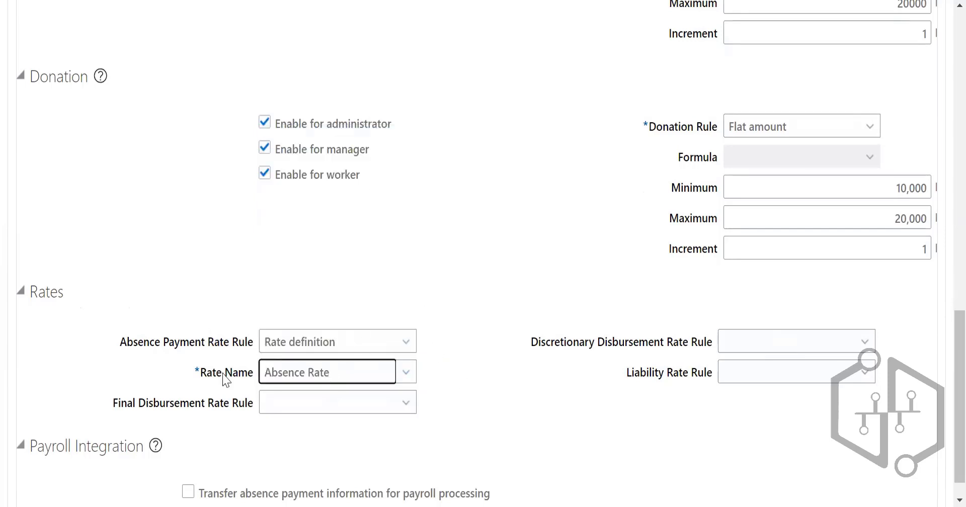
left_click(359, 412)
left_click(306, 447)
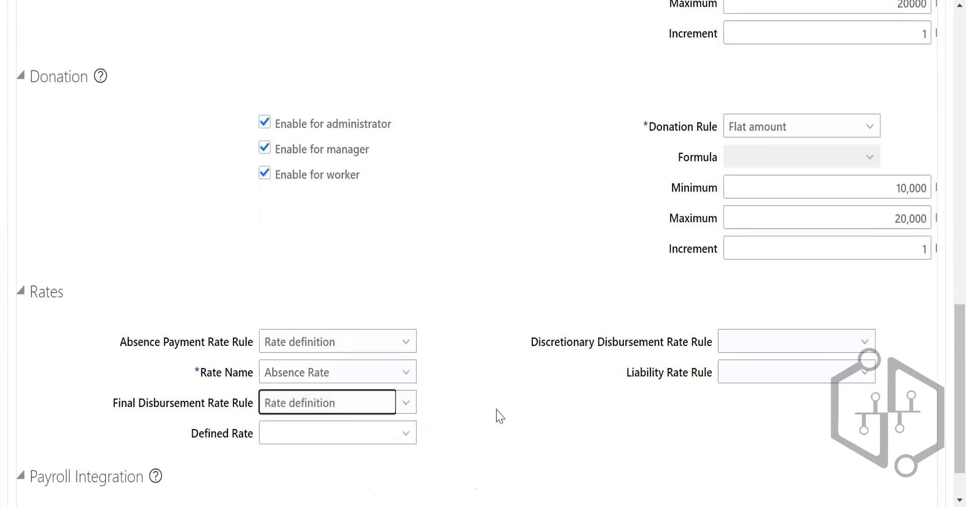
scroll(523, 400, "down", 2)
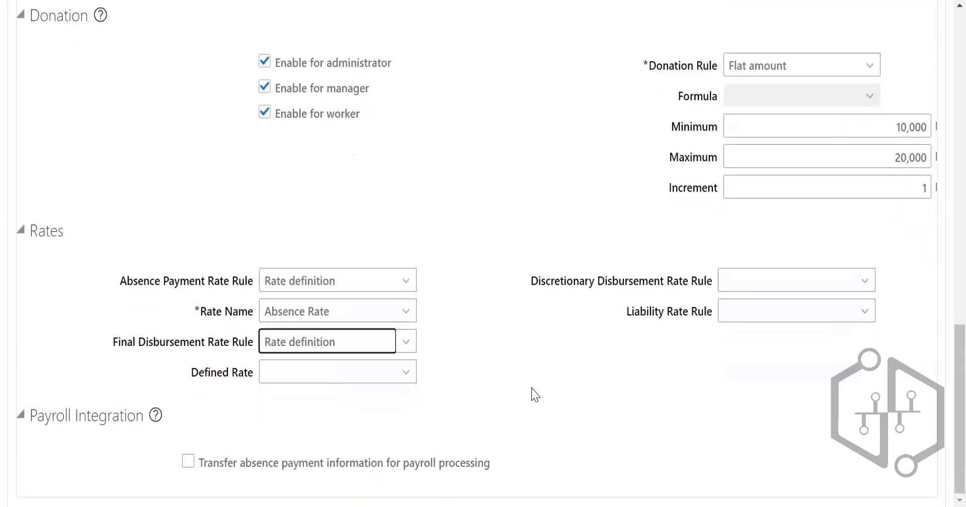
left_click(188, 462)
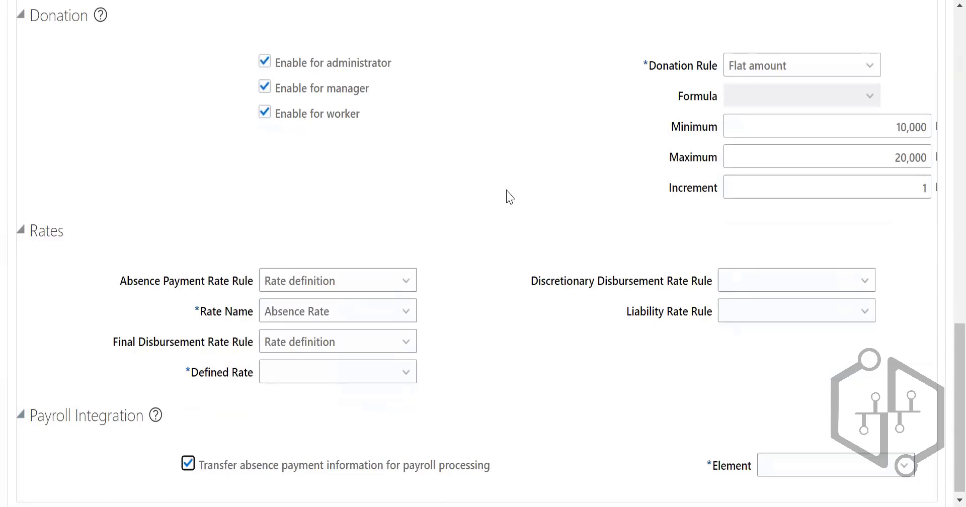
left_click(190, 463)
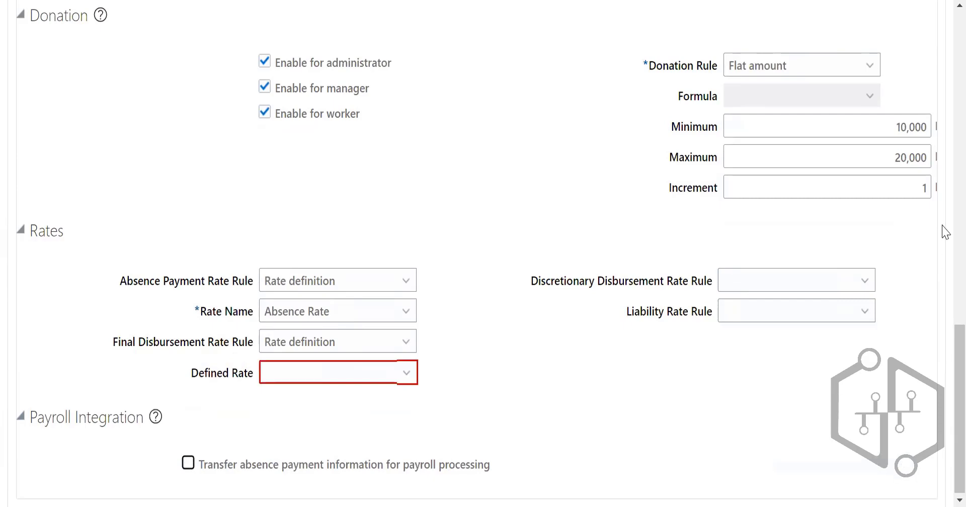
Step: Choose Absence Rate as the defined rate for the final disbursement rate rule
scroll(939, 231, "up", 8)
scroll(939, 231, "down", 8)
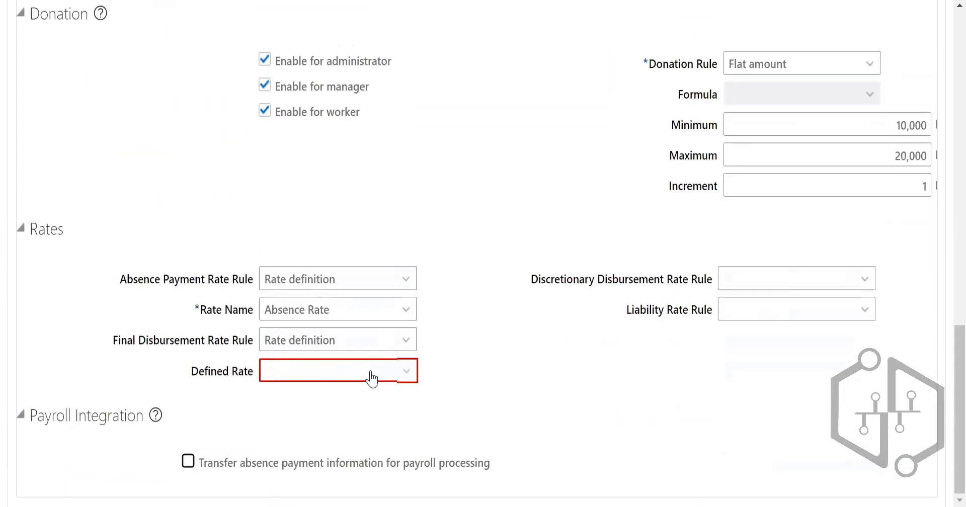
left_click(370, 375)
left_click(308, 158)
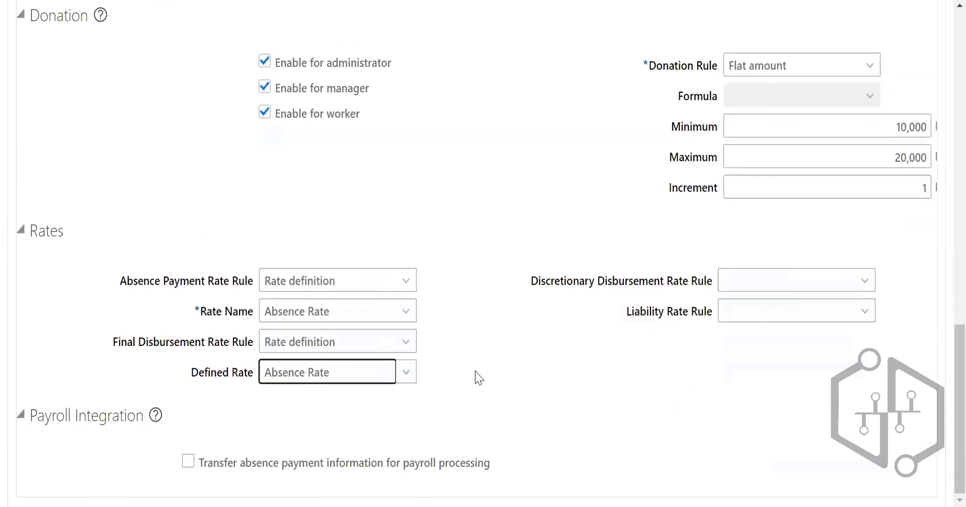